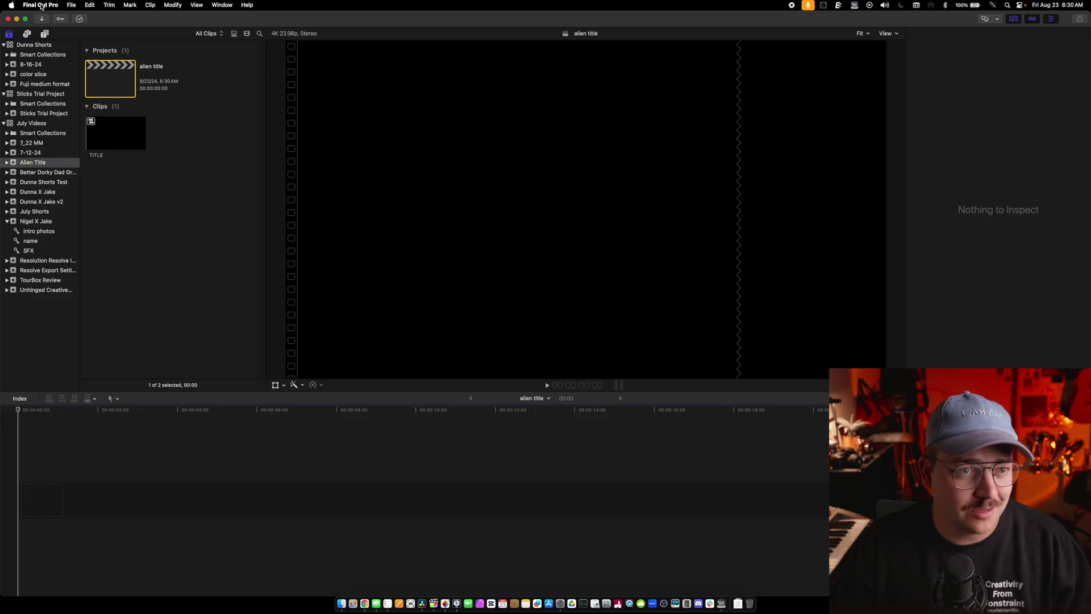
- Add a black Custom solid background and a Custom title above it, extending the title to 10:00
{"action": "left_click", "coordinate": [44, 34]}
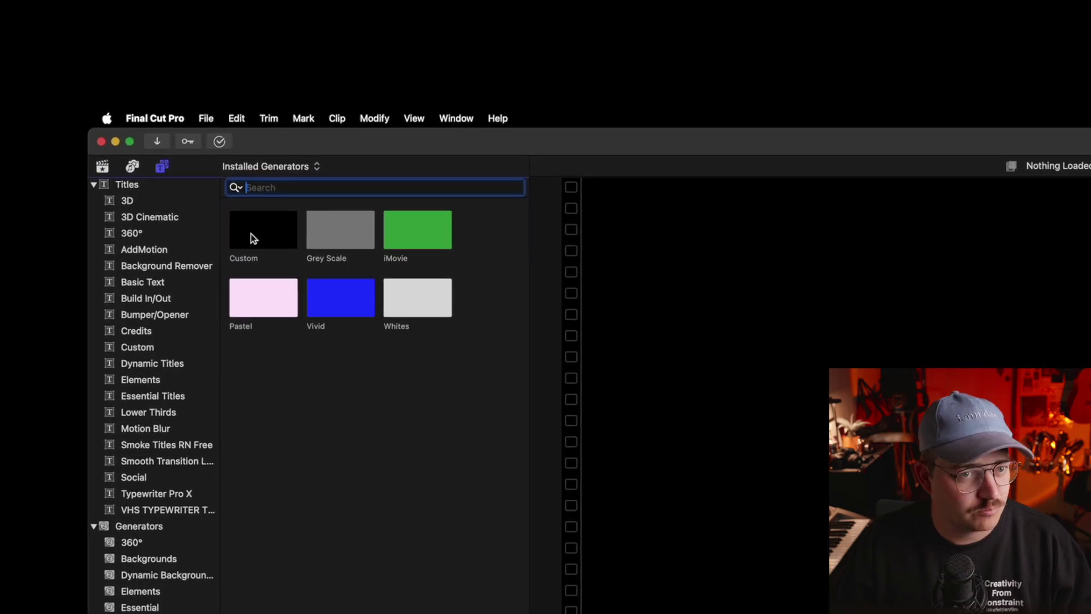
{"action": "left_click_drag", "start_coordinate": [259, 237], "coordinate": [305, 360]}
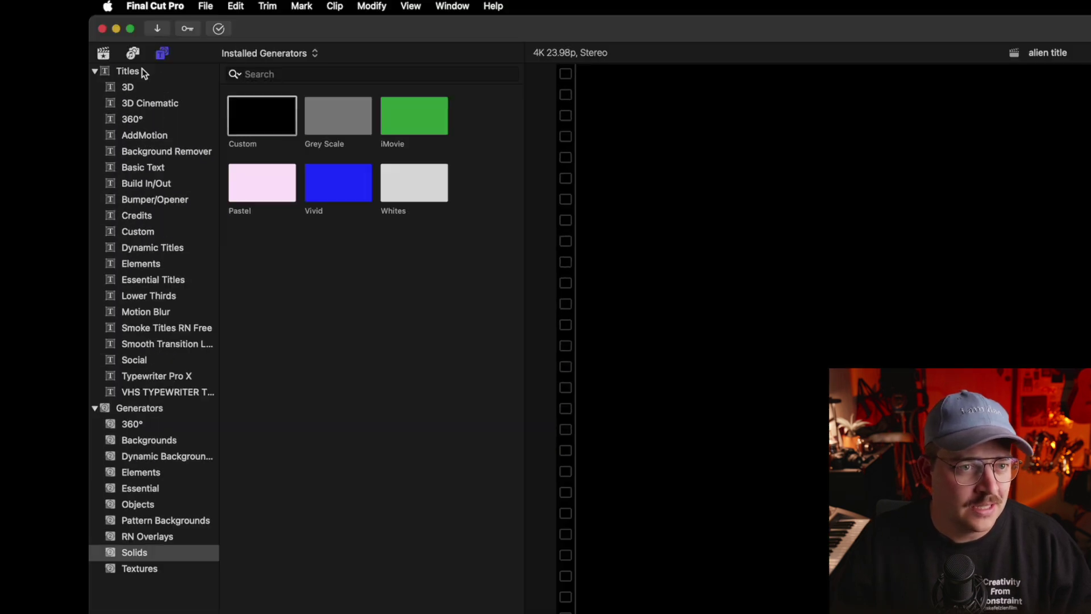
{"action": "left_click", "coordinate": [136, 69]}
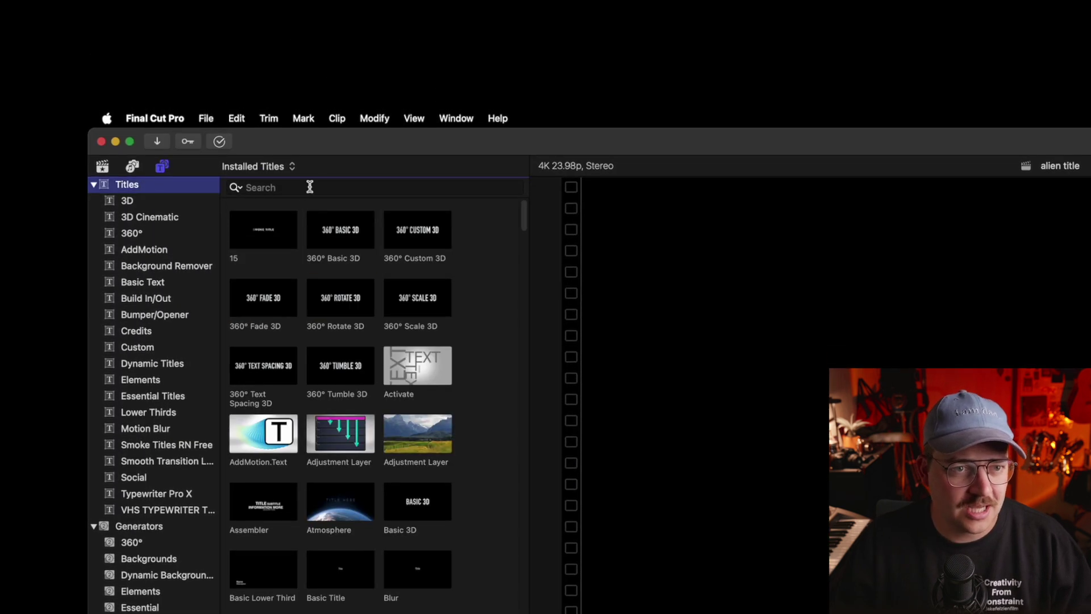
{"action": "left_click", "coordinate": [309, 186]}
{"action": "type", "text": "custom"}
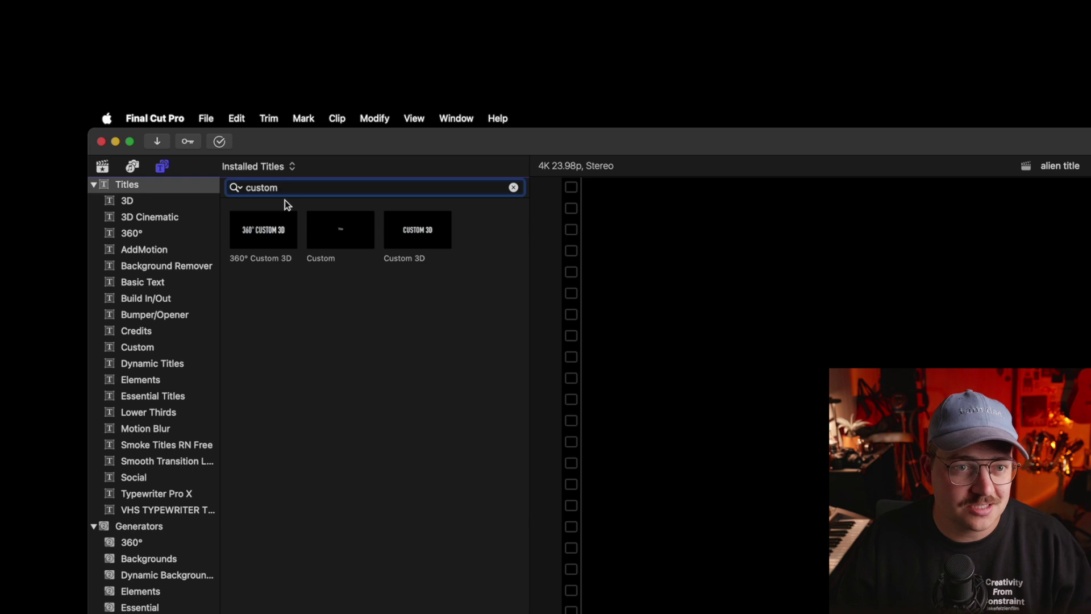
{"action": "left_click_drag", "start_coordinate": [347, 236], "coordinate": [127, 316]}
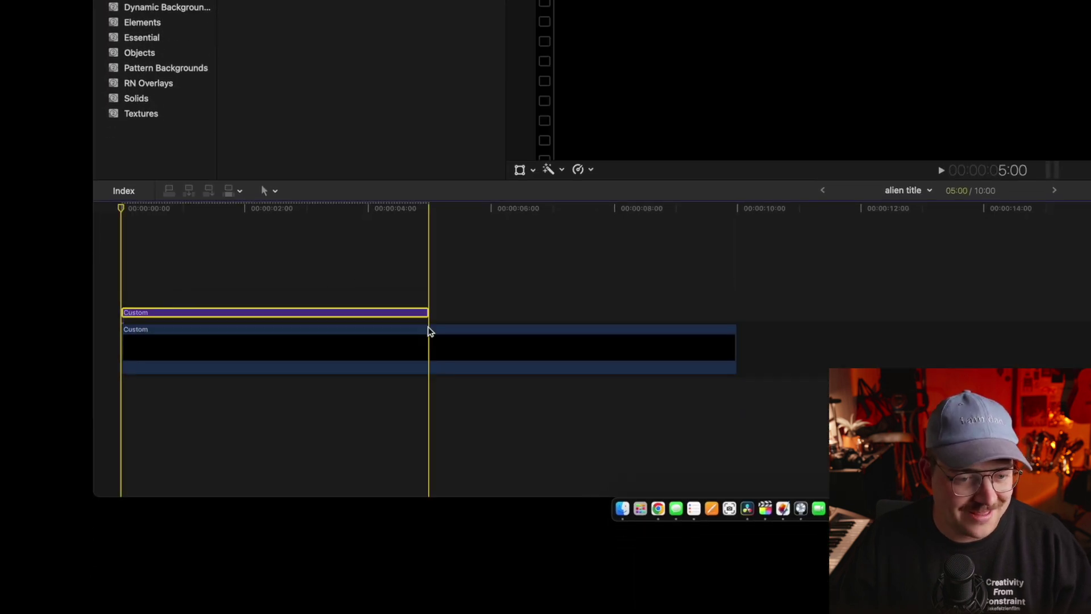
{"action": "left_click_drag", "start_coordinate": [426, 314], "coordinate": [736, 314]}
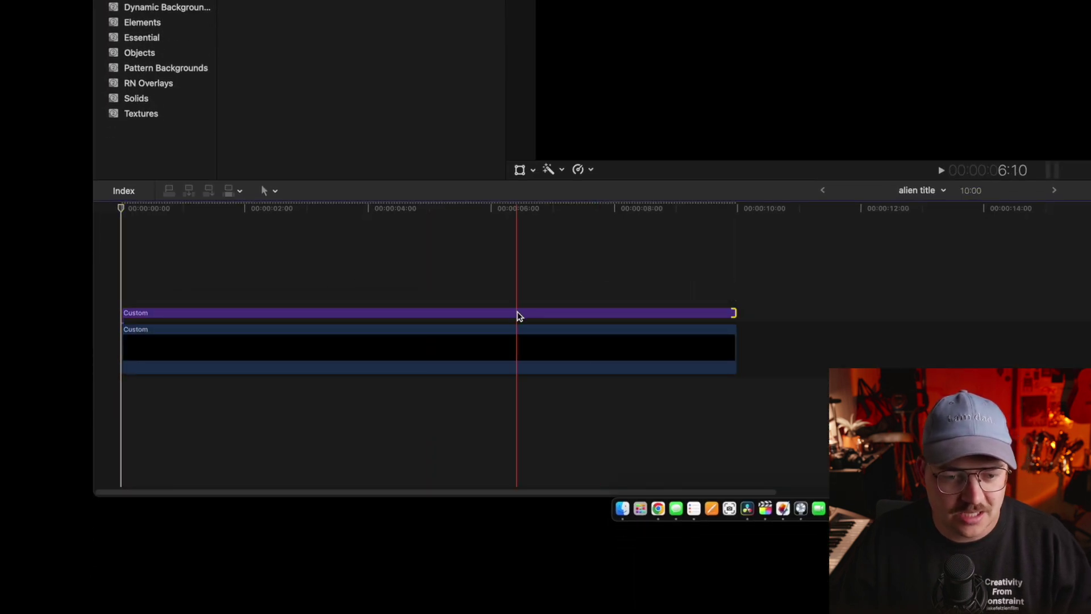
- Replace the placeholder title text with ALIEN and set its font to Play Pretend
{"action": "left_click", "coordinate": [446, 208]}
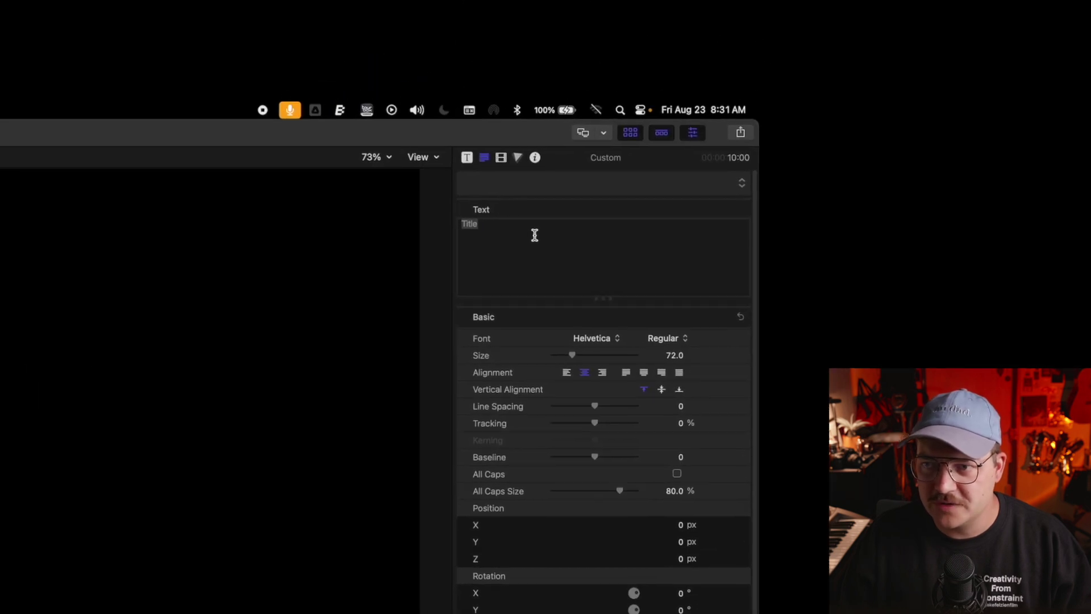
{"action": "triple_click", "coordinate": [534, 234]}
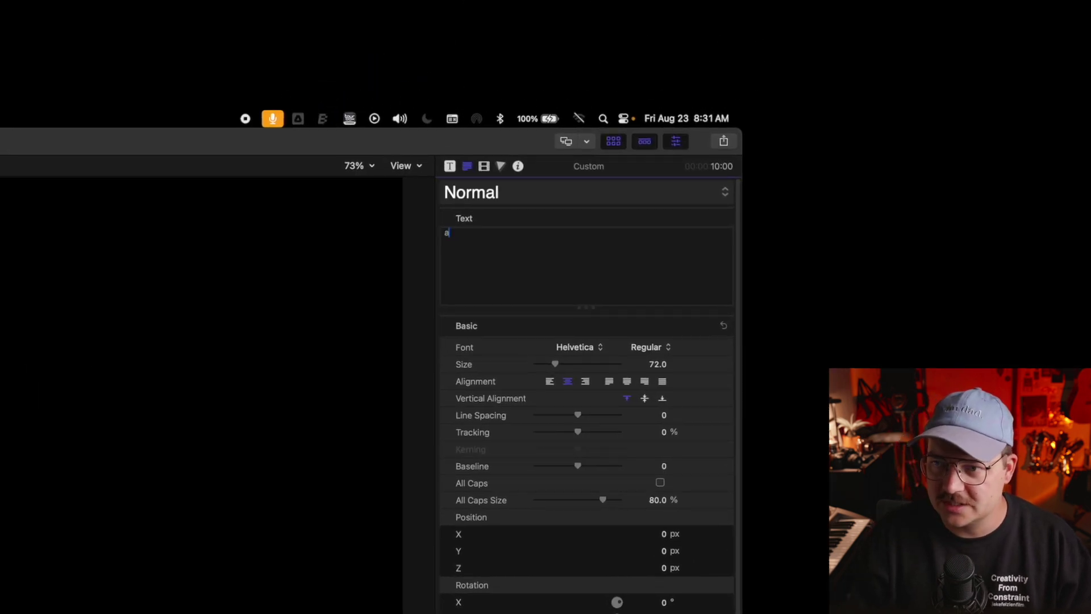
{"action": "type", "text": "al"}
{"action": "type", "text": "ei"}
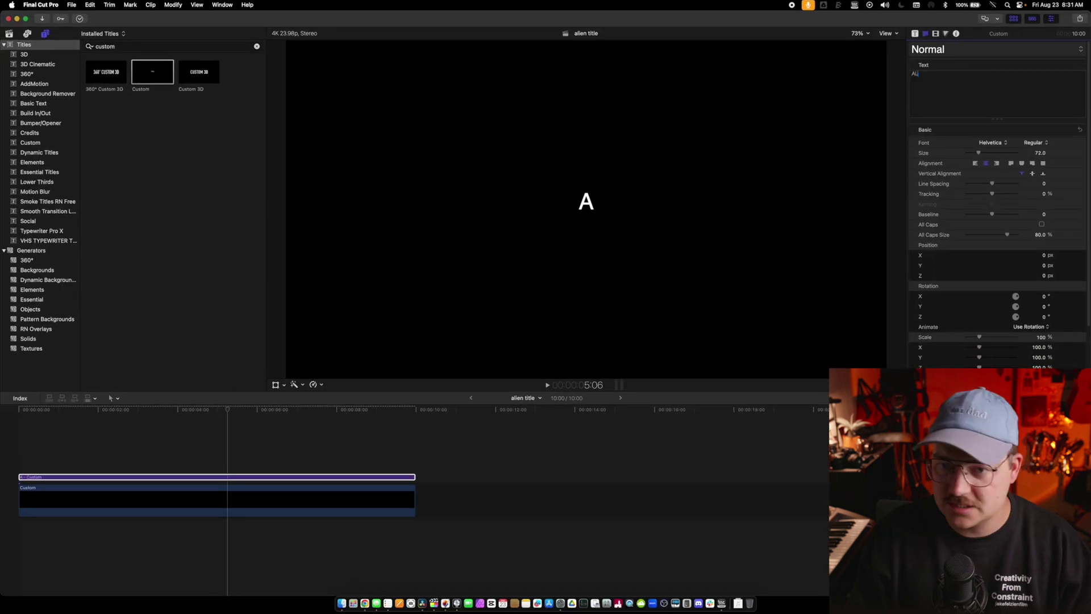
{"action": "left_click", "coordinate": [1000, 143]}
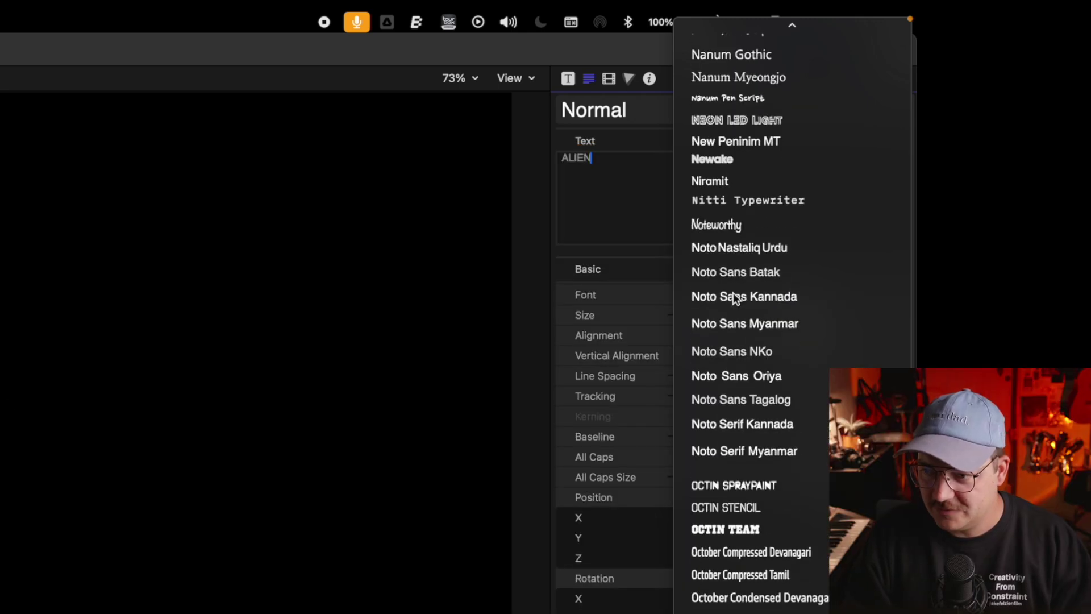
{"action": "key", "text": "Escape"}
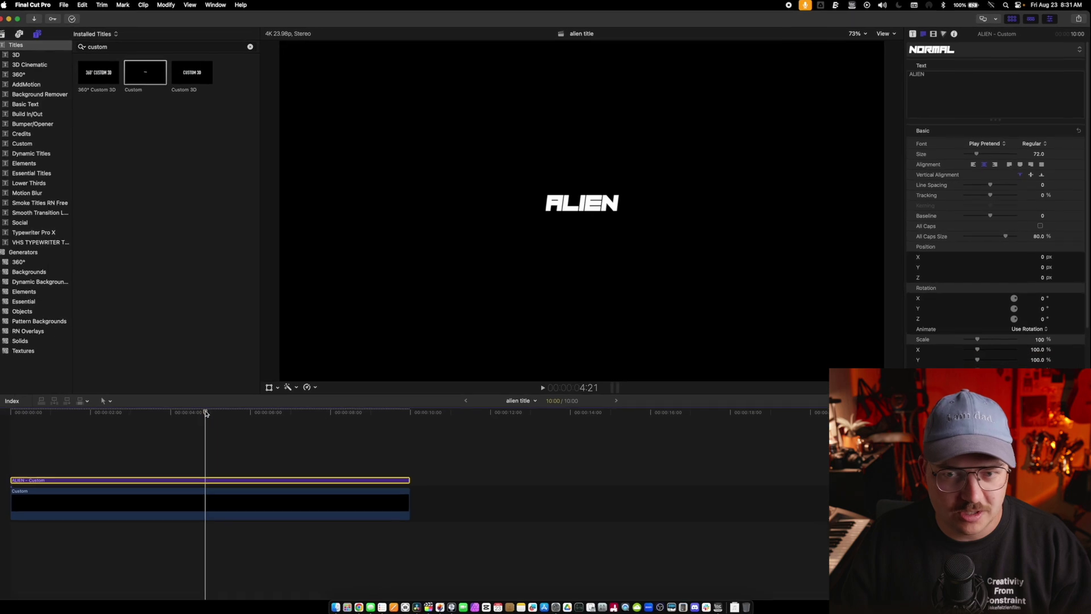
- Enlarge ALIEN to size 288, reposition it in the frame, and widen tracking to about 70.65%
{"action": "left_click_drag", "start_coordinate": [988, 154], "coordinate": [1017, 153]}
{"action": "left_click_drag", "start_coordinate": [591, 202], "coordinate": [591, 229]}
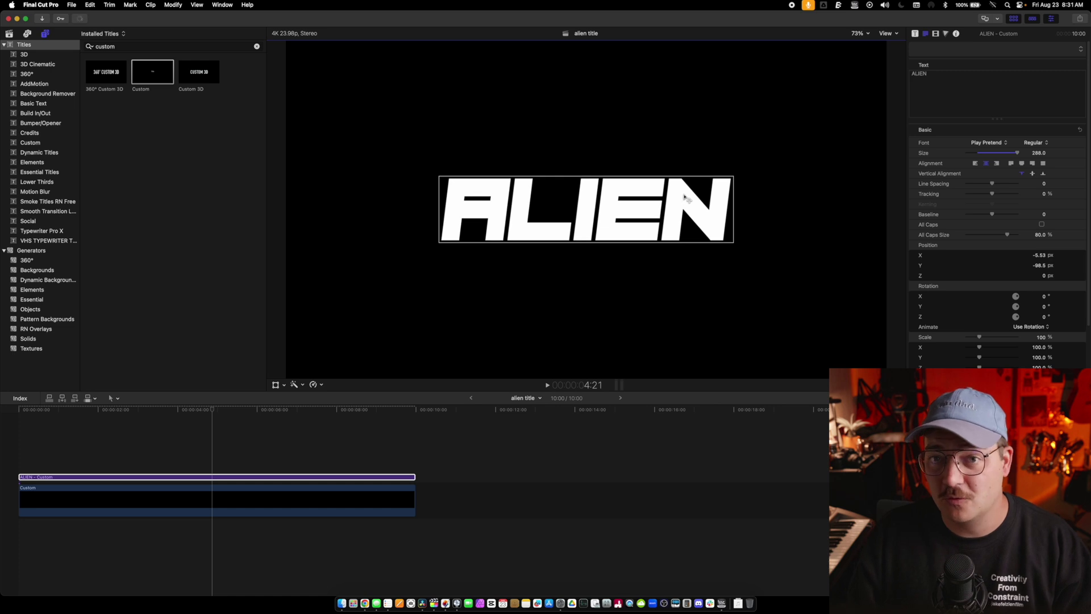
{"action": "left_click_drag", "start_coordinate": [992, 194], "coordinate": [1005, 197]}
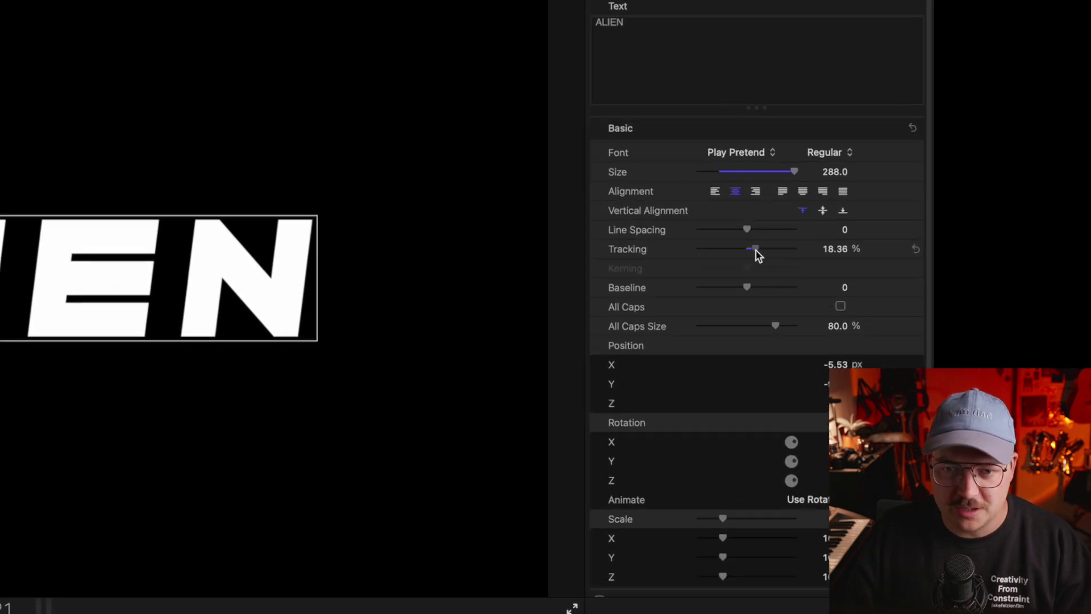
{"action": "left_click_drag", "start_coordinate": [746, 262], "coordinate": [753, 264]}
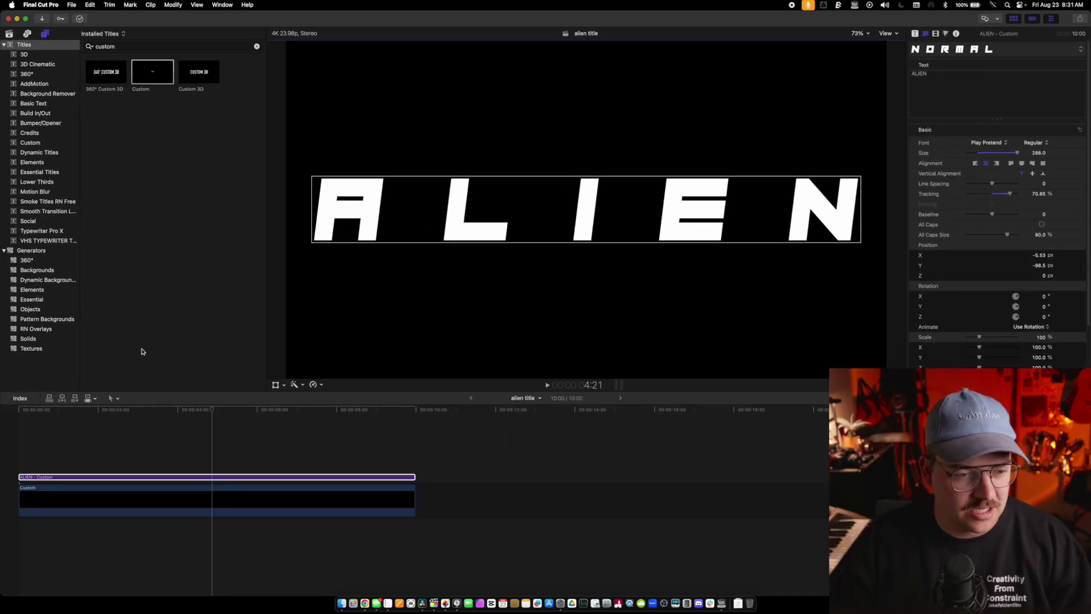
{"action": "left_click", "coordinate": [229, 476]}
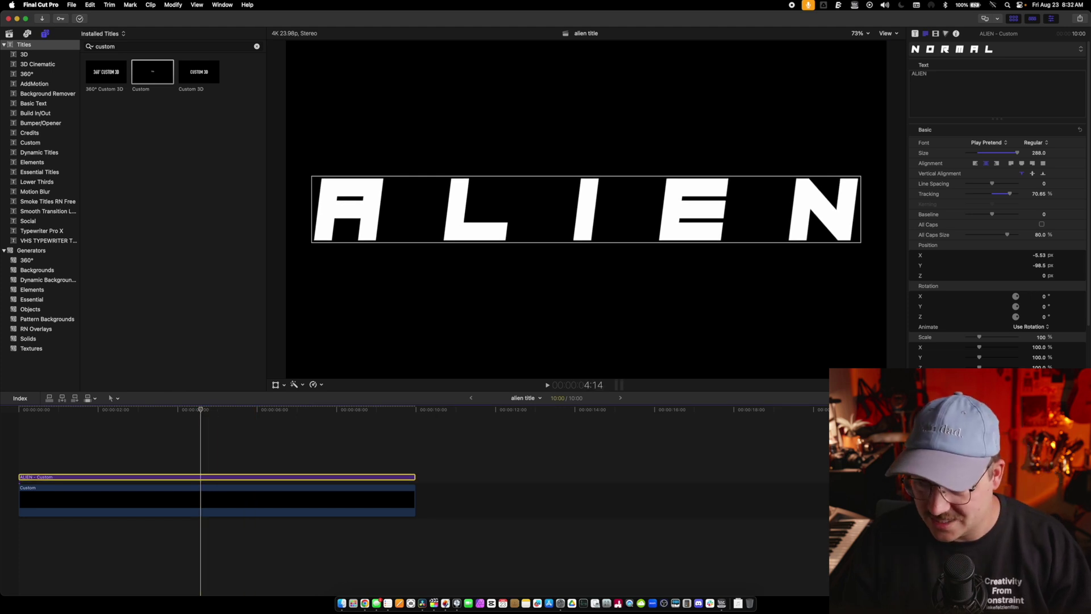
- Apply a Draw Mask from Masks and Keying to ALIEN and invert it, leaving a thin slanted sliver
{"action": "key", "text": "super+5"}
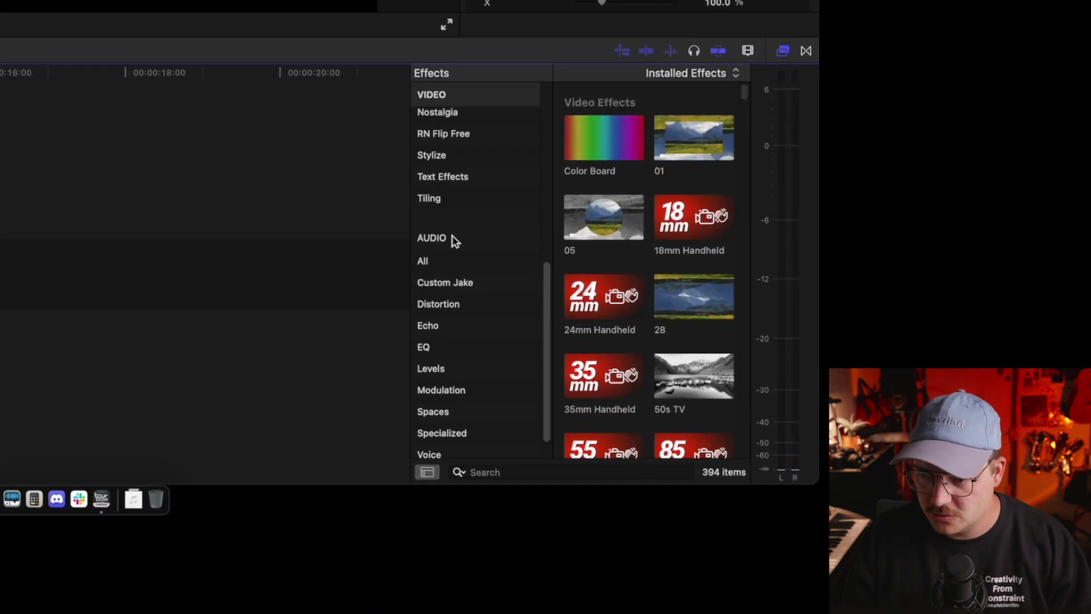
{"action": "scroll", "coordinate": [455, 239], "scroll_direction": "up", "scroll_amount": 4}
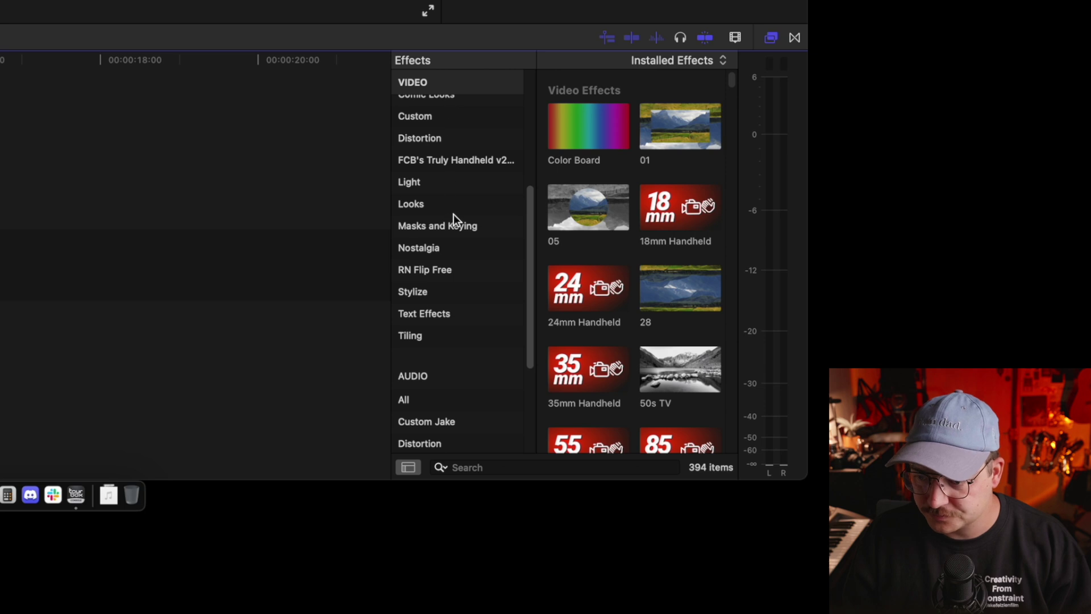
{"action": "scroll", "coordinate": [471, 229], "scroll_direction": "up", "scroll_amount": 2}
{"action": "left_click", "coordinate": [463, 354]}
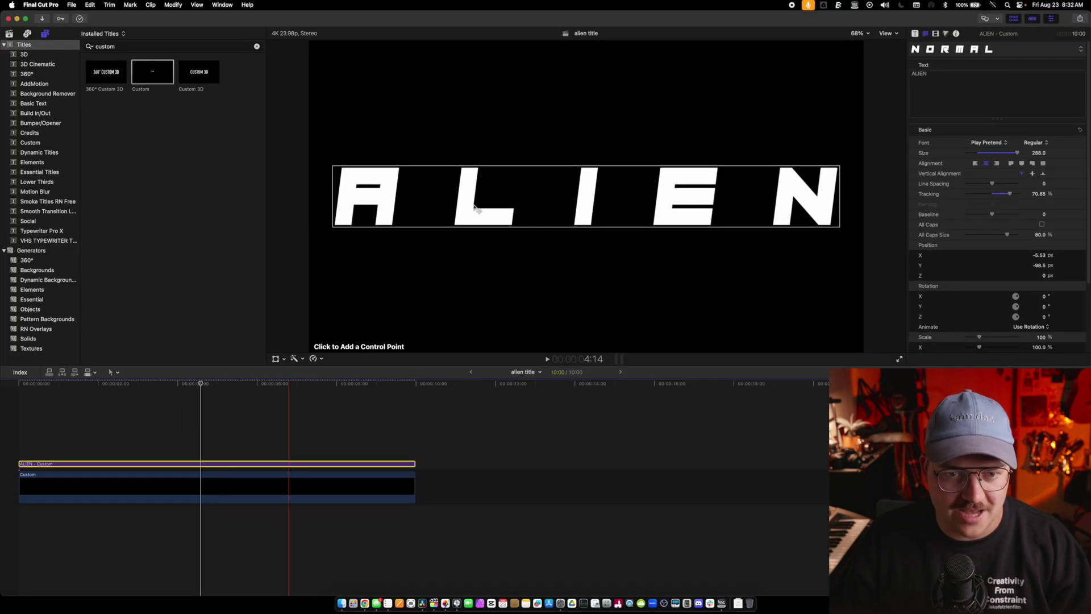
{"action": "left_click", "coordinate": [371, 86]}
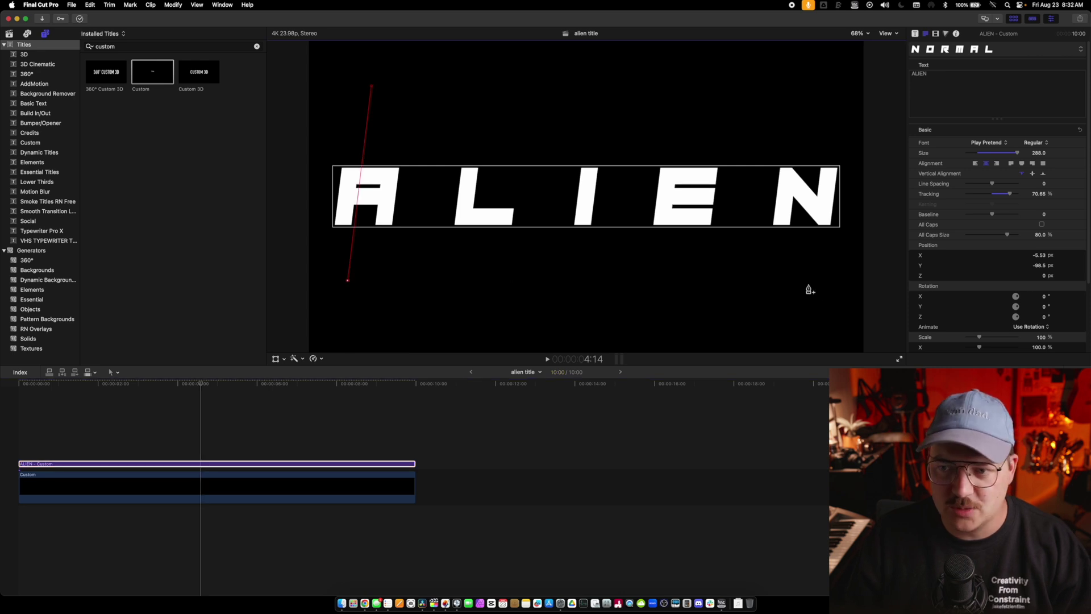
{"action": "left_click", "coordinate": [371, 87]}
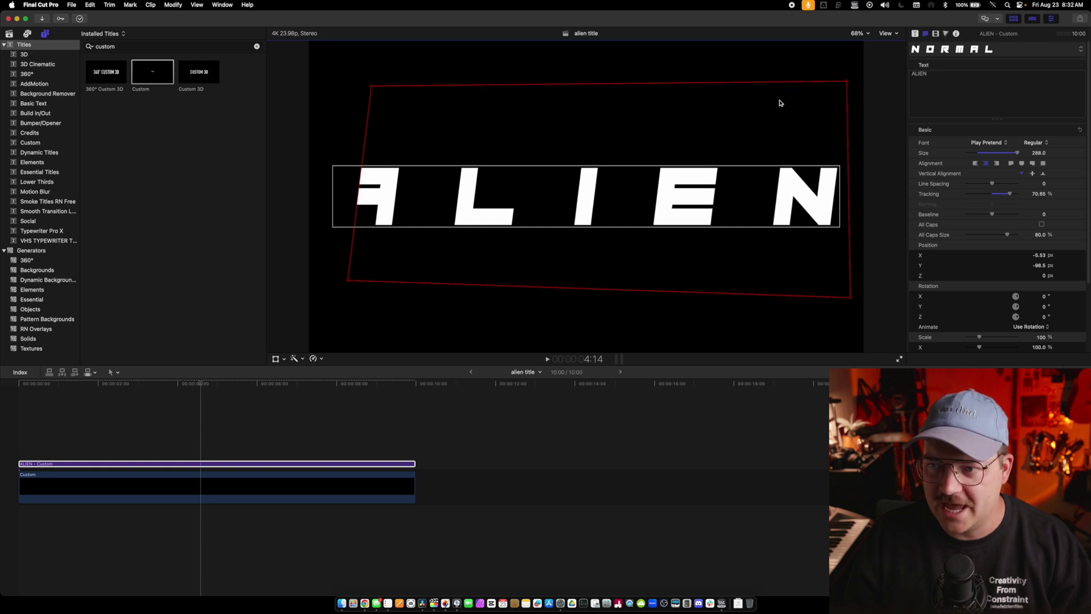
{"action": "left_click", "coordinate": [935, 34]}
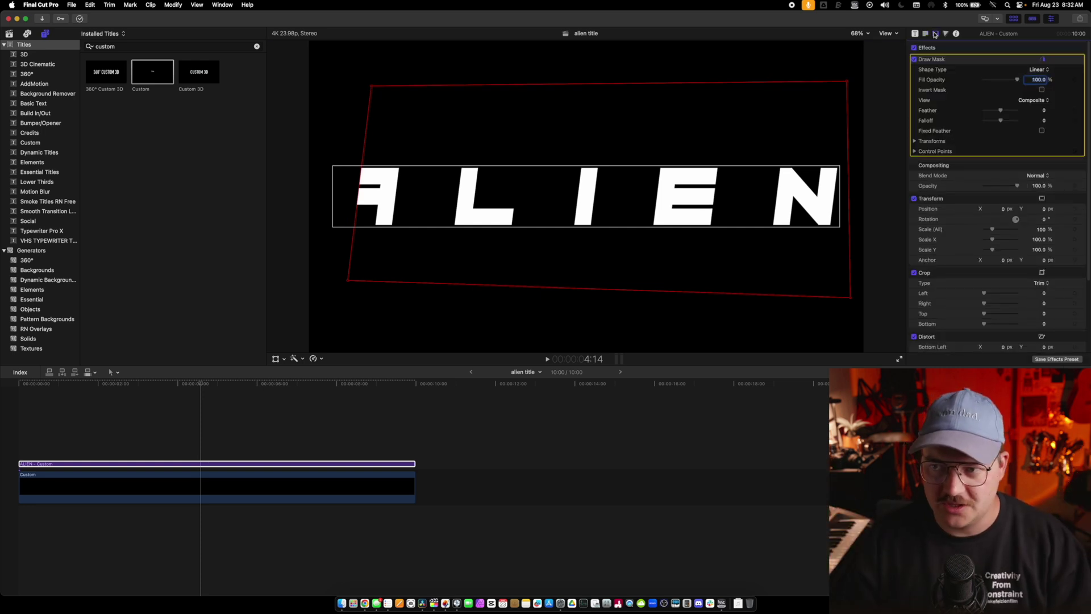
{"action": "left_click", "coordinate": [1041, 90]}
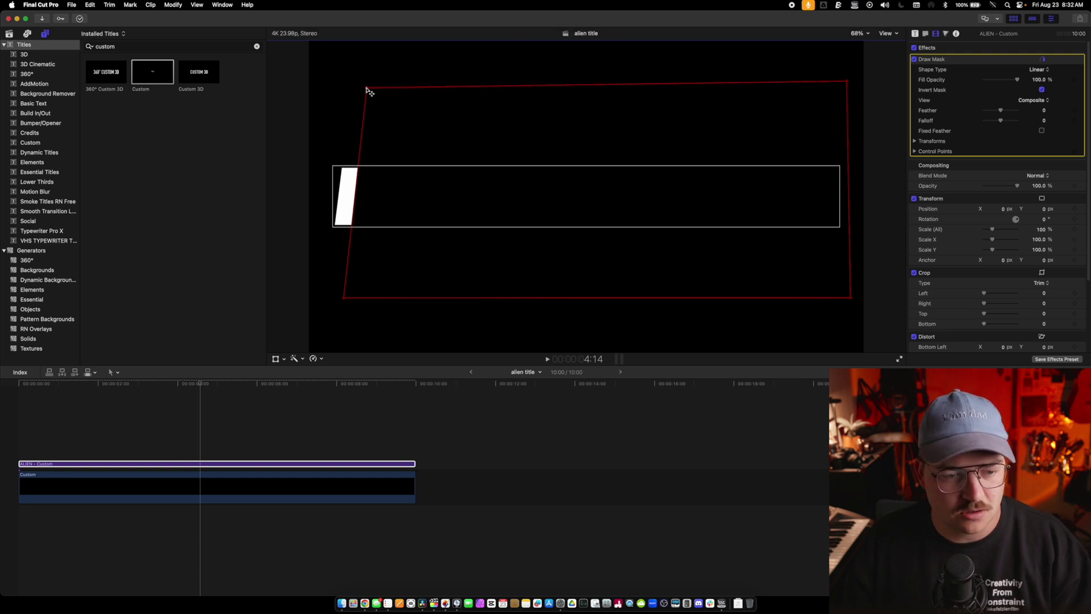
- Duplicate the ALIEN title into a lane above, starting a few frames later
{"action": "left_click_drag", "start_coordinate": [58, 463], "coordinate": [58, 445]}
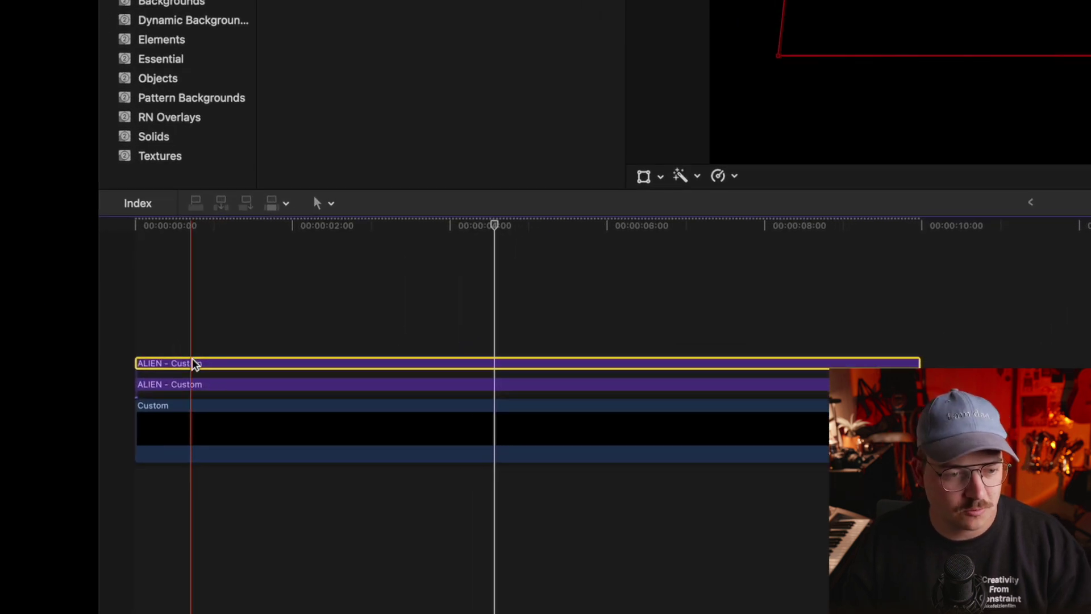
{"action": "key", "text": "alt+bracketleft"}
{"action": "left_click_drag", "start_coordinate": [191, 363], "coordinate": [209, 363]}
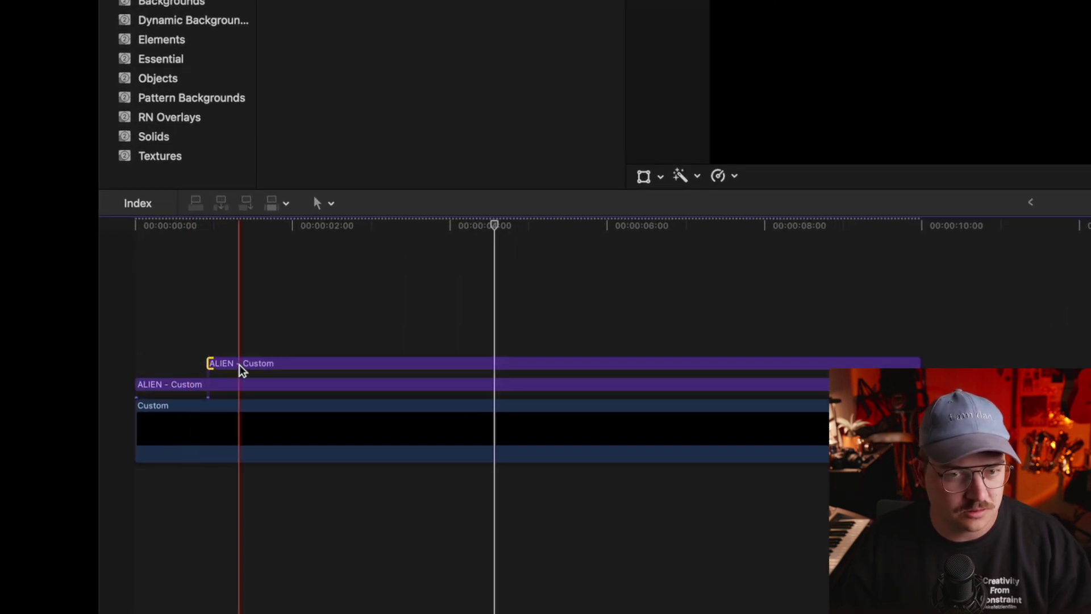
{"action": "left_click", "coordinate": [250, 362]}
- Turn off Invert Mask on the copy and reshape the mask around the letter A
{"action": "left_click", "coordinate": [283, 225]}
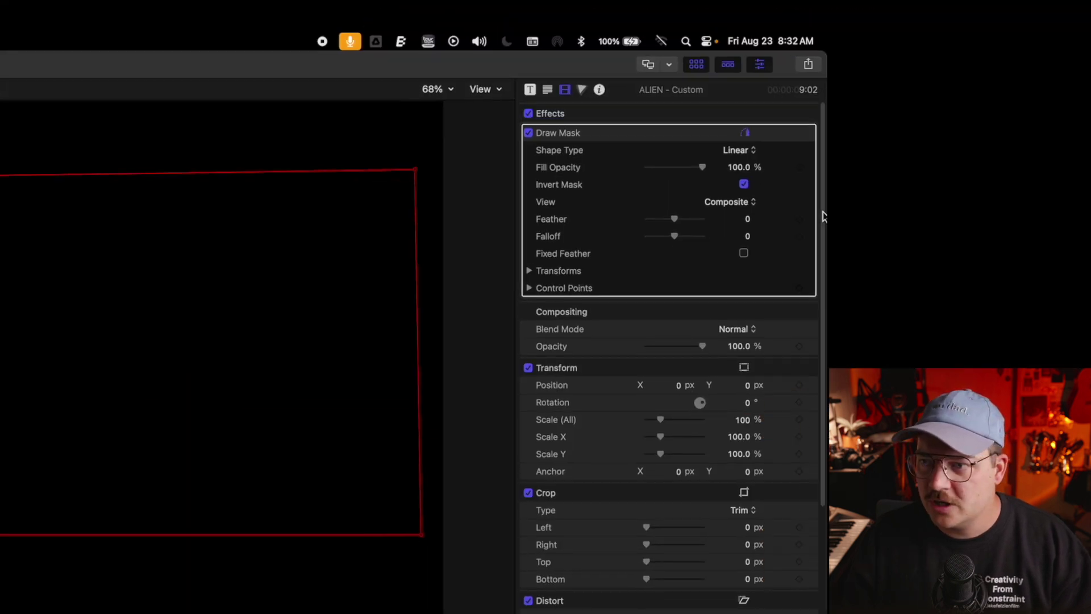
{"action": "left_click", "coordinate": [743, 184]}
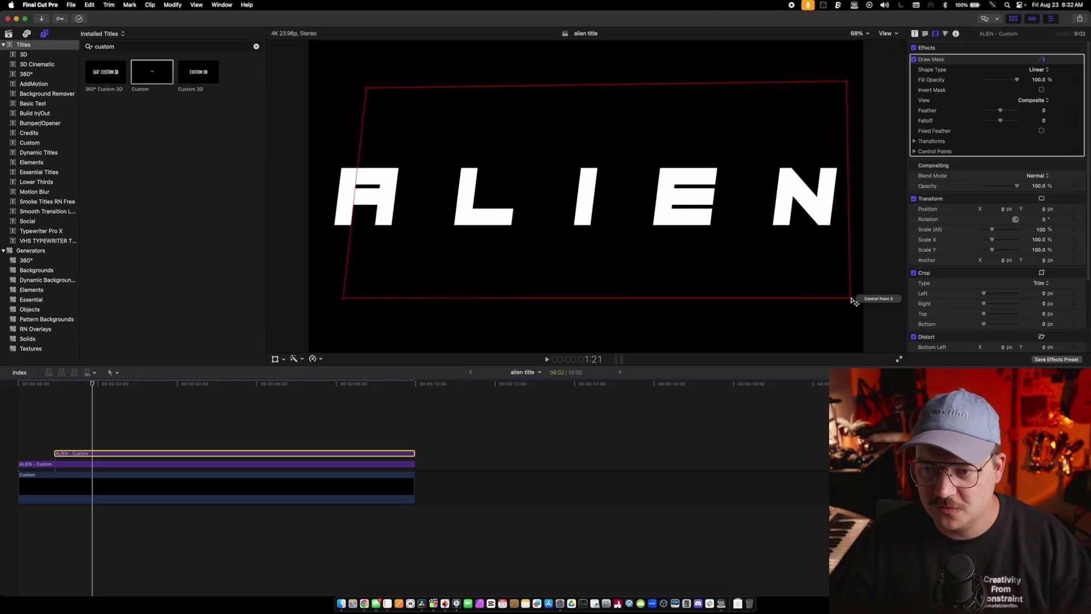
{"action": "left_click_drag", "start_coordinate": [346, 561], "coordinate": [415, 295]}
{"action": "left_click_drag", "start_coordinate": [848, 82], "coordinate": [440, 88]}
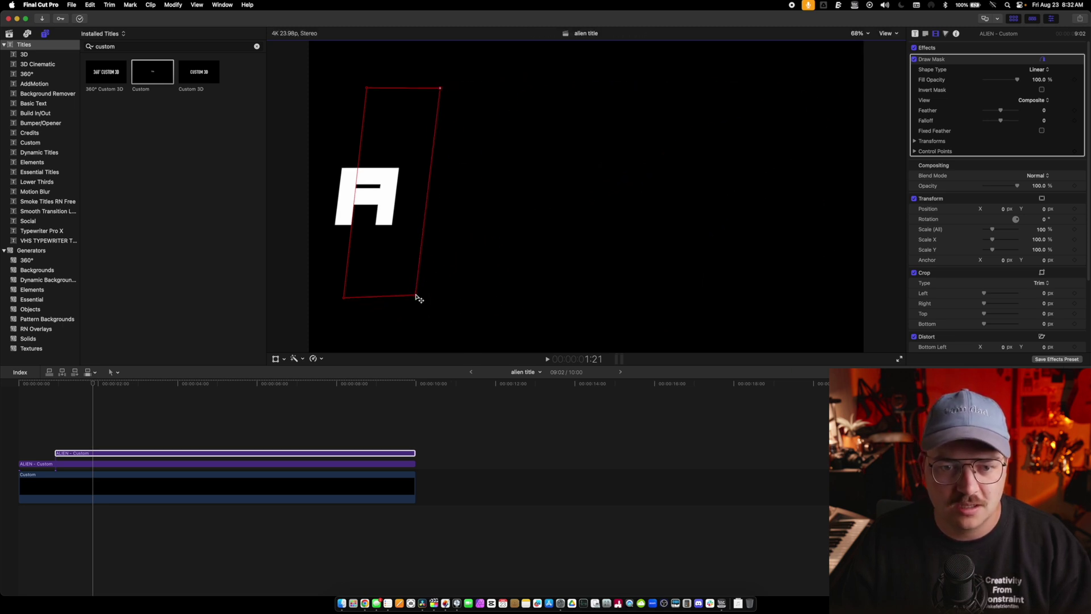
{"action": "left_click_drag", "start_coordinate": [417, 297], "coordinate": [419, 299]}
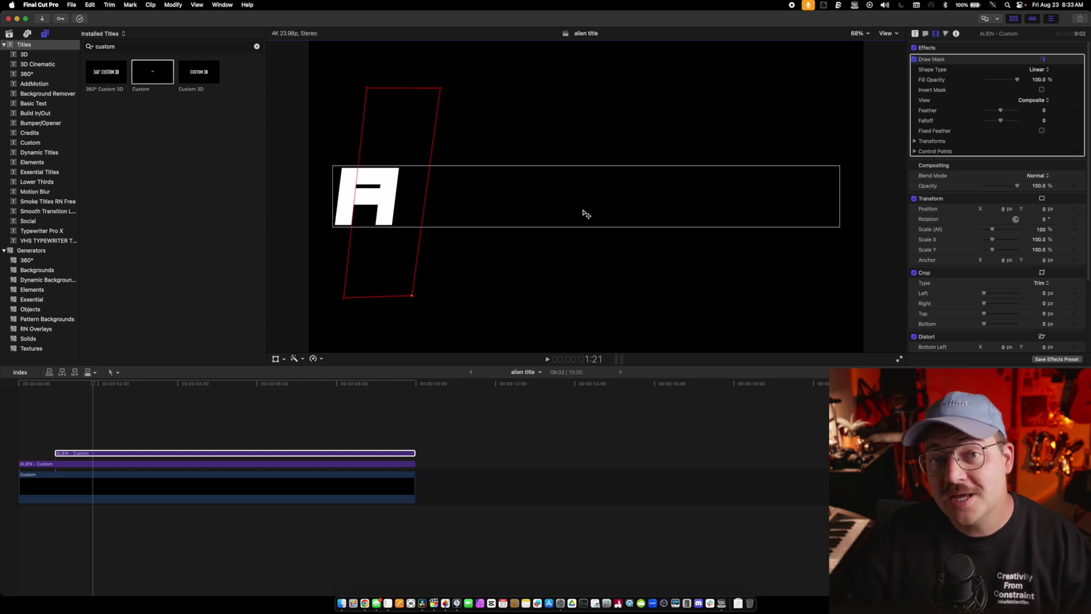
- Set the masked A's letter face colour to Turquoise
{"action": "left_click", "coordinate": [924, 34]}
{"action": "scroll", "coordinate": [982, 260], "scroll_direction": "down", "scroll_amount": 3}
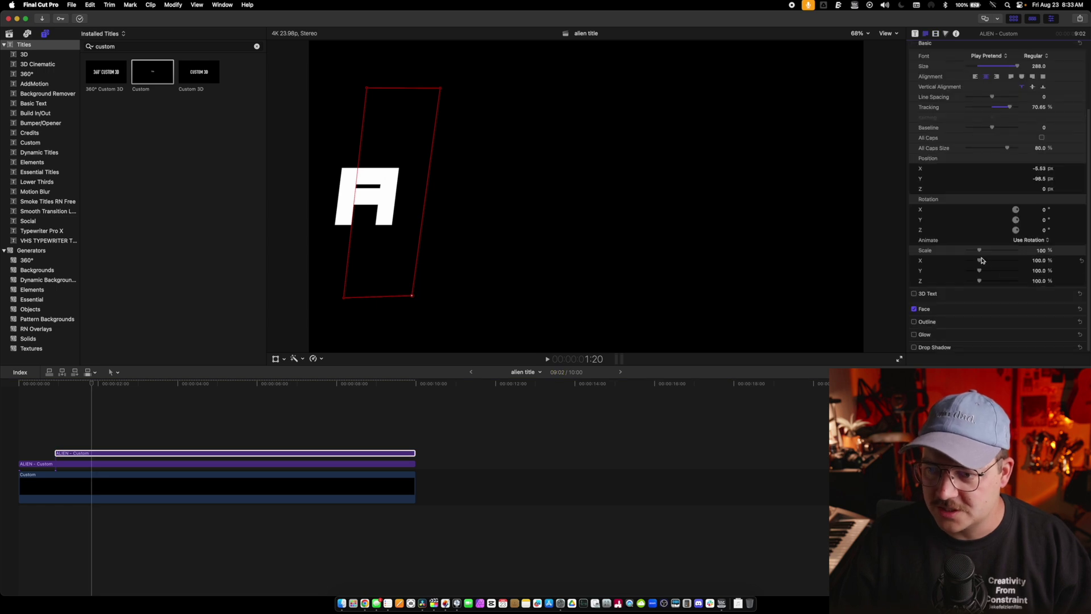
{"action": "left_click", "coordinate": [1070, 309]}
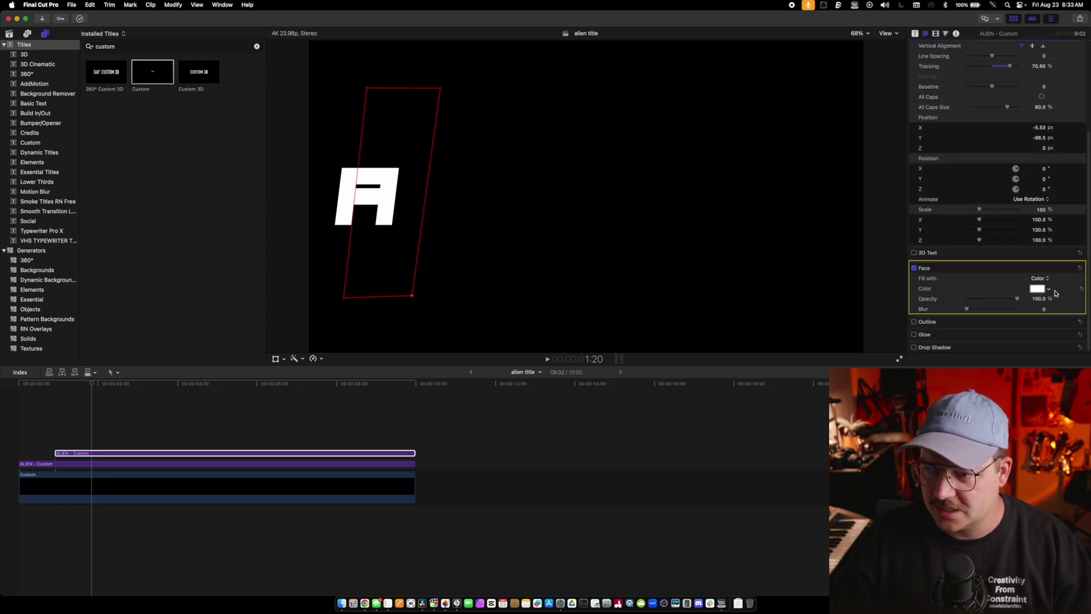
{"action": "left_click", "coordinate": [1038, 289]}
{"action": "left_click", "coordinate": [637, 254]}
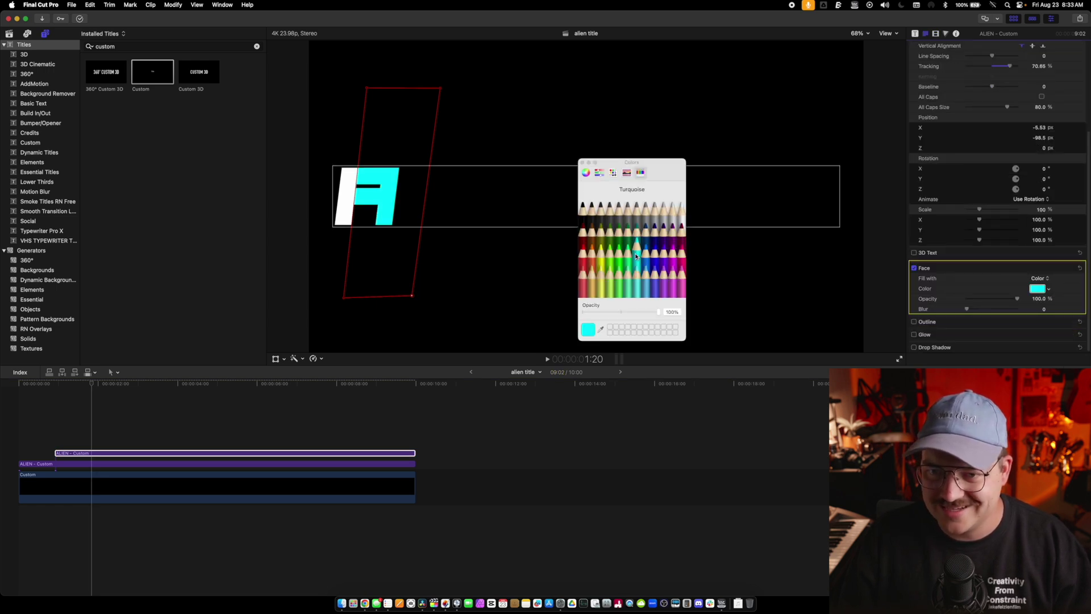
{"action": "left_click", "coordinate": [582, 163]}
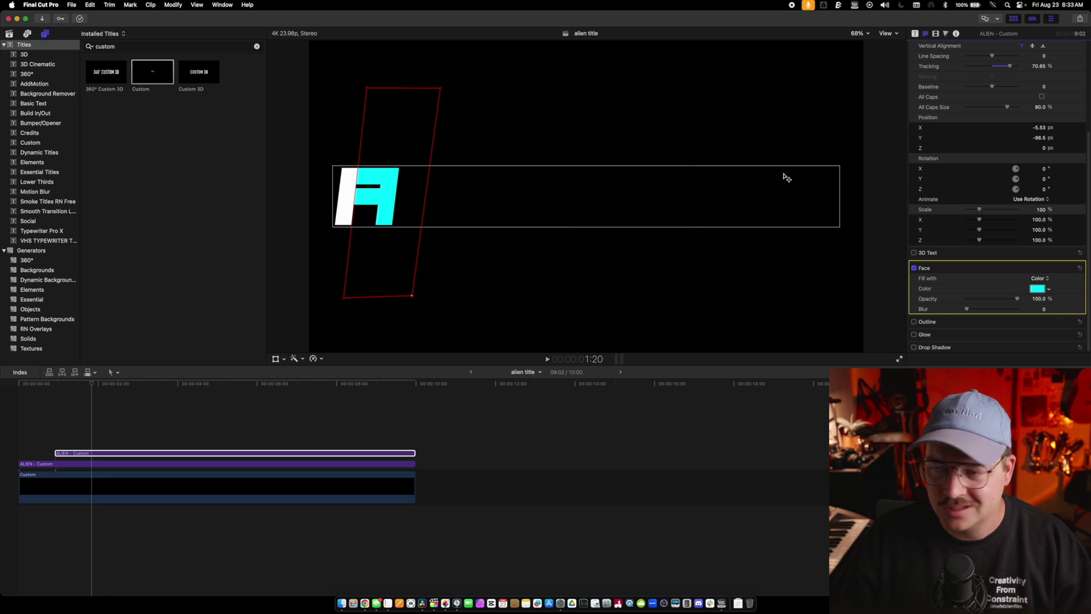
- Enable a turquoise glow with blur 6.34 and radius 5.0
{"action": "left_click", "coordinate": [914, 334]}
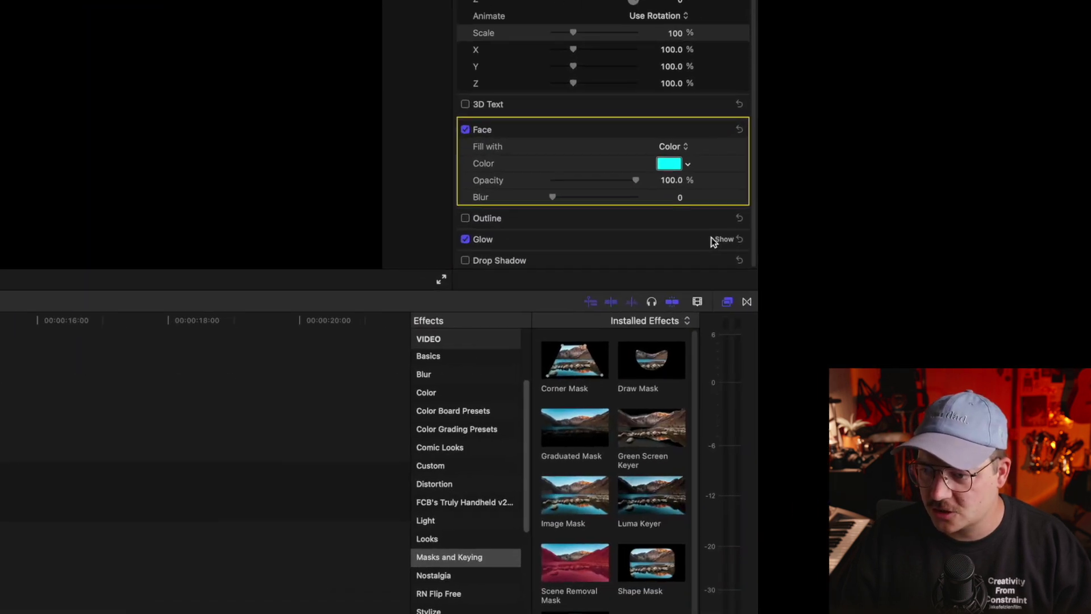
{"action": "left_click", "coordinate": [1070, 334]}
{"action": "left_click", "coordinate": [659, 191]}
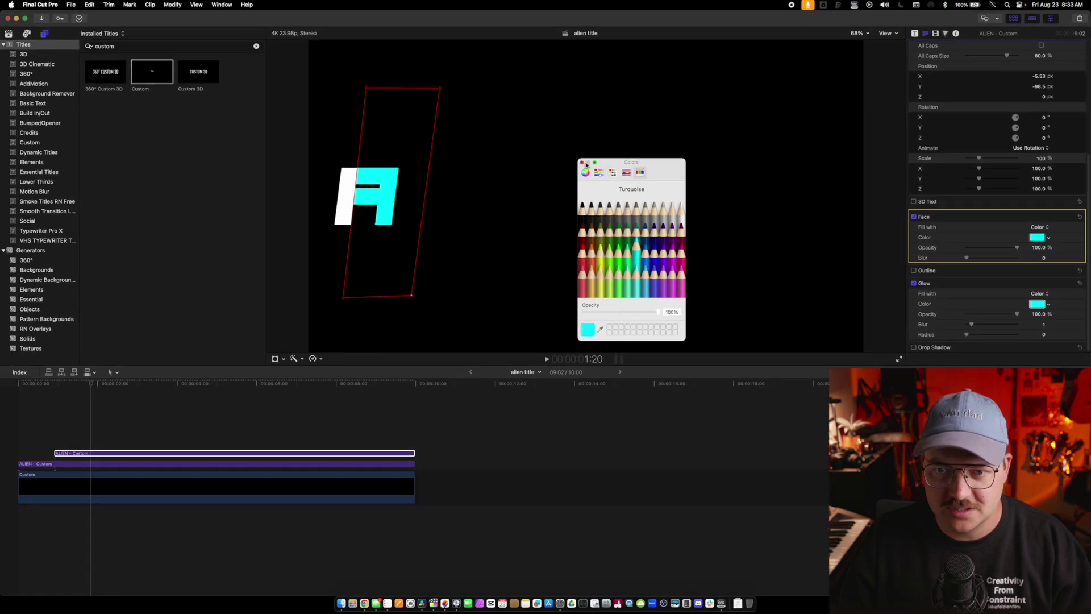
{"action": "left_click", "coordinate": [594, 272]}
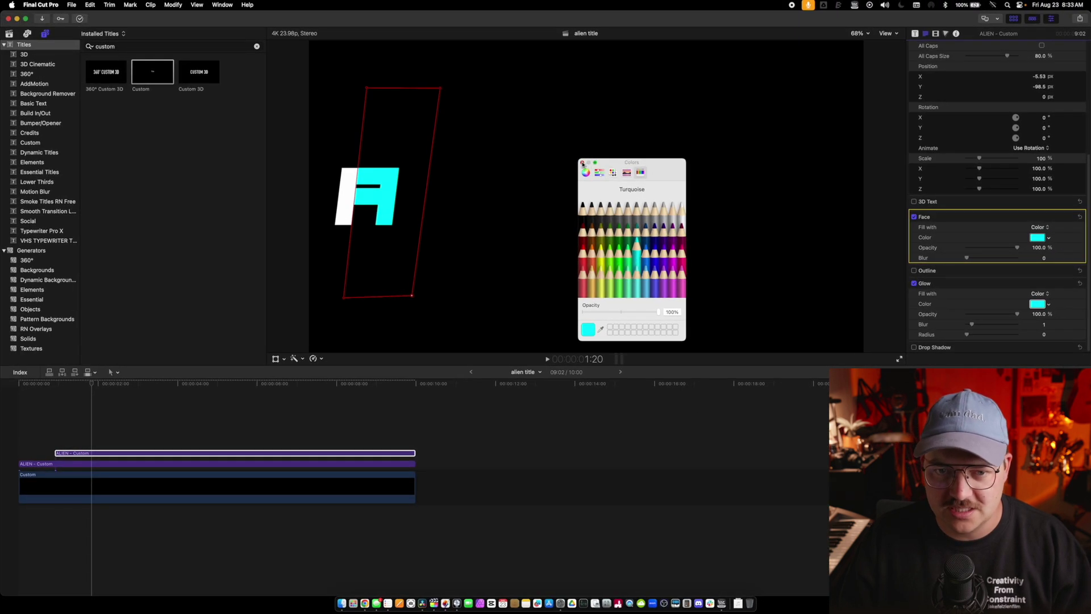
{"action": "left_click", "coordinate": [584, 164]}
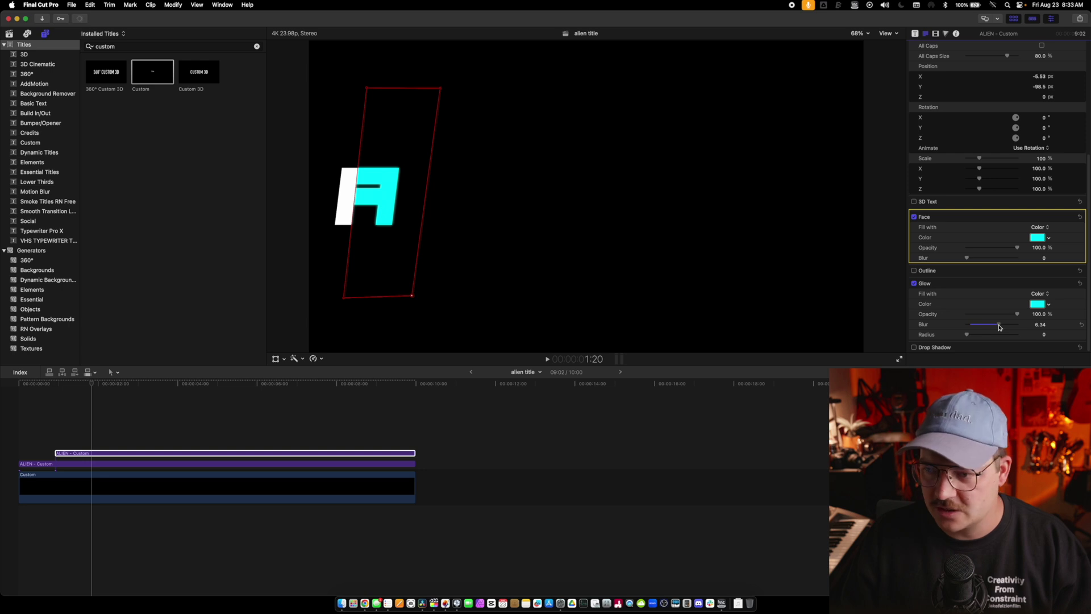
{"action": "left_click_drag", "start_coordinate": [967, 335], "coordinate": [973, 339]}
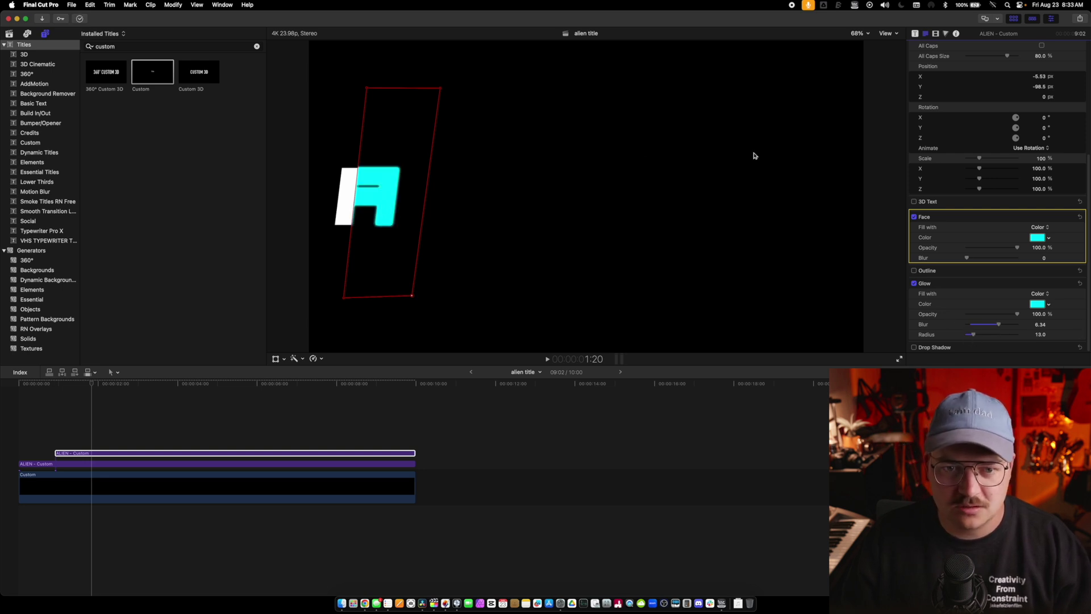
{"action": "left_click_drag", "start_coordinate": [972, 334], "coordinate": [972, 338]}
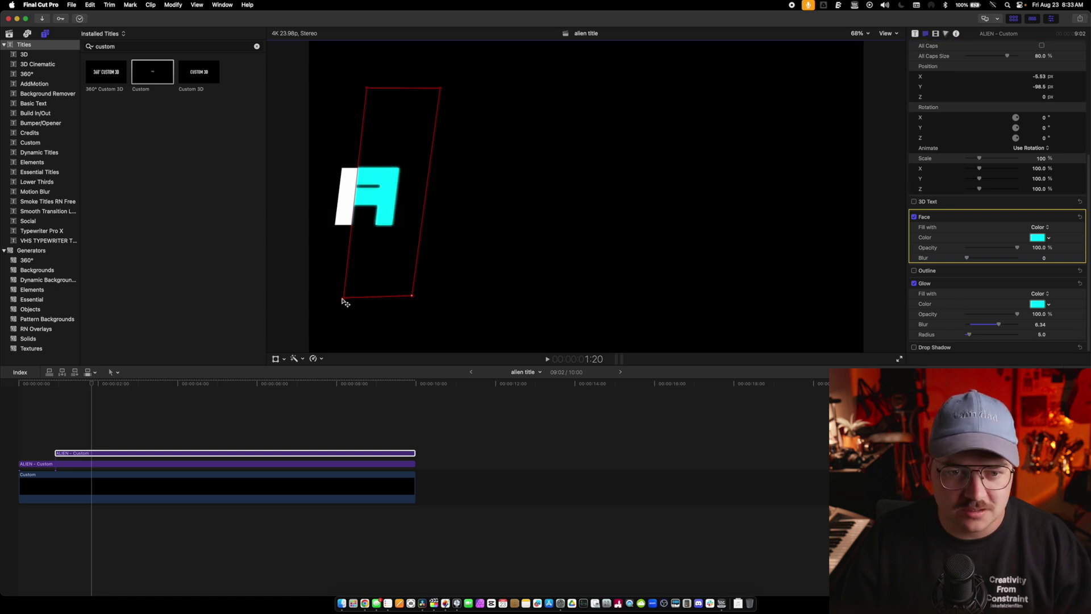
- Notch the mask's lower-left edge, then Option-drag the ALIEN title onto a layer above
{"action": "left_click_drag", "start_coordinate": [344, 297], "coordinate": [343, 289]}
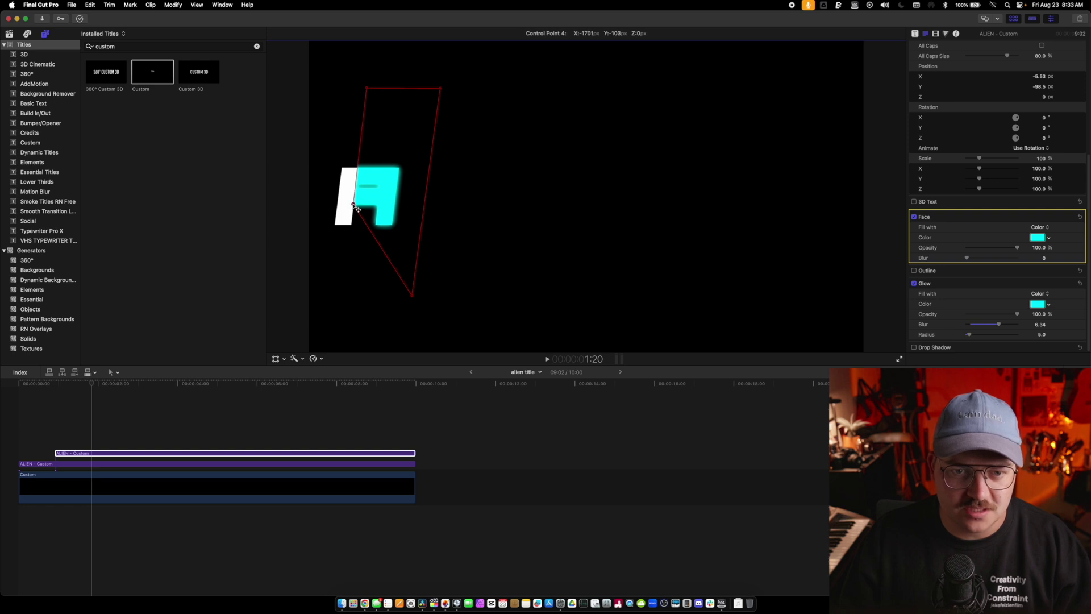
{"action": "left_click_drag", "start_coordinate": [356, 209], "coordinate": [357, 209]}
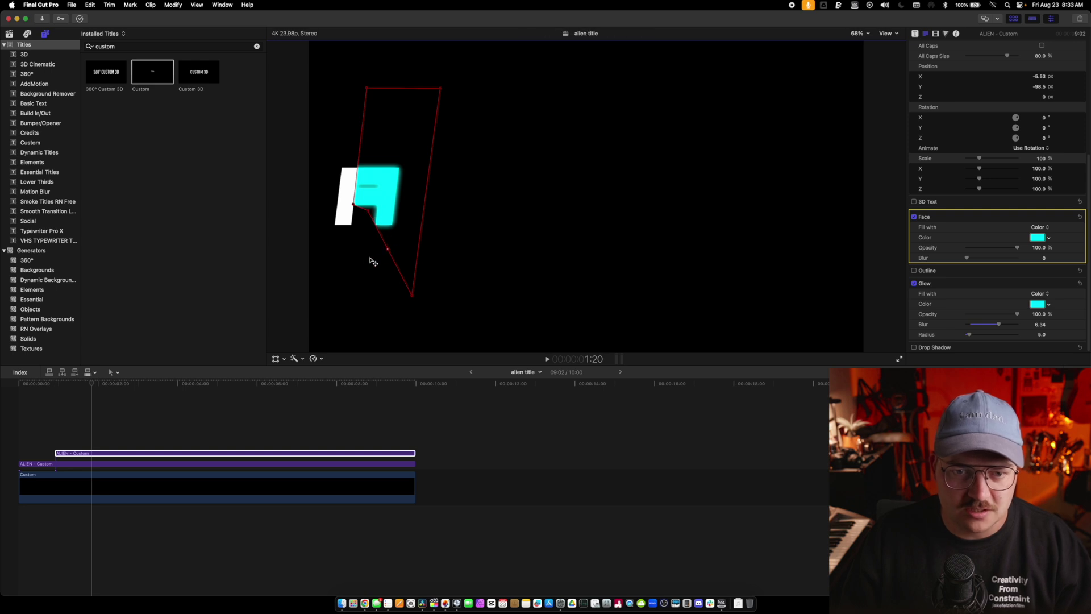
{"action": "left_click_drag", "start_coordinate": [389, 253], "coordinate": [390, 252]}
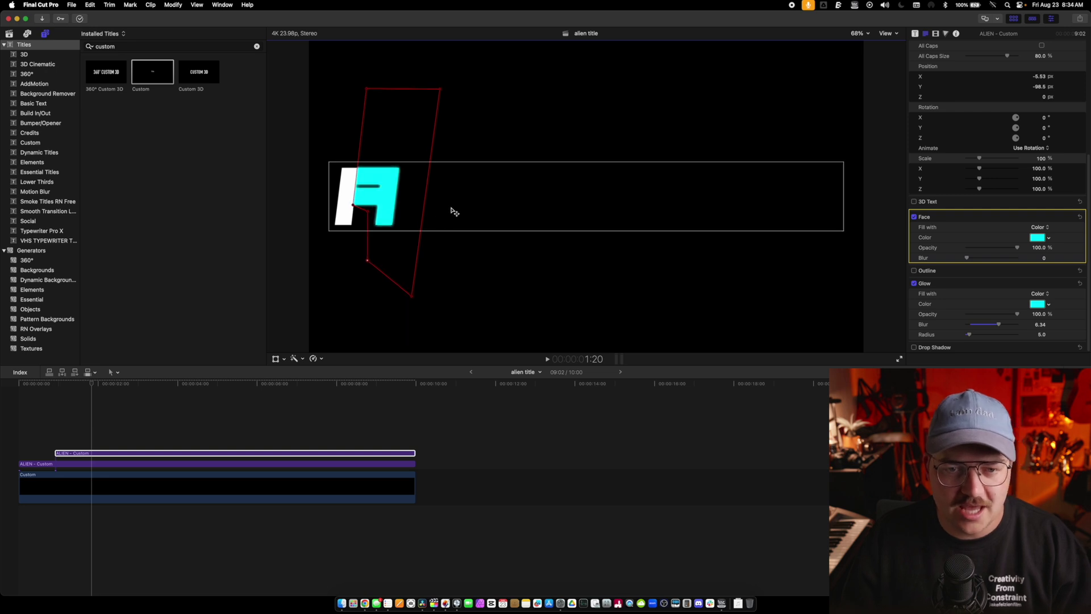
{"action": "mouse_move", "coordinate": [91, 392]}
{"action": "left_mouse_down"}
{"action": "mouse_move", "coordinate": [55, 395]}
{"action": "mouse_move", "coordinate": [157, 396]}
{"action": "mouse_move", "coordinate": [64, 398]}
{"action": "mouse_move", "coordinate": [107, 401]}
{"action": "left_mouse_up"}
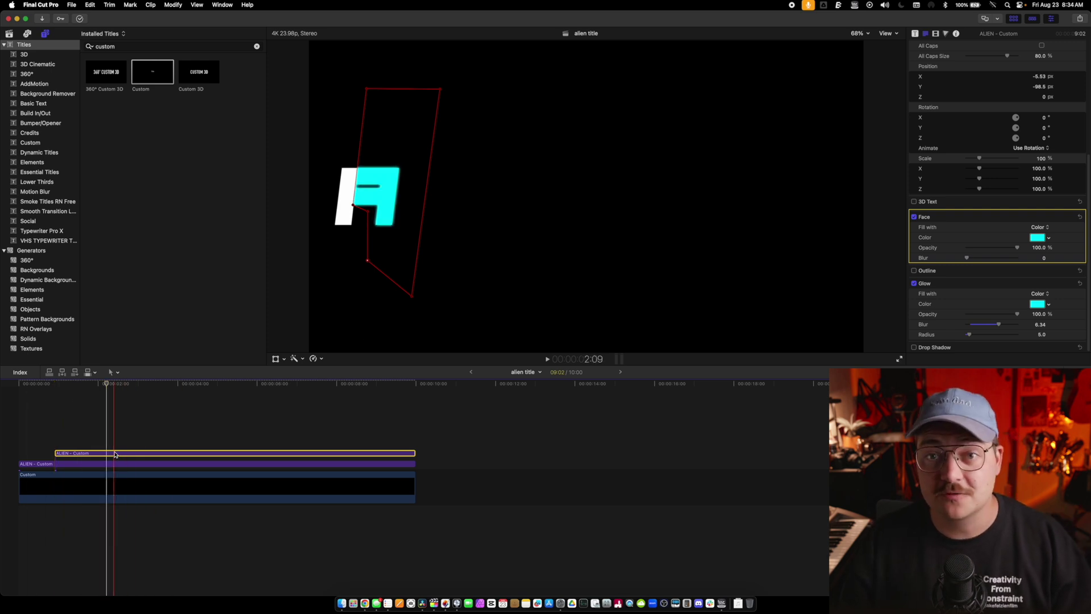
{"action": "mouse_move", "coordinate": [117, 453]}
{"action": "left_mouse_down"}
{"action": "mouse_move", "coordinate": [120, 435]}
{"action": "mouse_move", "coordinate": [74, 443]}
{"action": "mouse_move", "coordinate": [107, 443]}
{"action": "left_mouse_up"}
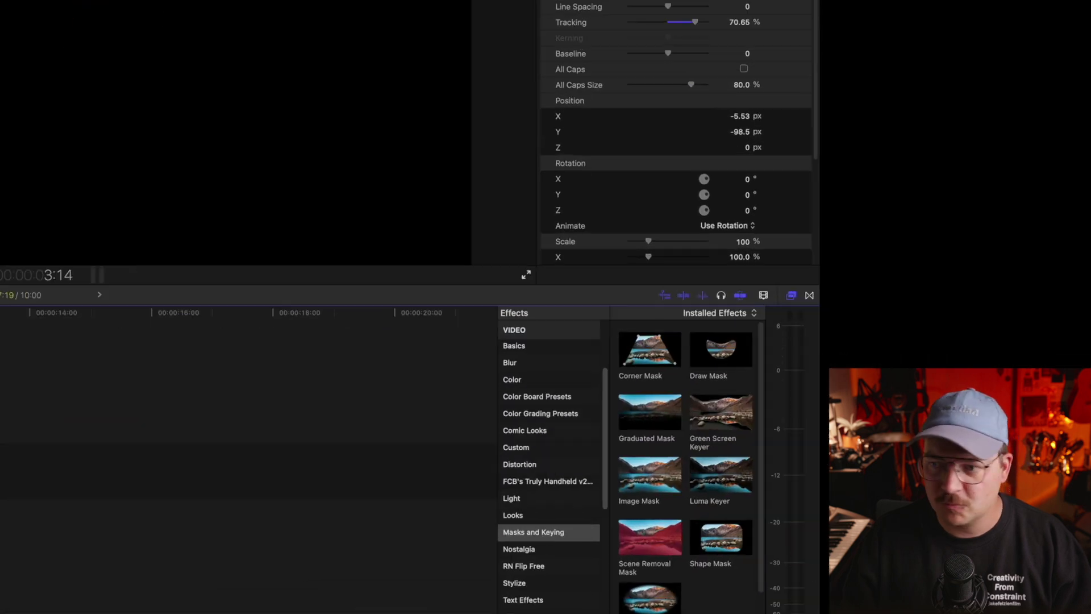
- Give the newest ALIEN copy a Snow-white letter face and show its Draw Mask settings
{"action": "scroll", "coordinate": [941, 243], "scroll_direction": "down", "scroll_amount": 5}
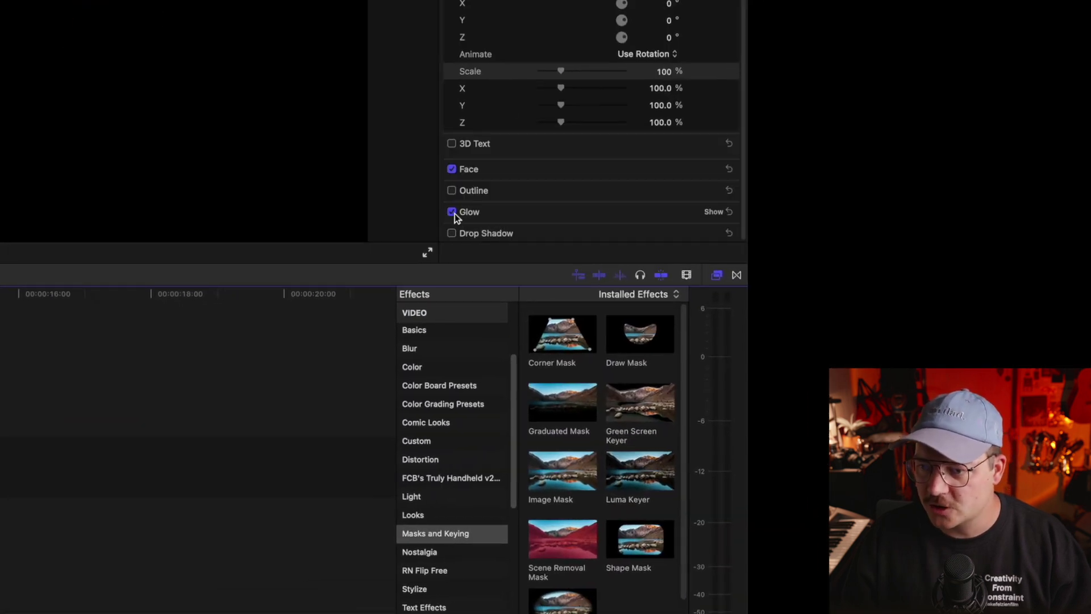
{"action": "left_click", "coordinate": [710, 169]}
{"action": "left_click", "coordinate": [660, 204]}
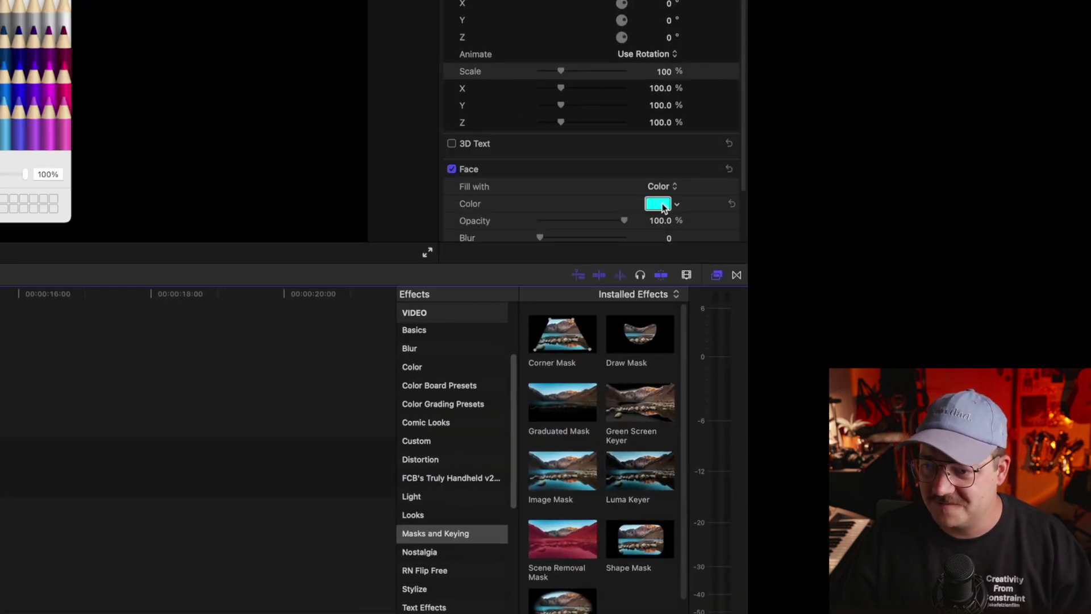
{"action": "left_click", "coordinate": [63, 5]}
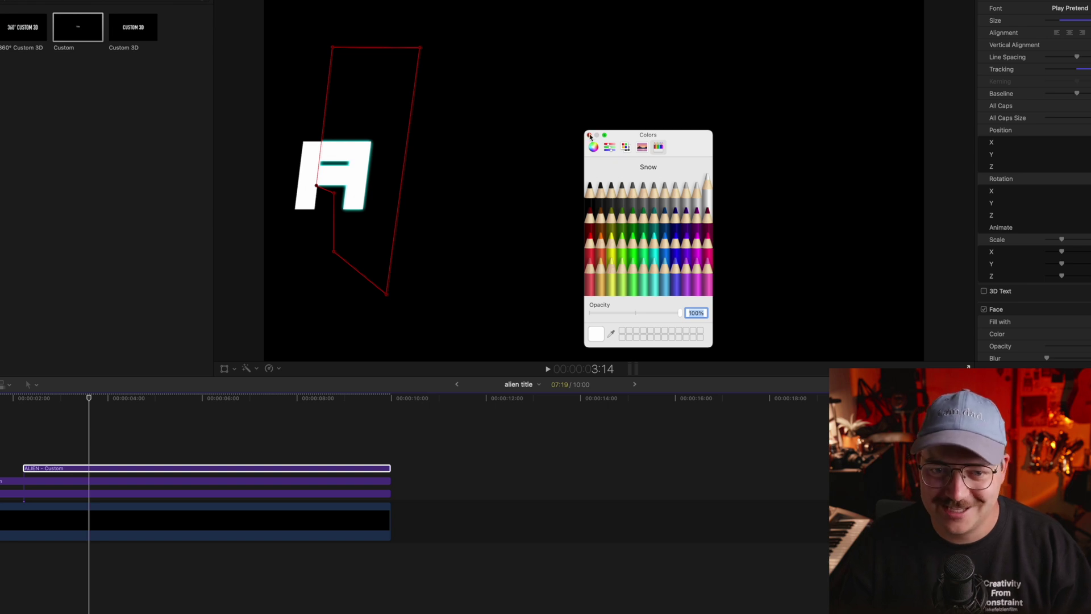
{"action": "left_click", "coordinate": [589, 135]}
{"action": "scroll", "coordinate": [1023, 86], "scroll_direction": "up", "scroll_amount": 3}
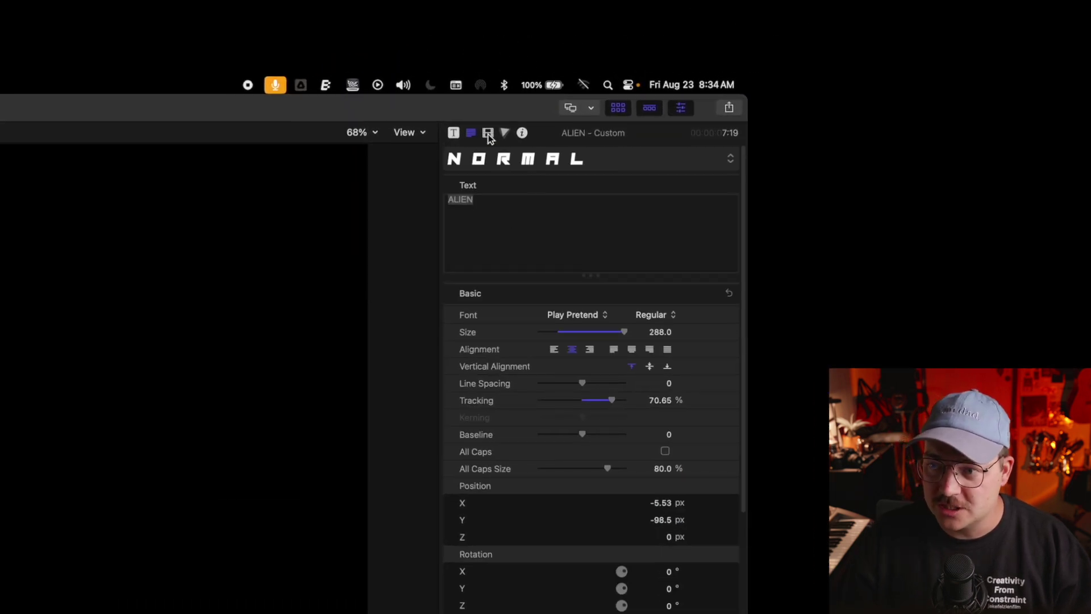
{"action": "left_click", "coordinate": [488, 133]}
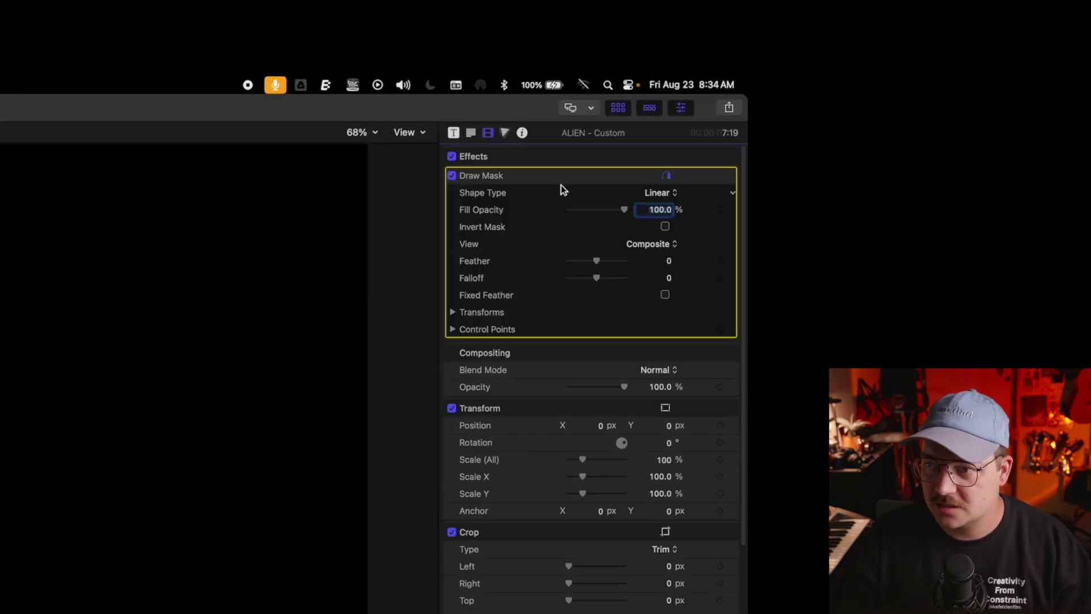
- Invert the copy's Draw Mask and drag its points out over the N and down-left
{"action": "left_click", "coordinate": [665, 227]}
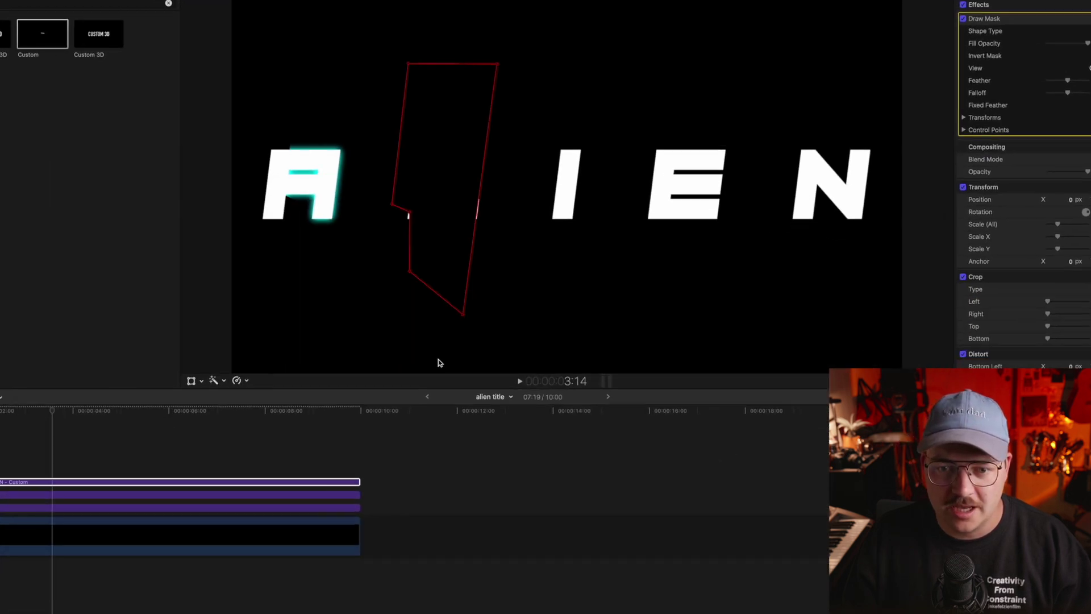
{"action": "left_click_drag", "start_coordinate": [492, 304], "coordinate": [839, 323]}
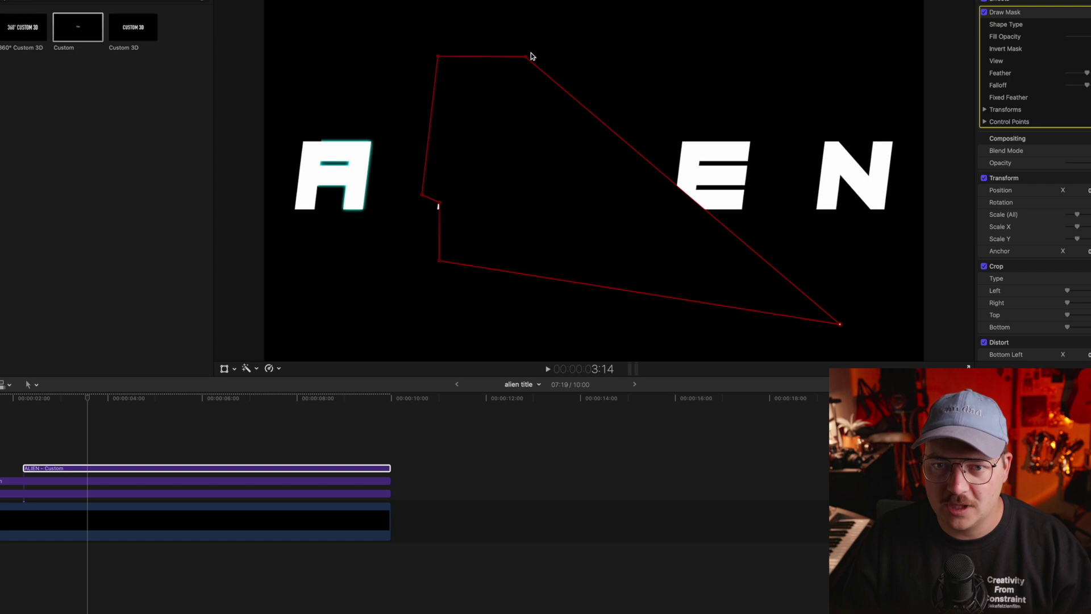
{"action": "left_click_drag", "start_coordinate": [528, 57], "coordinate": [885, 51]}
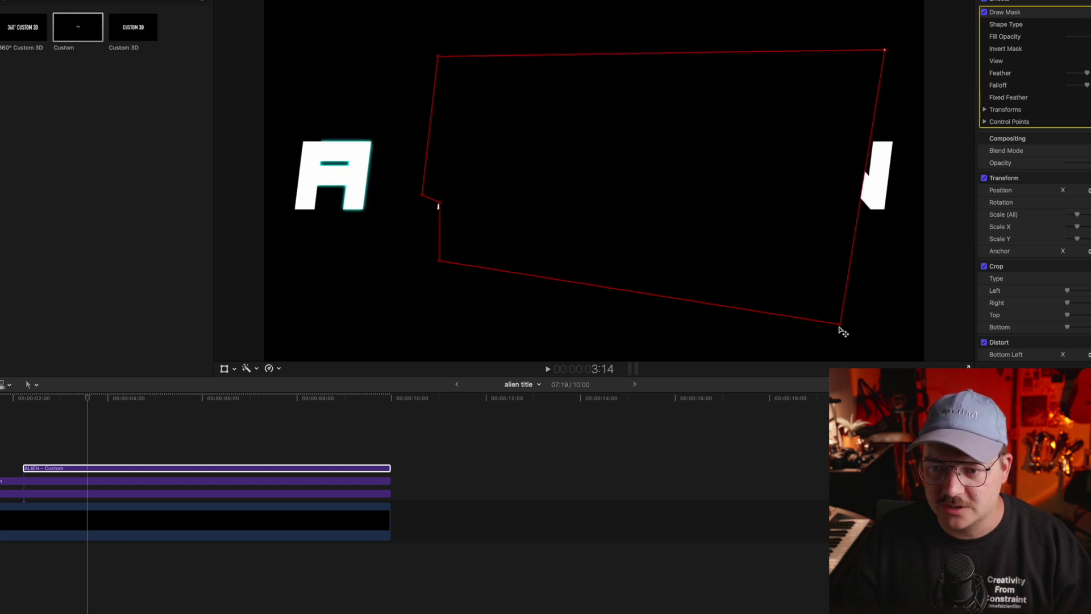
{"action": "left_click_drag", "start_coordinate": [841, 325], "coordinate": [916, 327]}
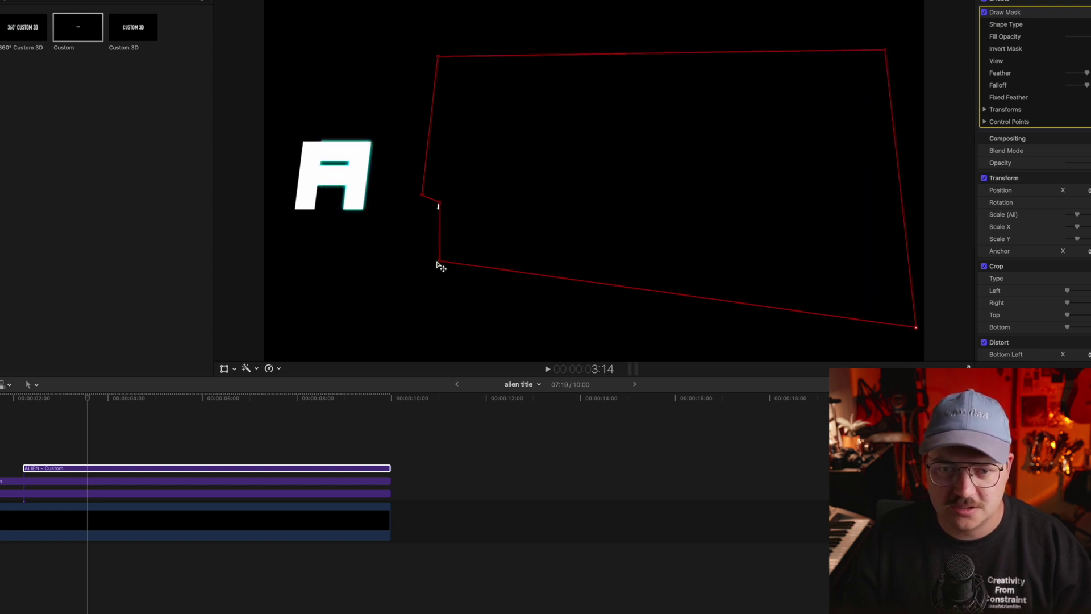
{"action": "left_click_drag", "start_coordinate": [440, 263], "coordinate": [403, 319]}
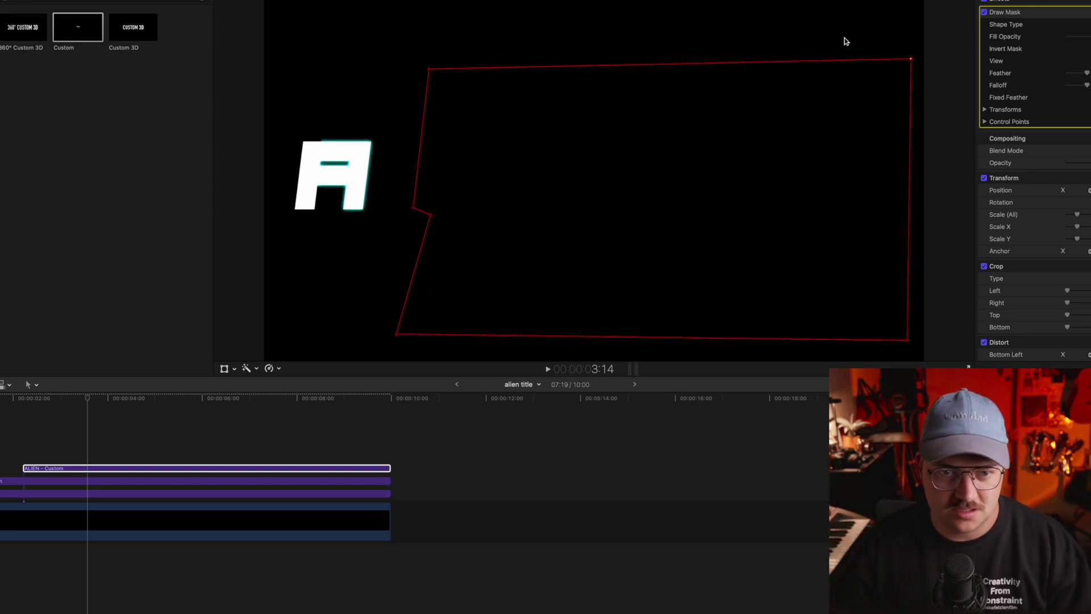
- Scrub the opening frames to preview the sliver, turquoise A and white A building up
{"action": "left_click", "coordinate": [43, 392]}
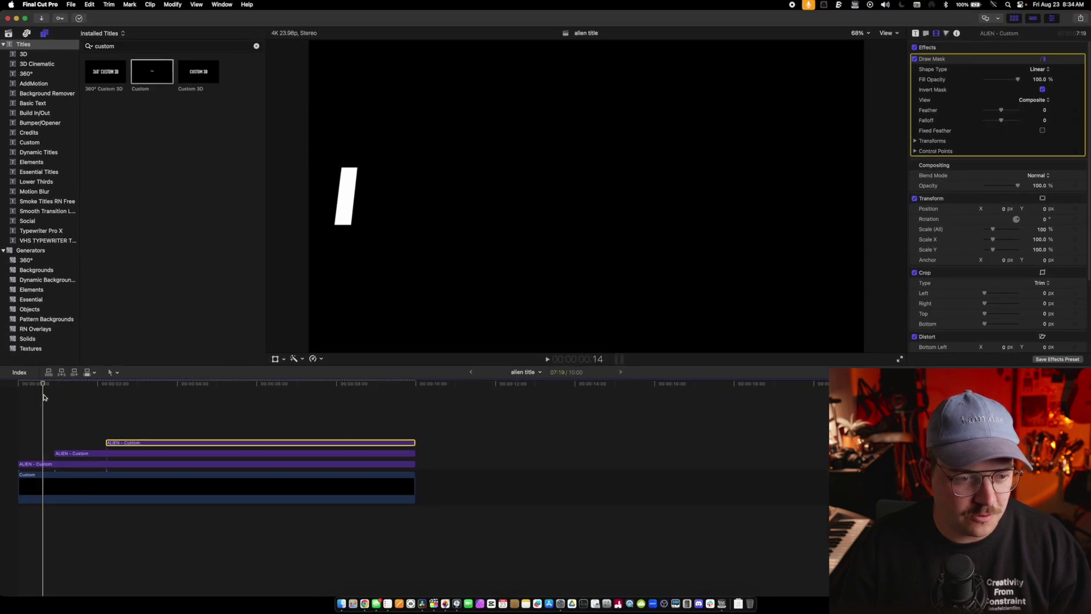
{"action": "left_click_drag", "start_coordinate": [43, 397], "coordinate": [68, 411]}
{"action": "left_click", "coordinate": [24, 407]}
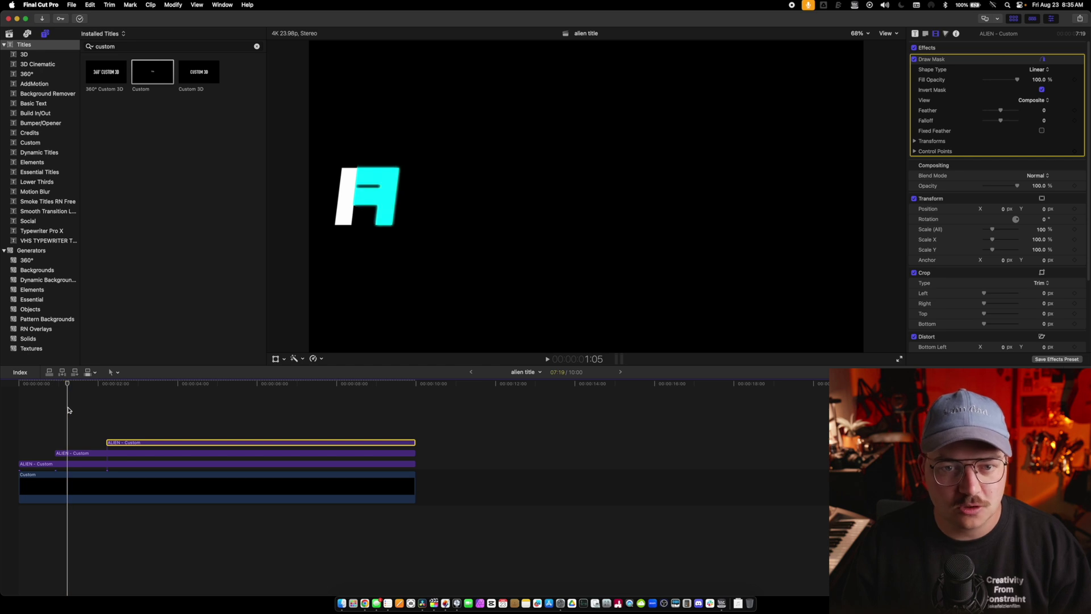
{"action": "left_click_drag", "start_coordinate": [70, 410], "coordinate": [136, 411]}
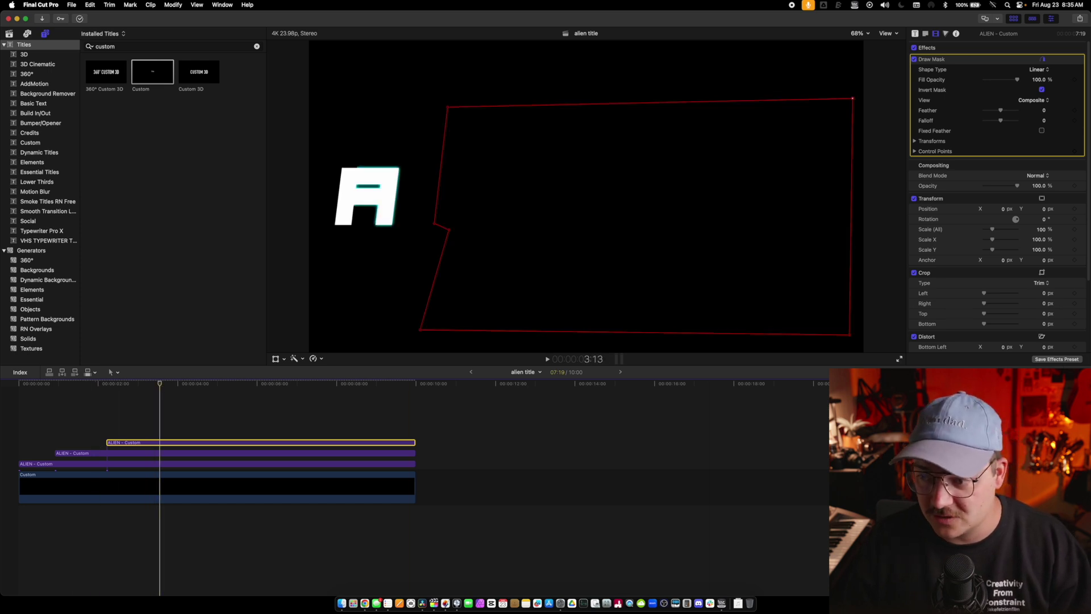
- Add Cross Dissolve transitions to the second and third ALIEN title clips
{"action": "key", "text": "ctrl+super+5"}
{"action": "left_click", "coordinate": [895, 421]}
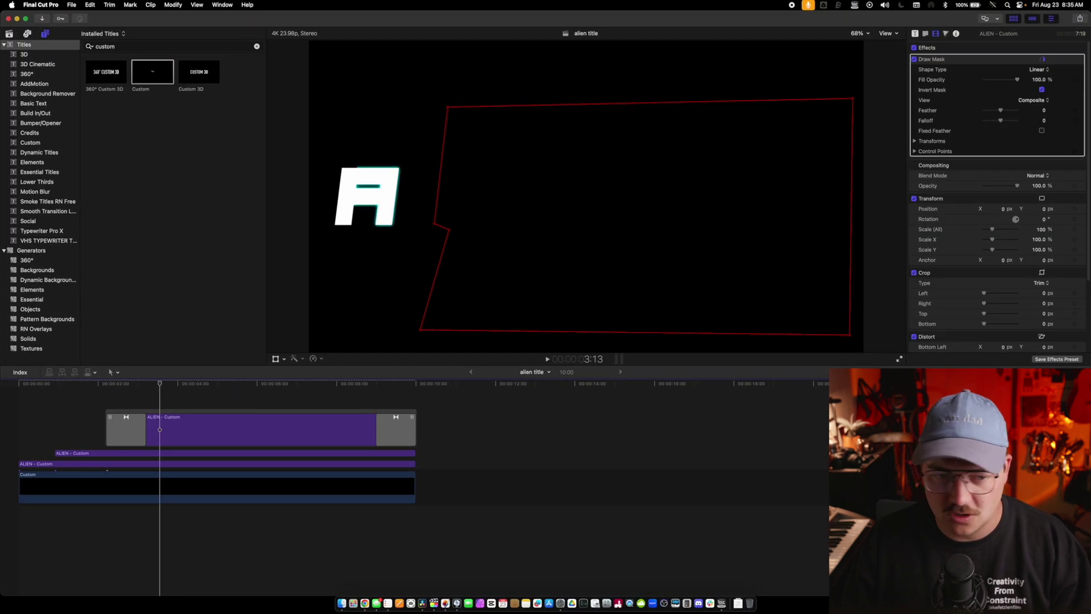
{"action": "left_click_drag", "start_coordinate": [685, 305], "coordinate": [180, 460]}
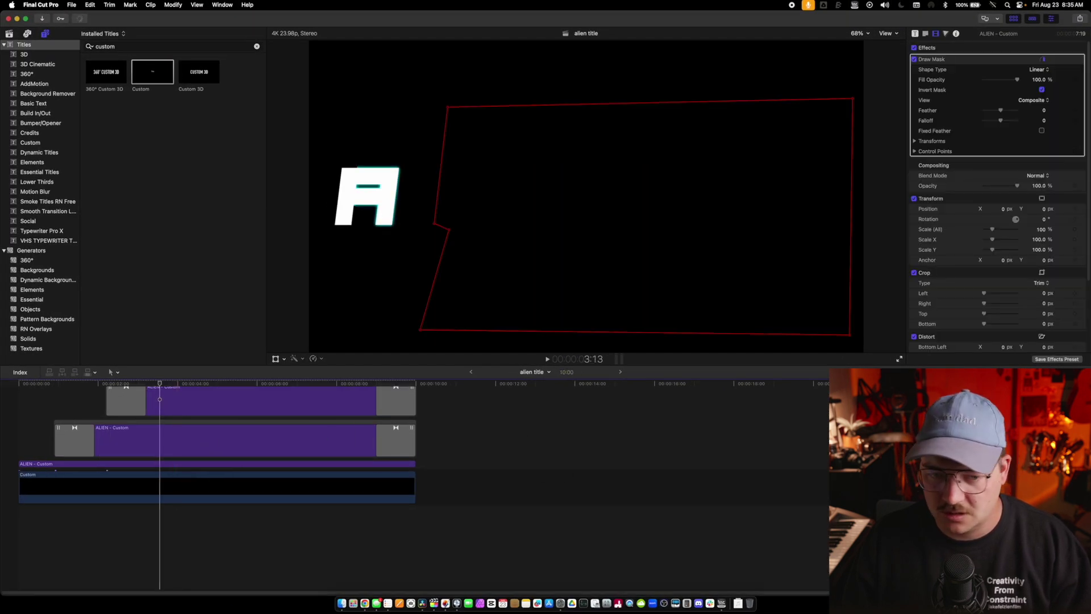
{"action": "left_click_drag", "start_coordinate": [966, 415], "coordinate": [195, 467]}
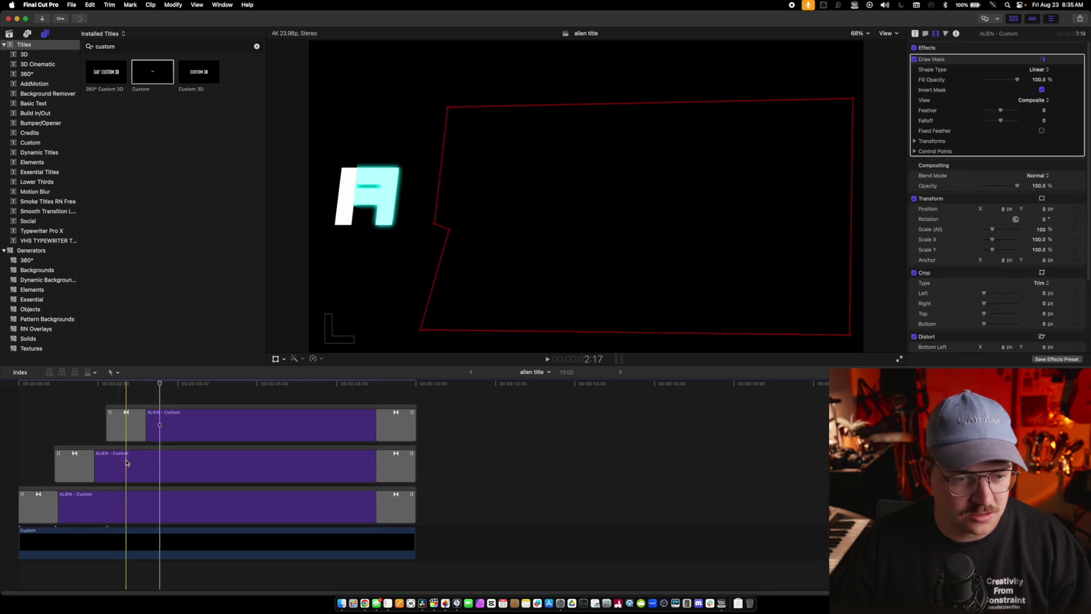
- Play back, then trim the middle and bottom ALIEN clips' ends far to the left
{"action": "key", "text": "space"}
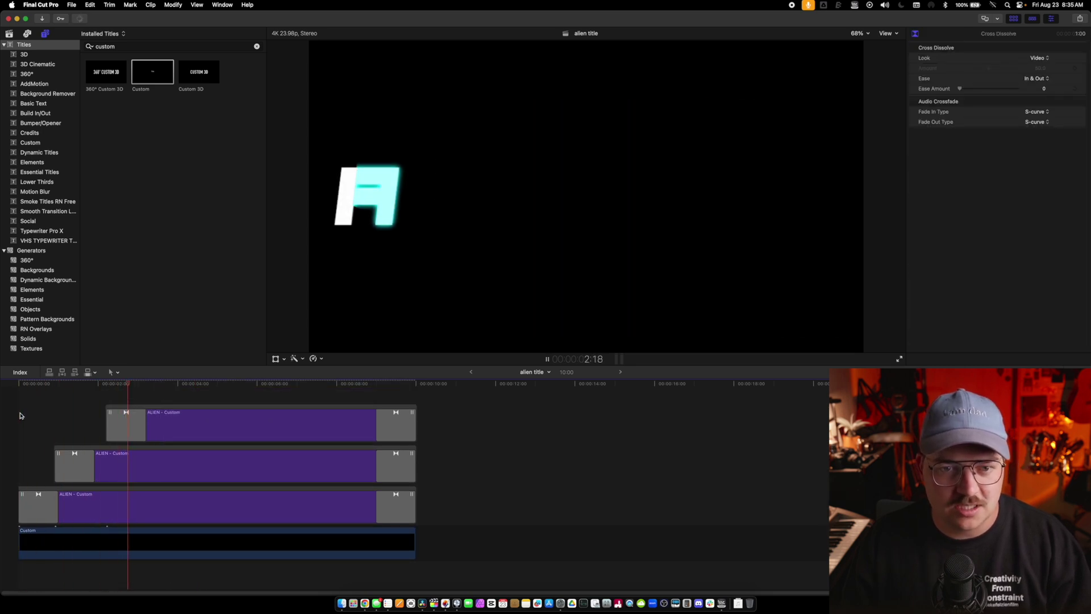
{"action": "key", "text": "space"}
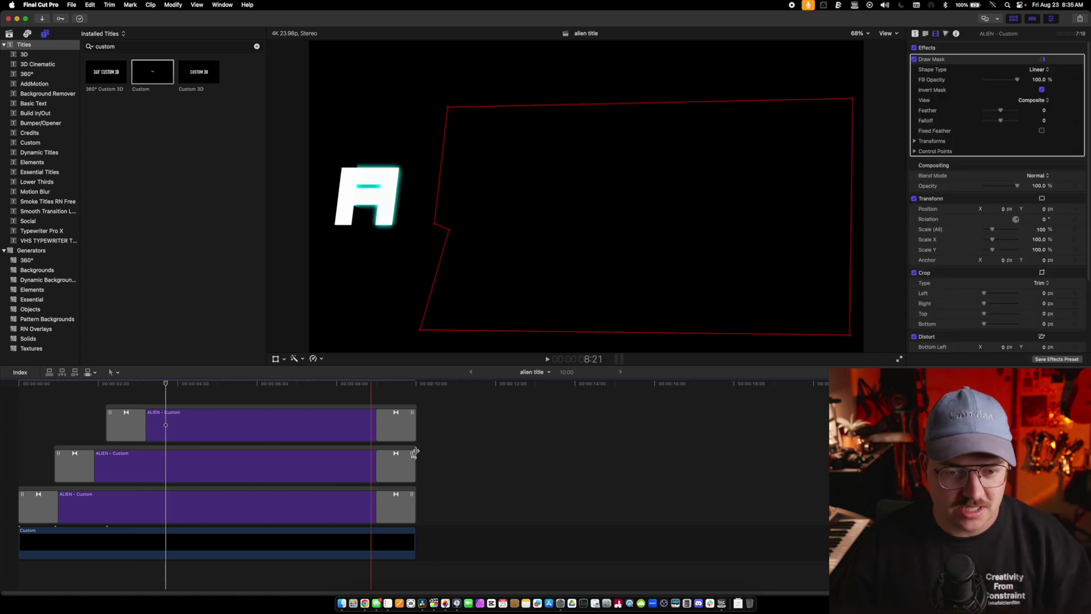
{"action": "left_click_drag", "start_coordinate": [381, 455], "coordinate": [95, 455]}
{"action": "left_click_drag", "start_coordinate": [377, 496], "coordinate": [113, 497]}
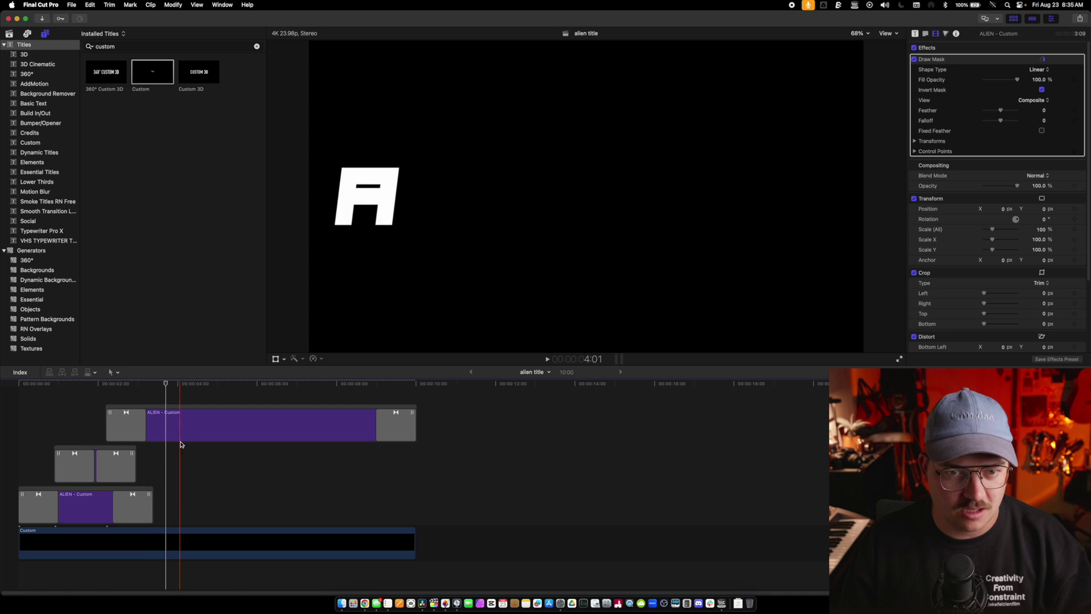
- Lengthen the bottom ALIEN clip slightly and play the title from the start
{"action": "left_click_drag", "start_coordinate": [114, 497], "coordinate": [171, 496]}
{"action": "key", "text": "Home"}
{"action": "key", "text": "space"}
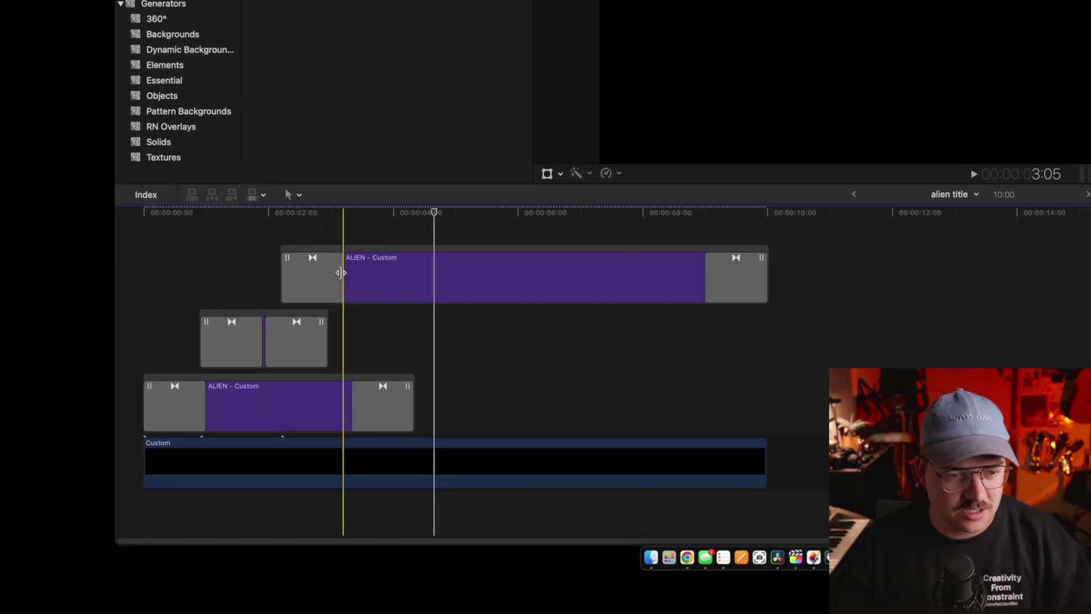
- Shorten the top clip's opening fade and the middle clip's closing fade, then preview
{"action": "left_click_drag", "start_coordinate": [144, 422], "coordinate": [124, 428]}
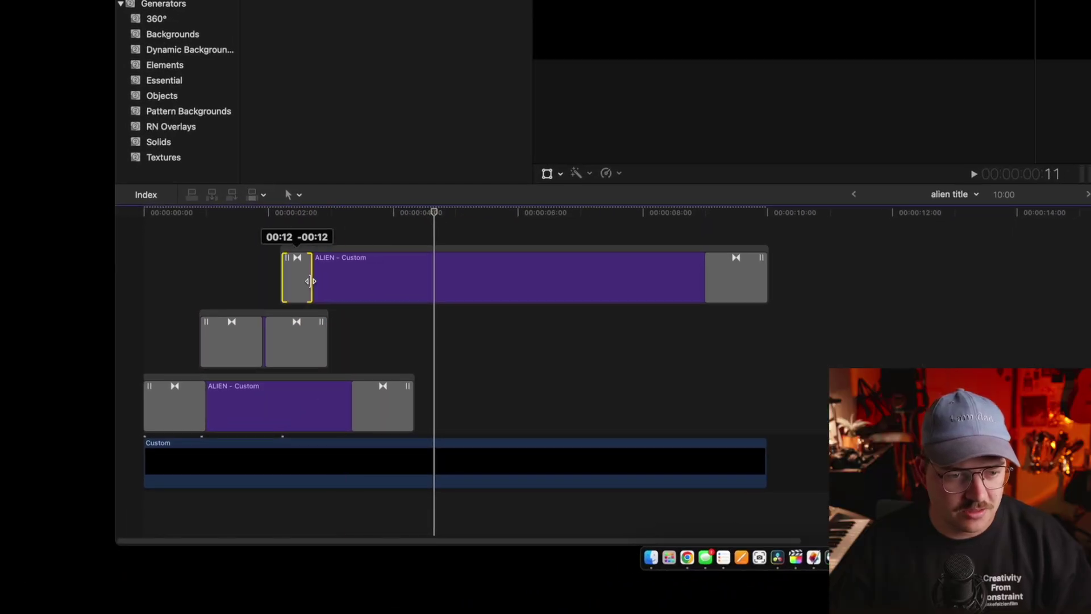
{"action": "left_click_drag", "start_coordinate": [265, 341], "coordinate": [300, 322]}
{"action": "left_click", "coordinate": [234, 284]}
{"action": "key", "text": "space"}
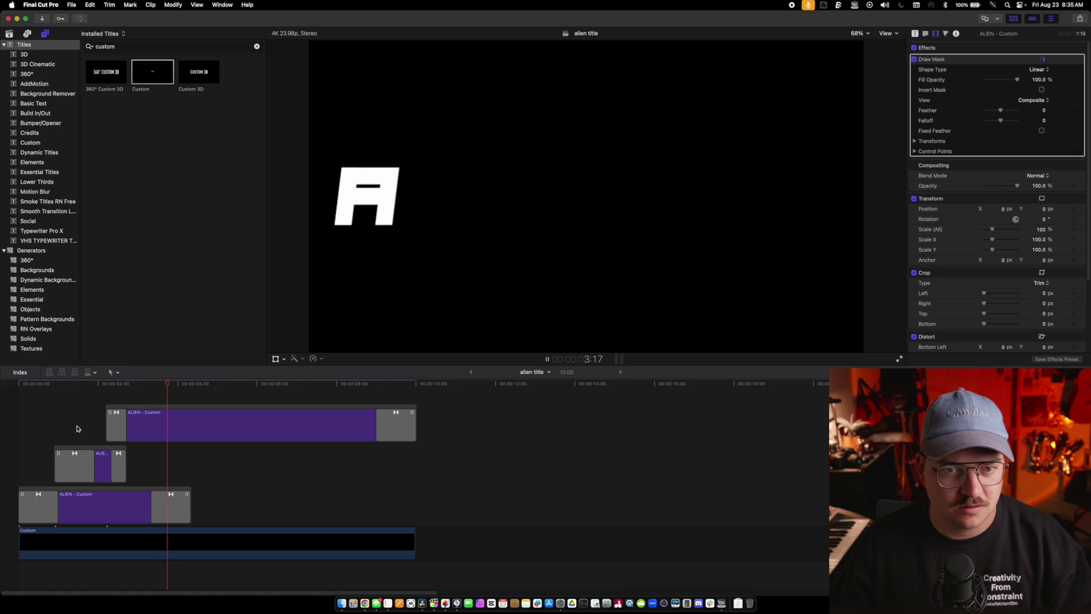
{"action": "key", "text": "space"}
- Shorten both middle-clip fades and start the top title piece earlier, then replay
{"action": "key", "text": "super+equal"}
{"action": "scroll", "coordinate": [171, 459], "scroll_direction": "left", "scroll_amount": 2}
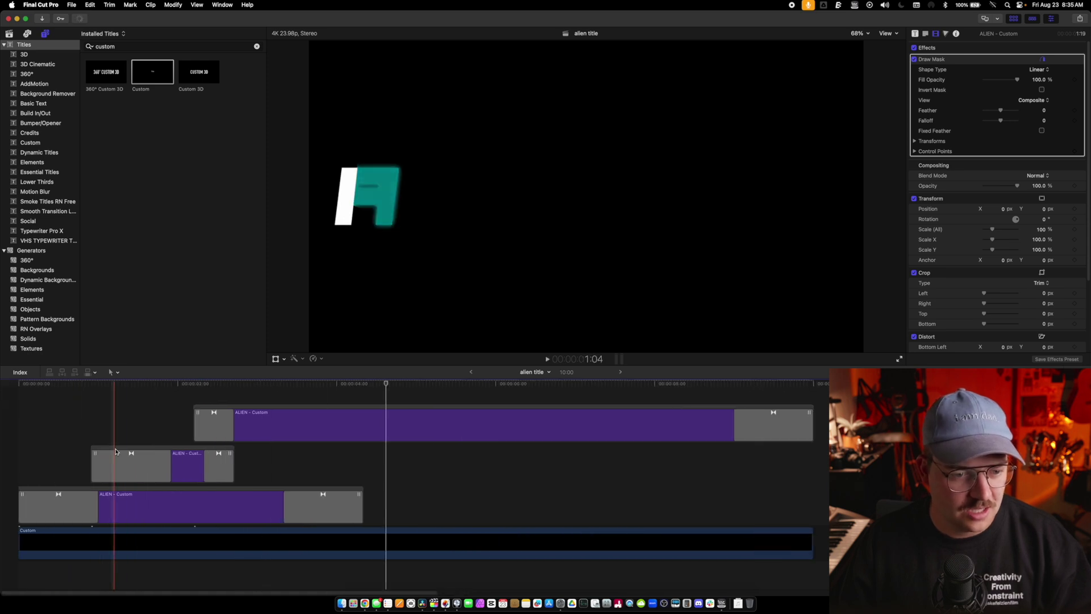
{"action": "left_click_drag", "start_coordinate": [171, 459], "coordinate": [112, 459]}
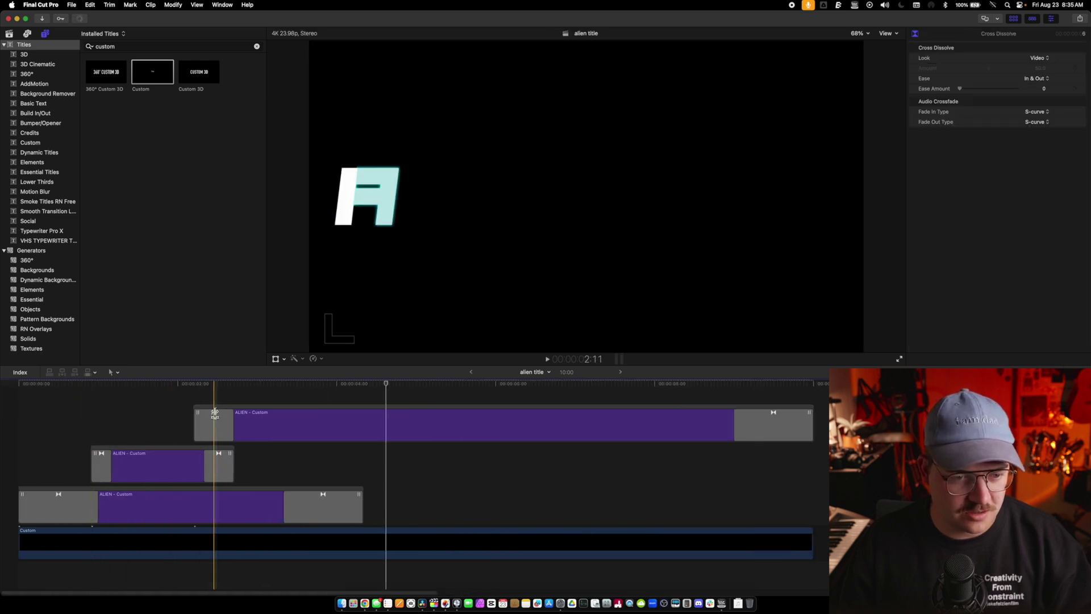
{"action": "left_click_drag", "start_coordinate": [214, 415], "coordinate": [131, 419]}
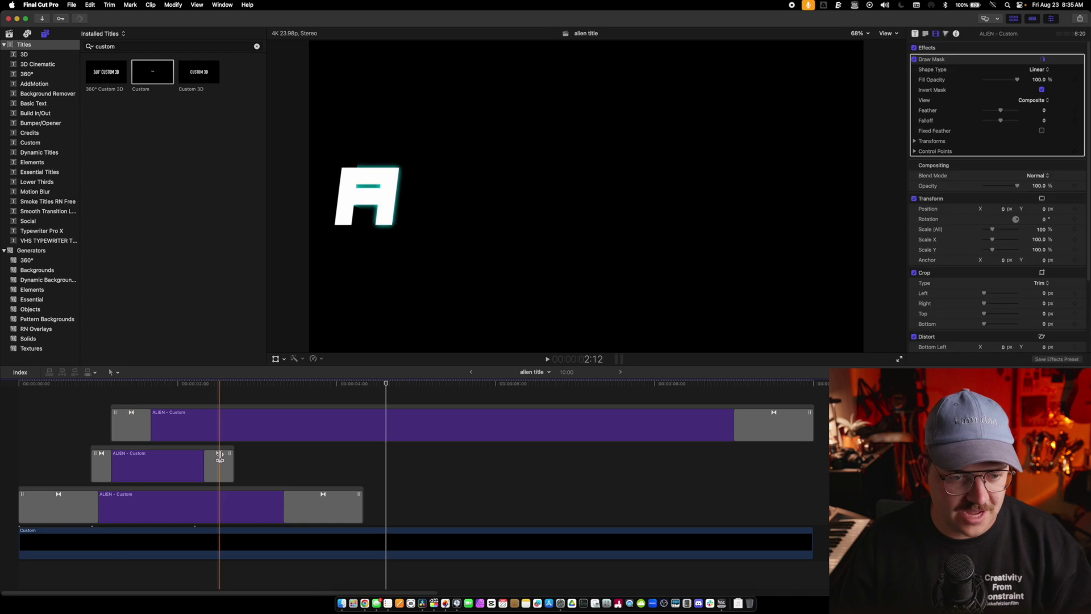
{"action": "left_click_drag", "start_coordinate": [219, 459], "coordinate": [161, 459]}
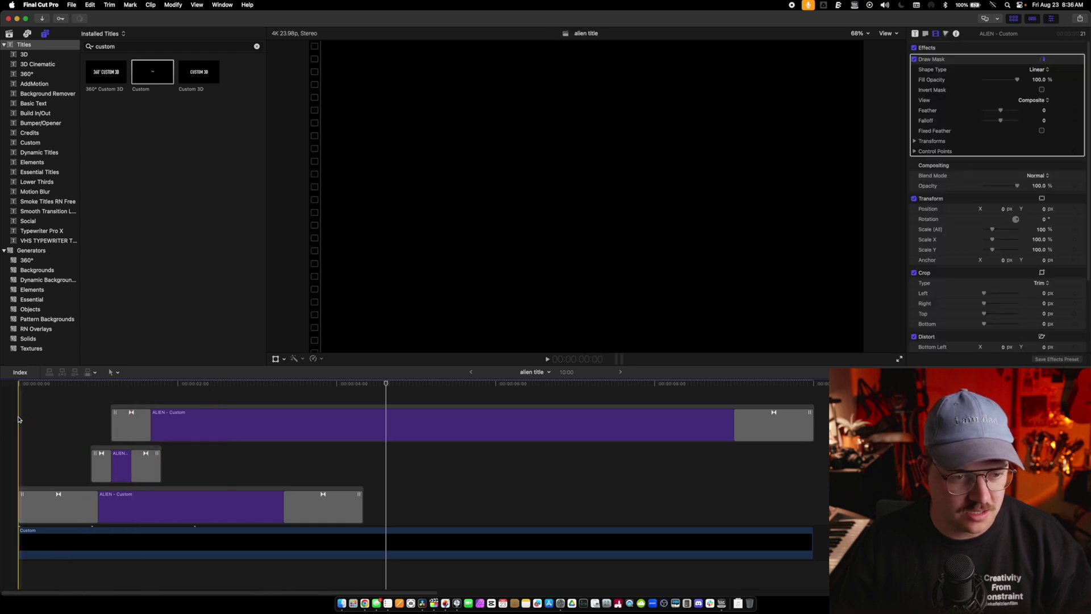
{"action": "key", "text": "space"}
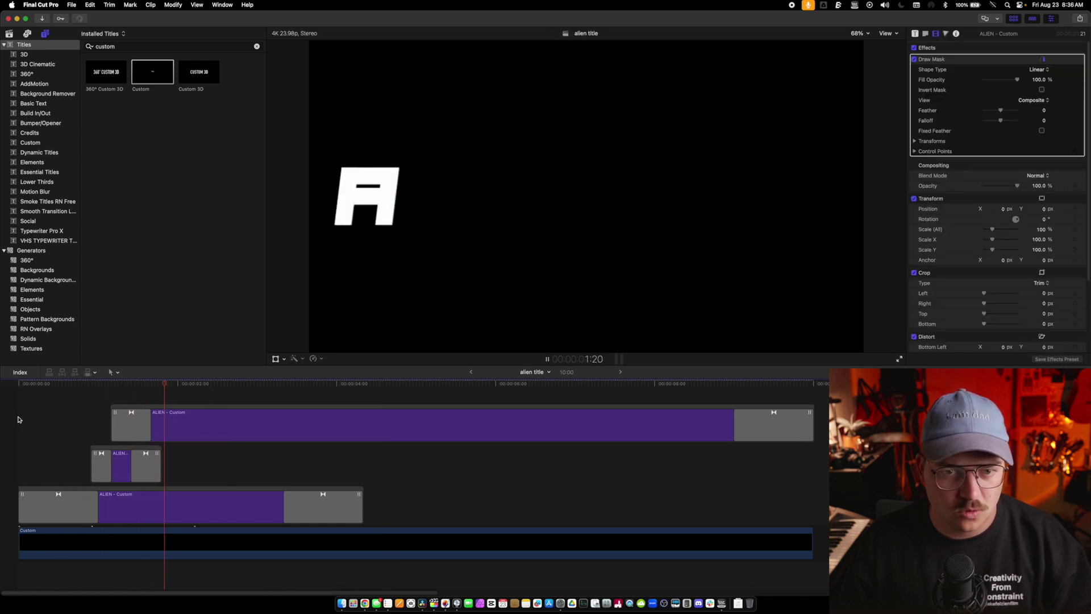
- Start the top piece later, extend the middle clip and its opening fade, then preview full screen
{"action": "left_click_drag", "start_coordinate": [160, 459], "coordinate": [181, 459]}
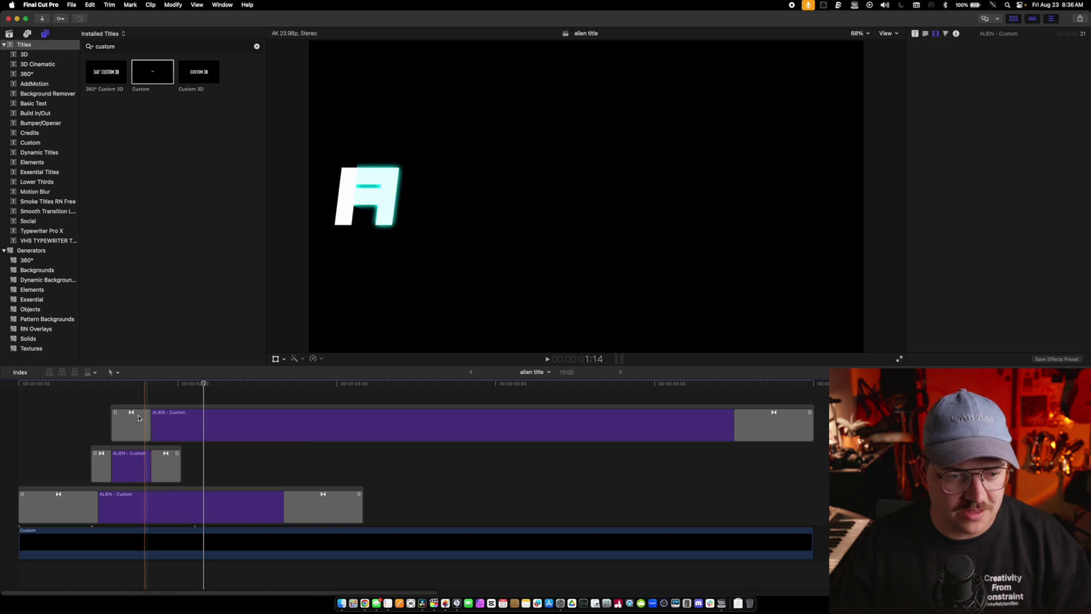
{"action": "left_click_drag", "start_coordinate": [131, 414], "coordinate": [161, 414]}
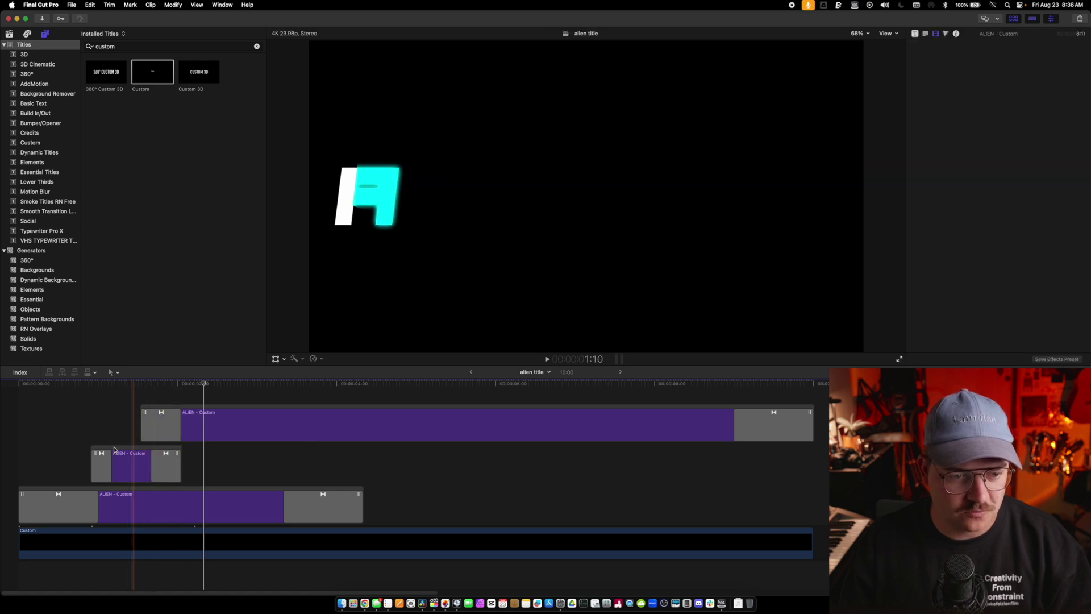
{"action": "left_click_drag", "start_coordinate": [109, 462], "coordinate": [151, 462]}
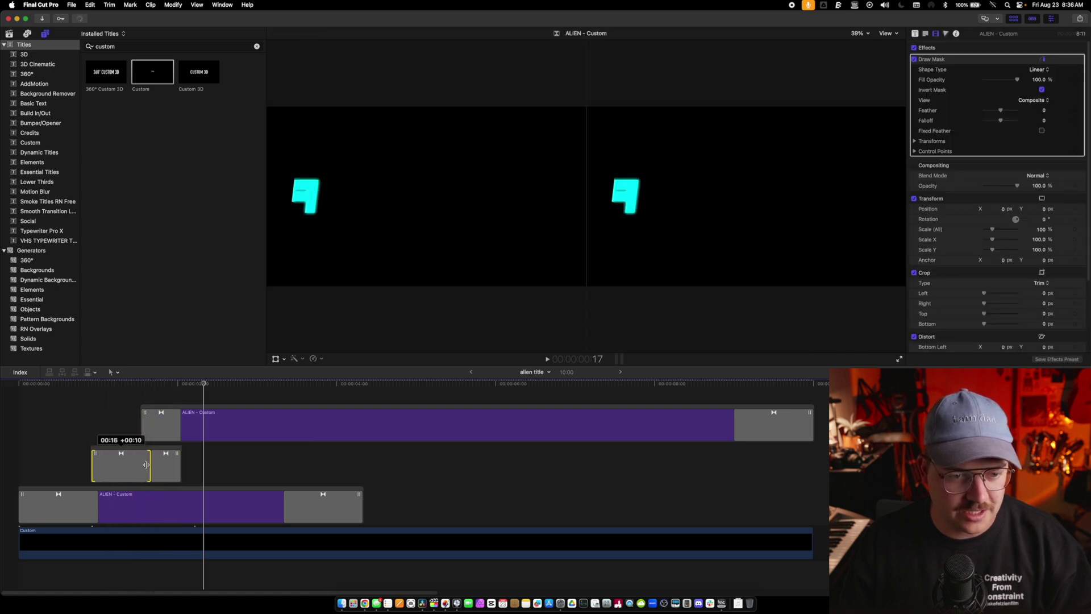
{"action": "key", "text": "space"}
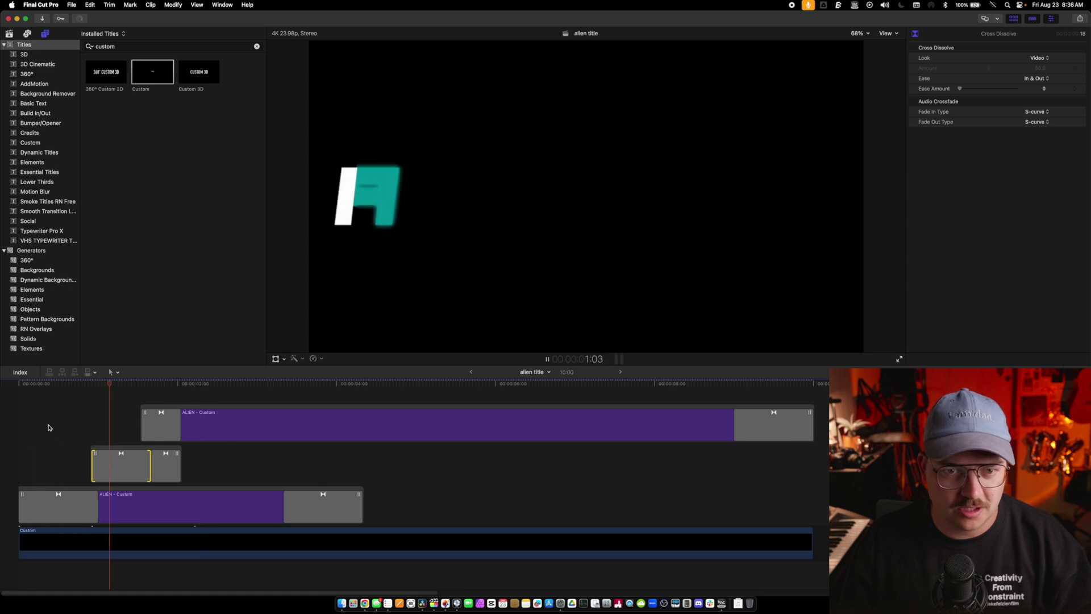
{"action": "key", "text": "Up"}
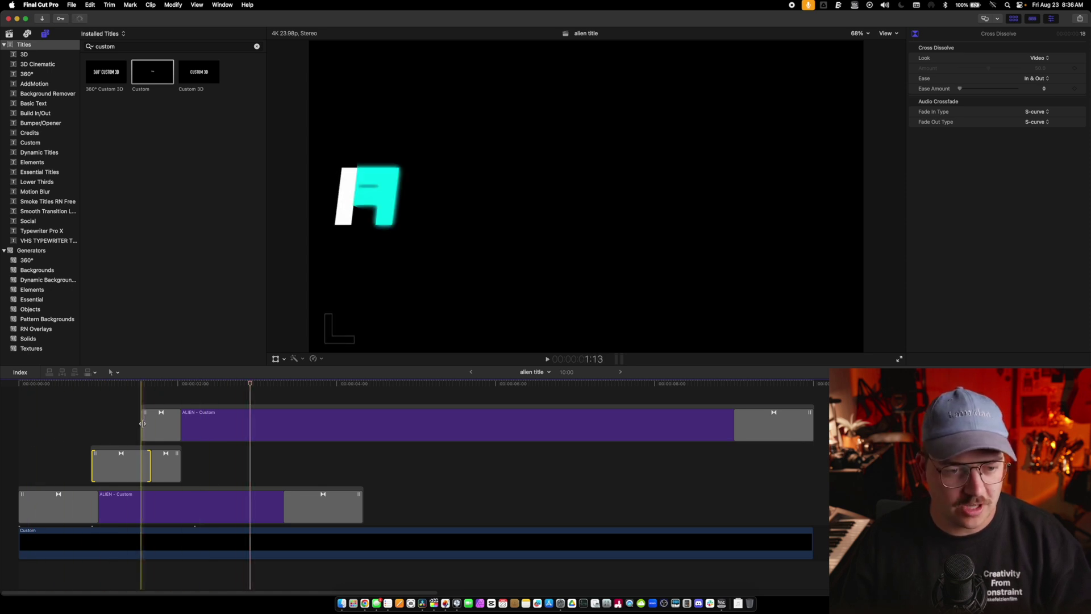
{"action": "key", "text": "shift+z"}
{"action": "key", "text": "Home"}
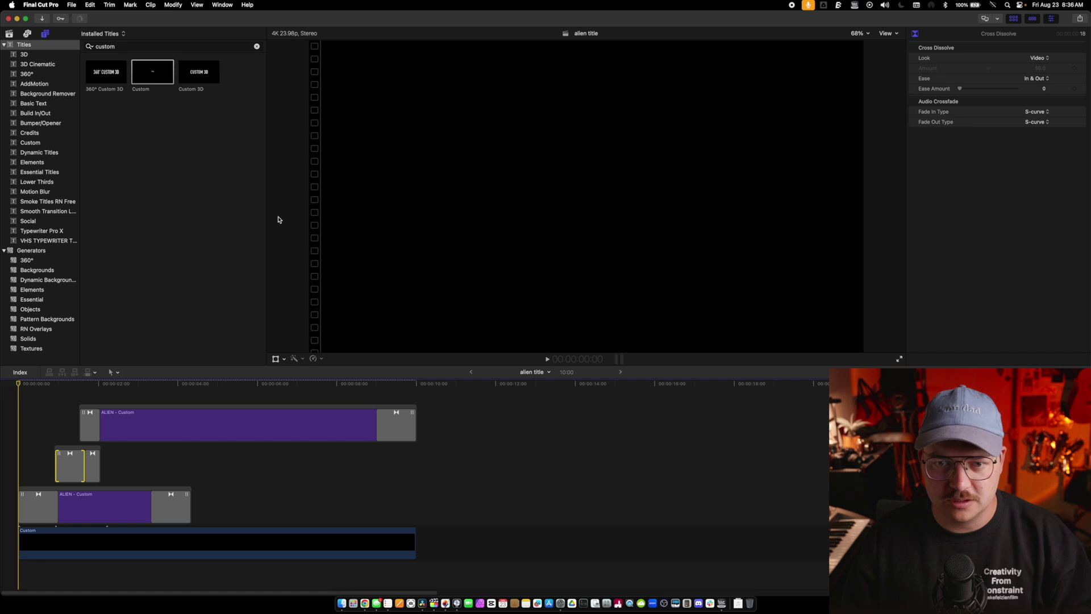
{"action": "key", "text": "super+shift+f"}
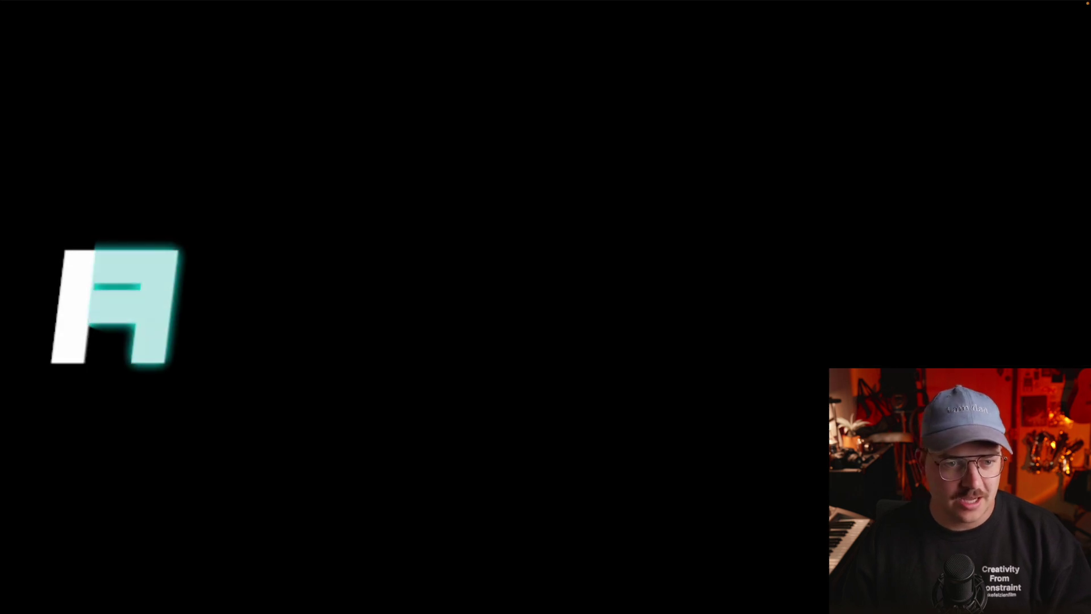
{"action": "key", "text": "Escape"}
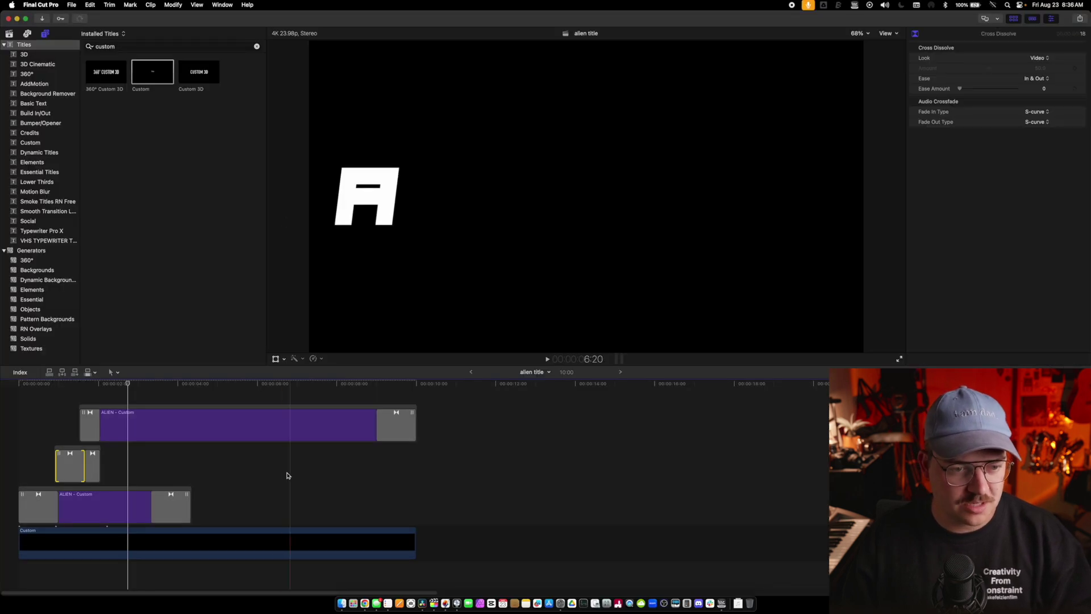
{"action": "key", "text": "super+equal"}
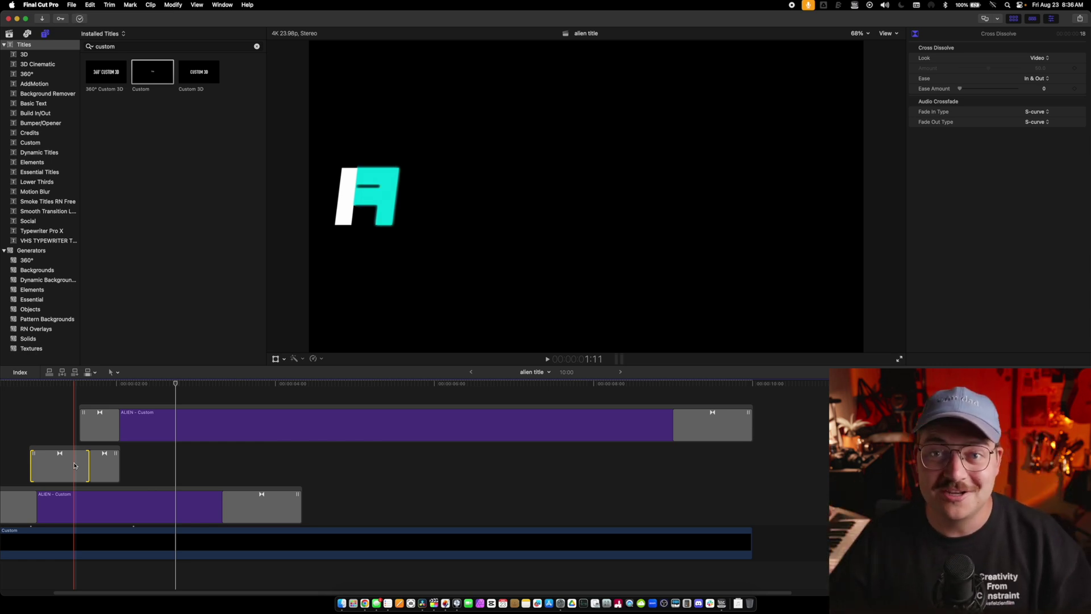
{"action": "scroll", "coordinate": [57, 432], "scroll_direction": "left", "scroll_amount": 5}
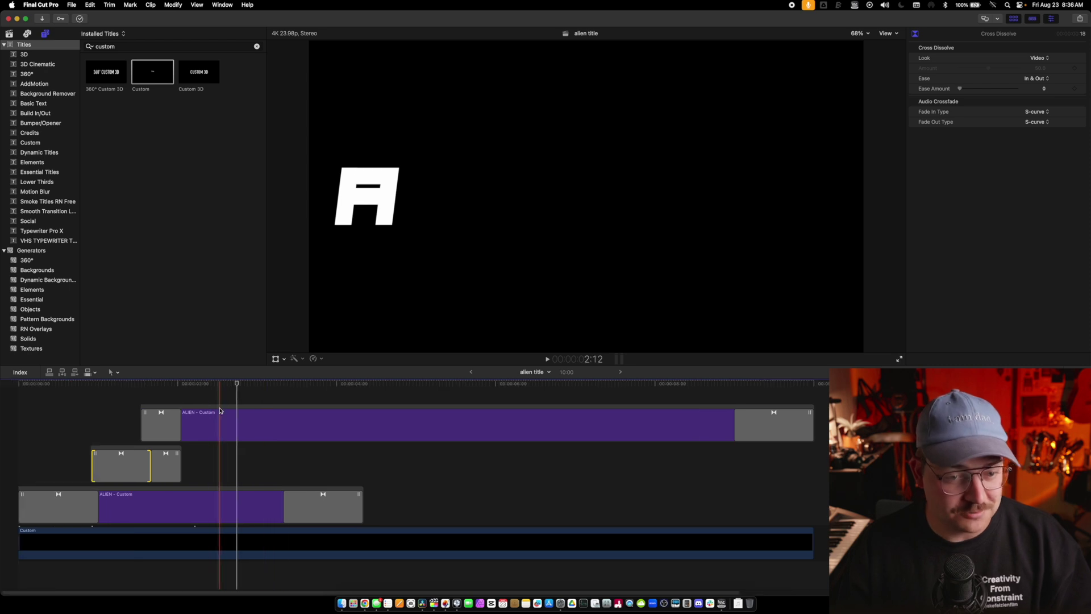
{"action": "key", "text": "space"}
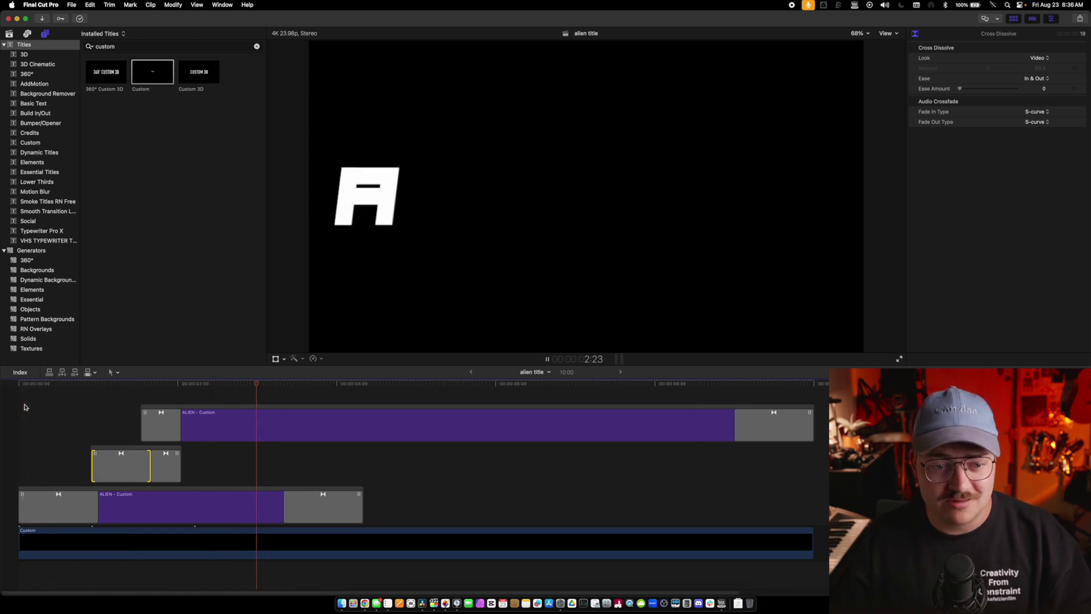
{"action": "key", "text": "space"}
{"action": "key", "text": "super+minus"}
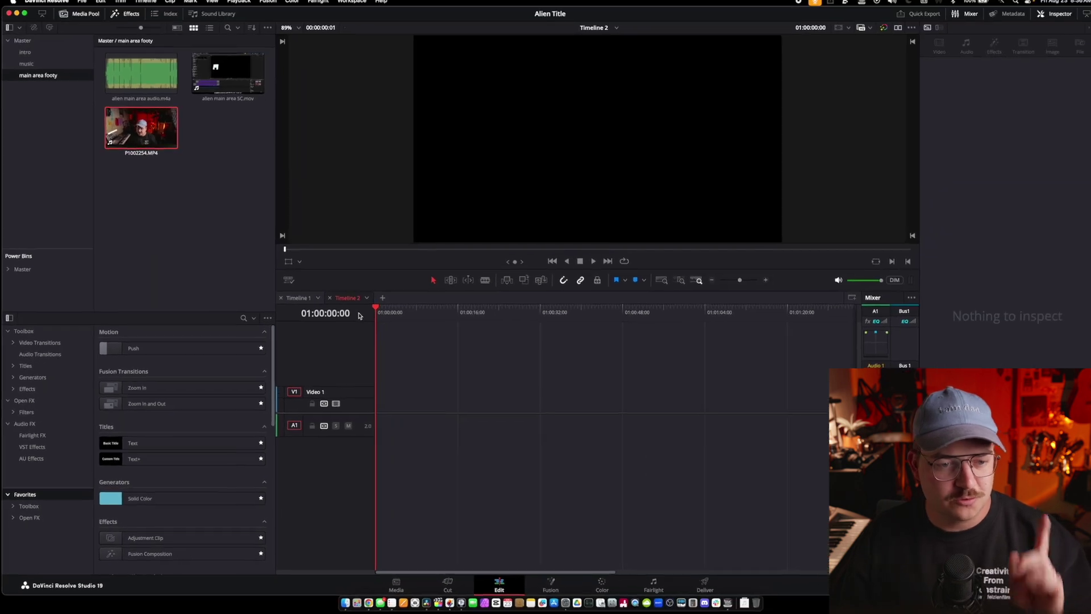
- Drag a Fusion Composition from the Effects library to the start of Video 1
{"action": "scroll", "coordinate": [199, 461], "scroll_direction": "down", "scroll_amount": 3}
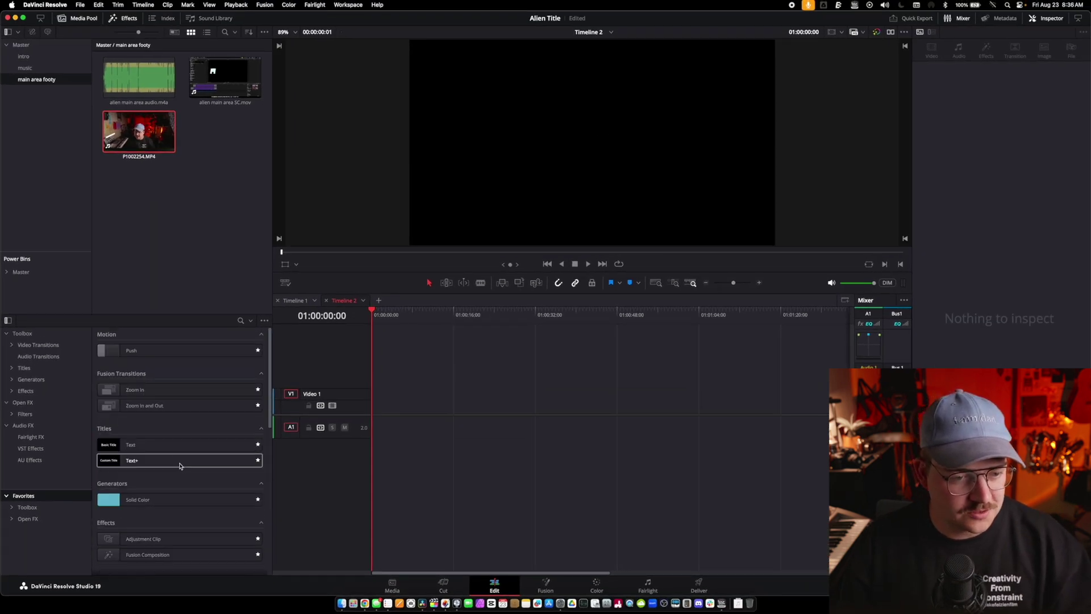
{"action": "left_click_drag", "start_coordinate": [148, 480], "coordinate": [381, 409]}
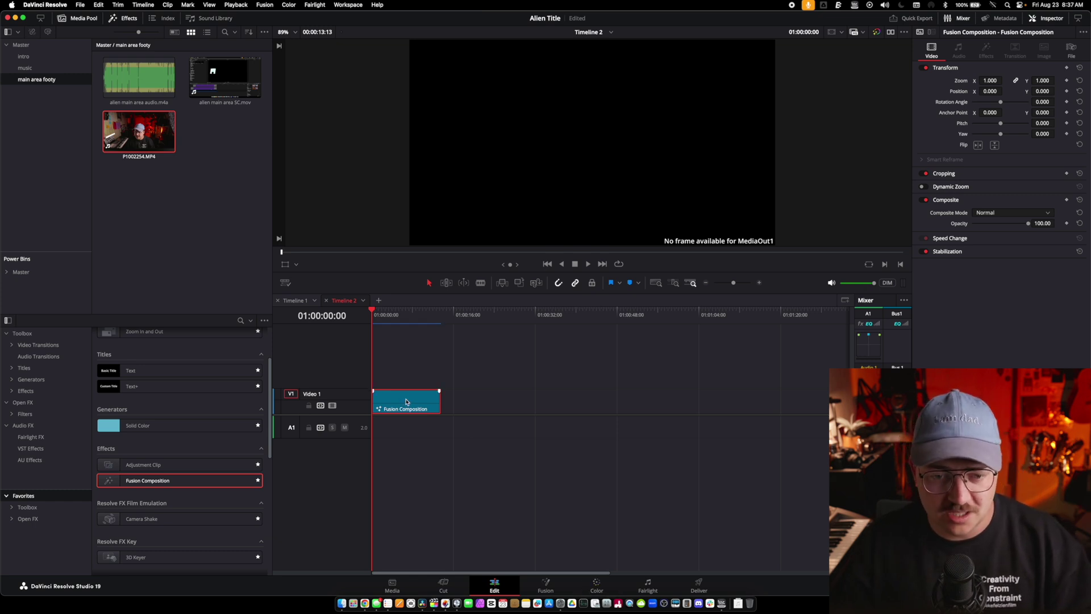
- On the Fusion page, add a Background node and wire Background1 into MediaOut1
{"action": "key", "text": "shift+5"}
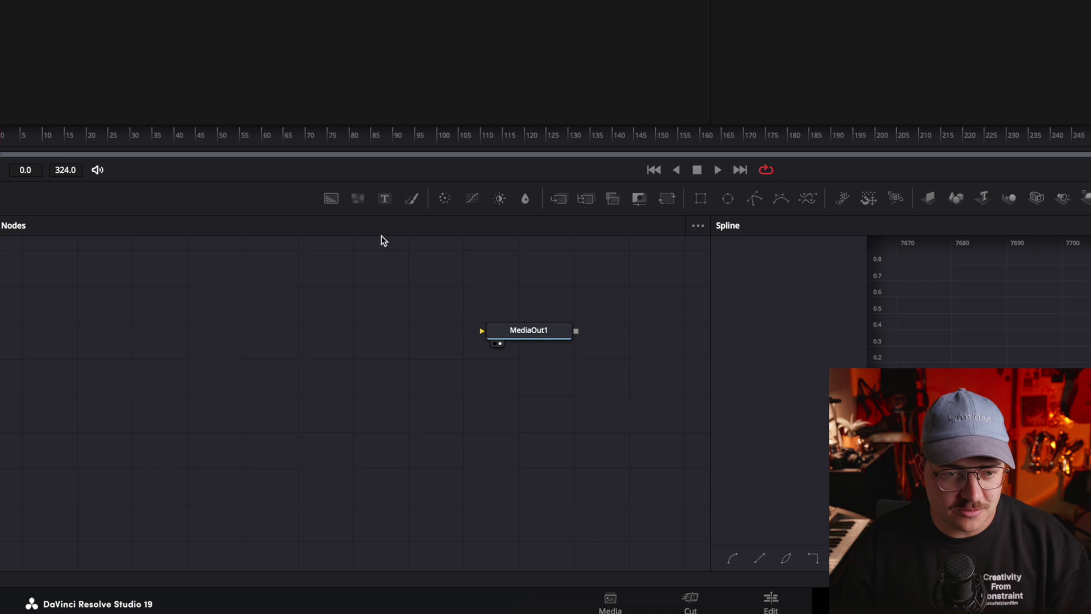
{"action": "left_click_drag", "start_coordinate": [305, 346], "coordinate": [326, 326]}
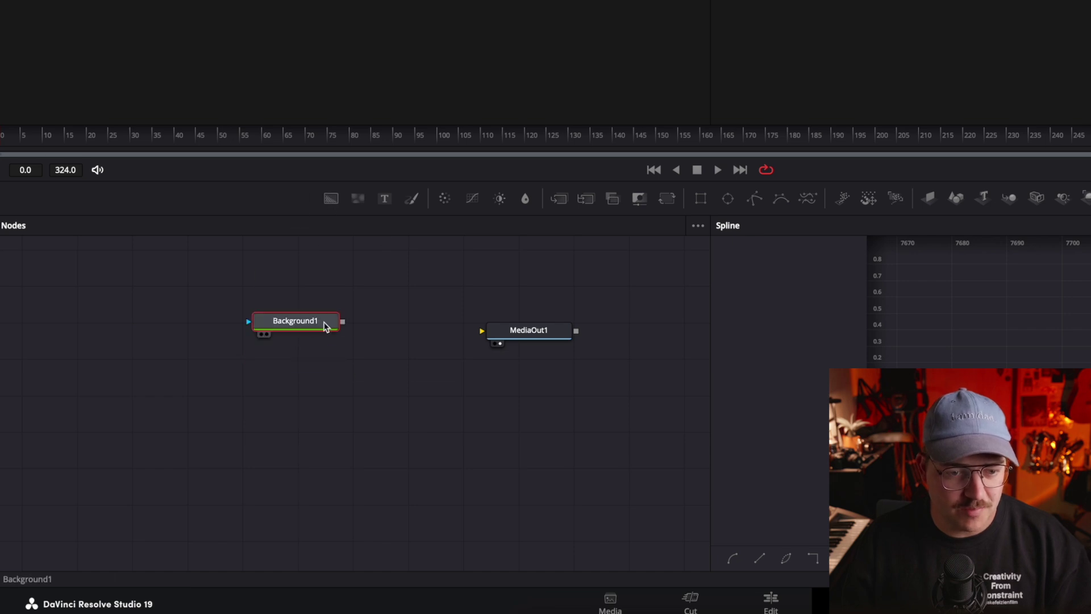
{"action": "left_click_drag", "start_coordinate": [466, 337], "coordinate": [585, 324]}
{"action": "left_click", "coordinate": [287, 328]}
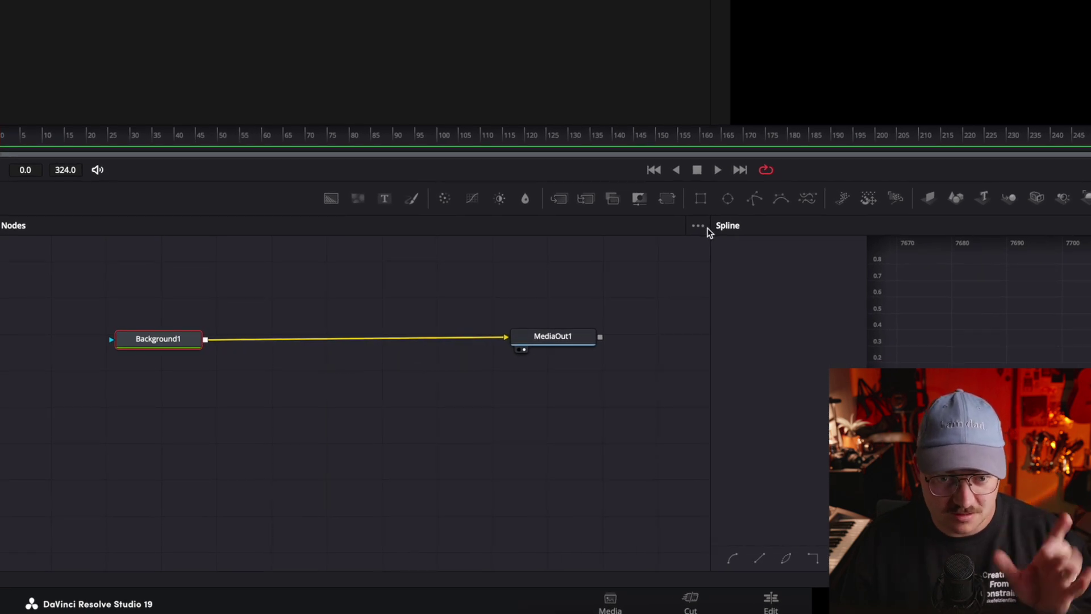
- Insert Merge1 between Background1 and MediaOut1, and connect a new Text1 node as its foreground
{"action": "left_click", "coordinate": [559, 198]}
{"action": "left_click_drag", "start_coordinate": [280, 345], "coordinate": [332, 346]}
{"action": "mouse_move", "coordinate": [333, 345]}
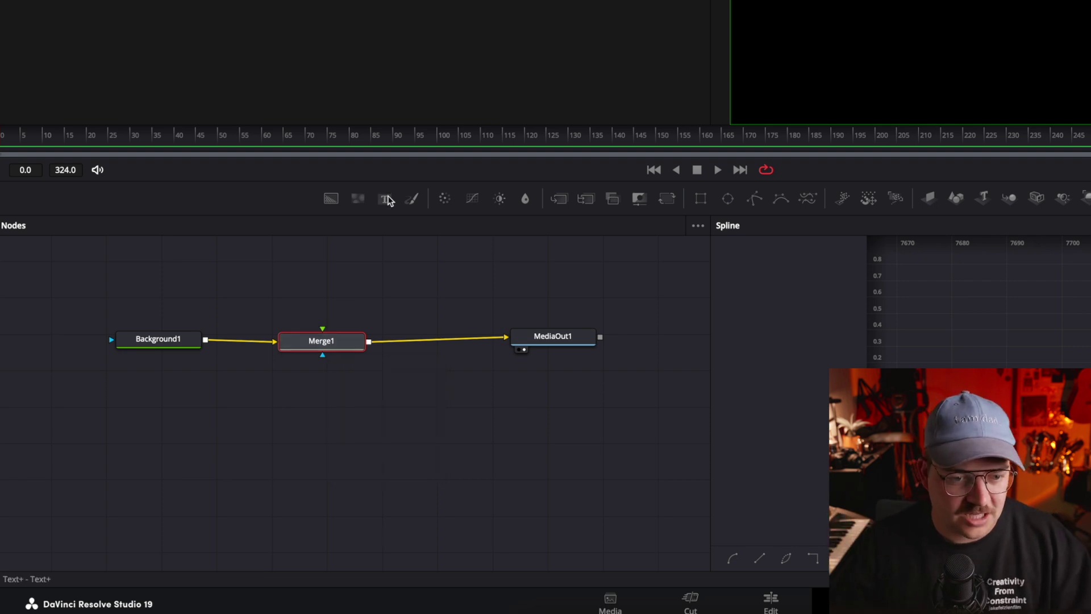
{"action": "left_click_drag", "start_coordinate": [387, 200], "coordinate": [318, 270]}
{"action": "left_click_drag", "start_coordinate": [370, 312], "coordinate": [347, 342]}
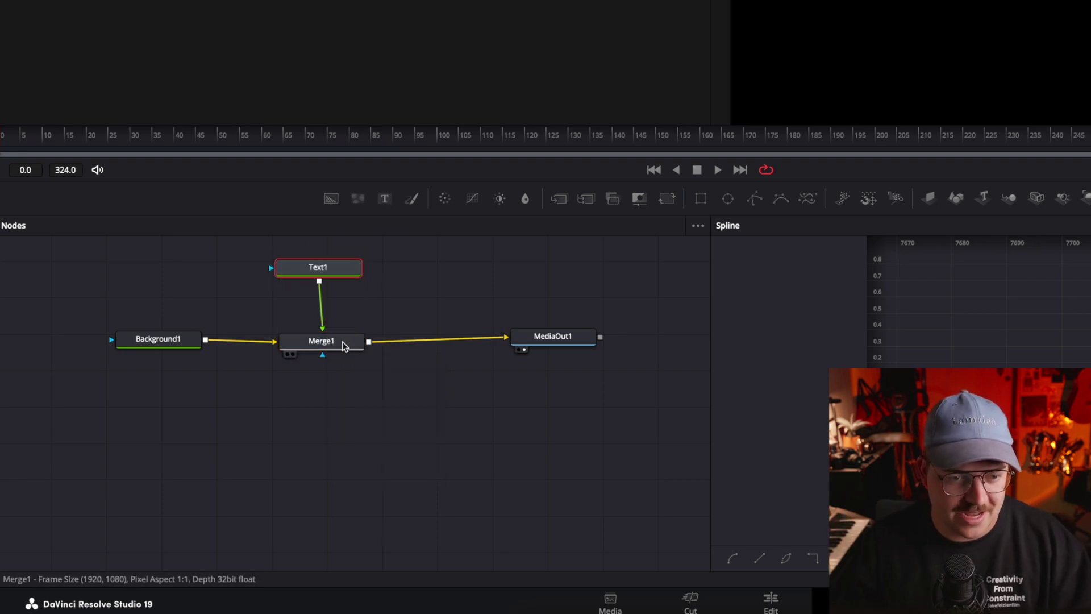
{"action": "left_click_drag", "start_coordinate": [324, 269], "coordinate": [333, 276]}
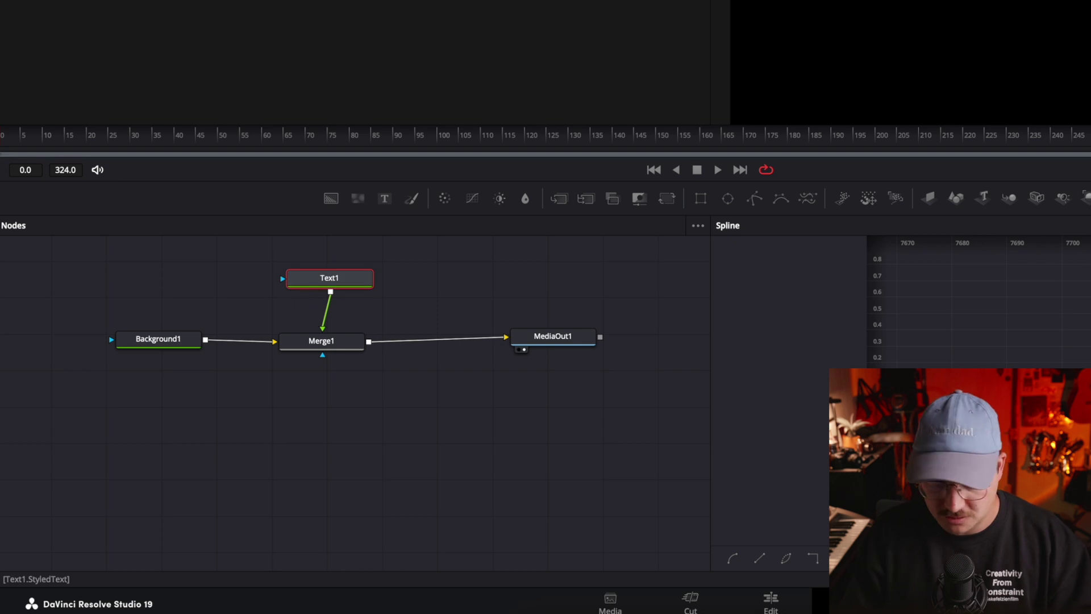
- Set Text1 to ALIEN in Play Pretend at size 0.2008, tracking 1.512, then tidy the nodes
{"action": "left_click", "coordinate": [845, 187]}
{"action": "type", "text": "ALIEN"}
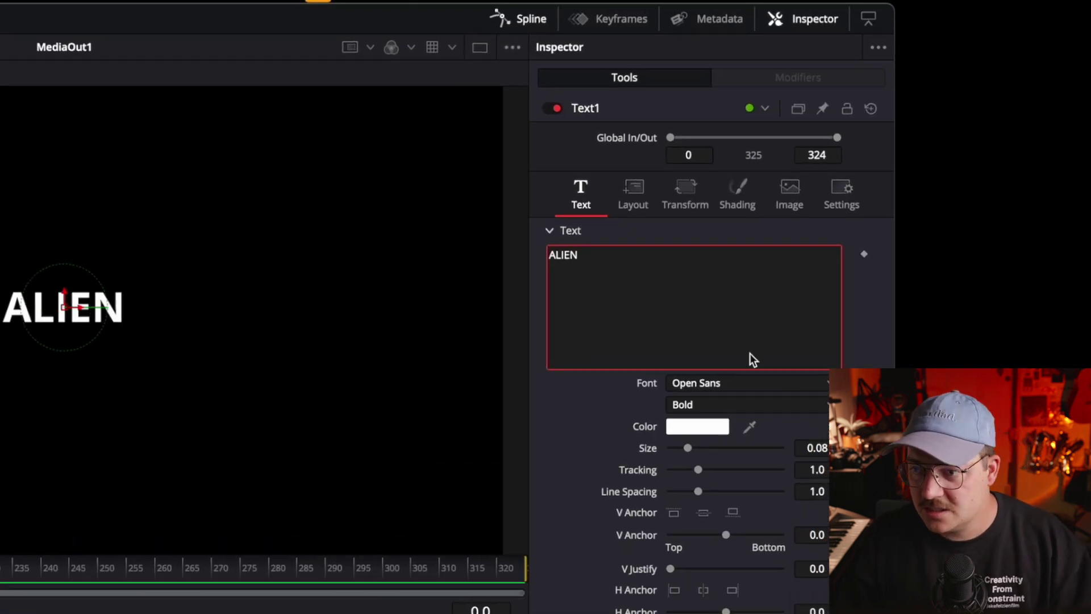
{"action": "left_click", "coordinate": [798, 382]}
{"action": "scroll", "coordinate": [799, 382], "scroll_direction": "down", "scroll_amount": 5}
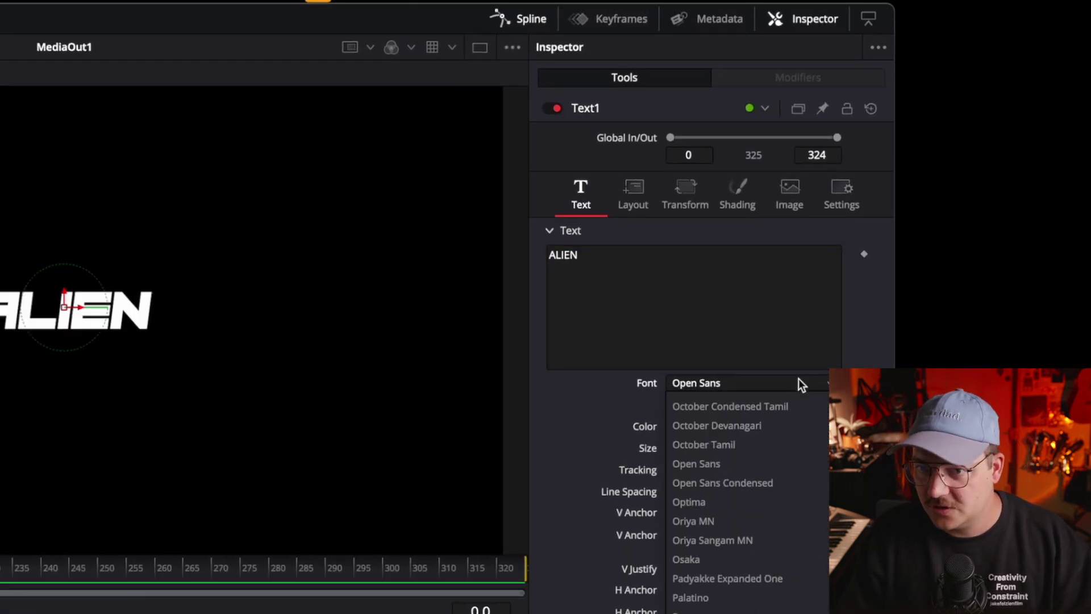
{"action": "key", "text": "Return"}
{"action": "left_click_drag", "start_coordinate": [685, 447], "coordinate": [737, 454]}
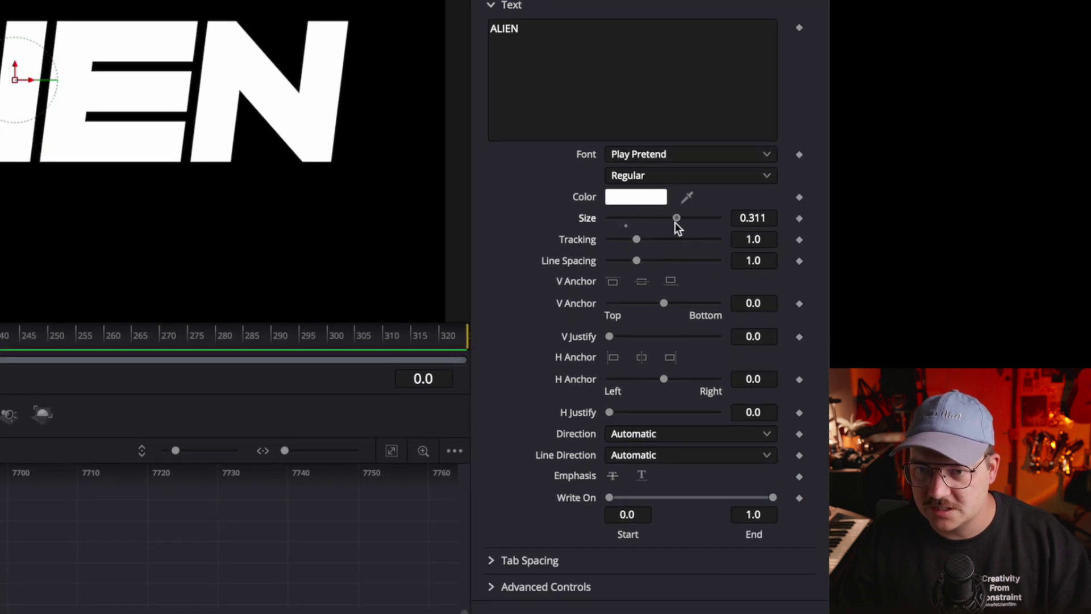
{"action": "left_click_drag", "start_coordinate": [674, 223], "coordinate": [649, 241]}
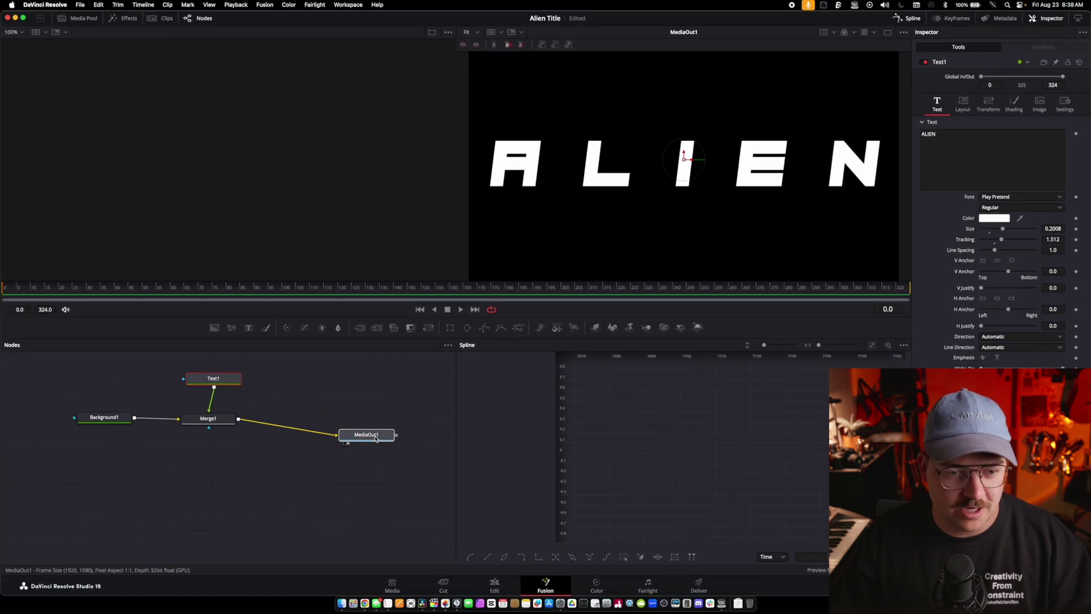
{"action": "left_click_drag", "start_coordinate": [208, 418], "coordinate": [206, 444]}
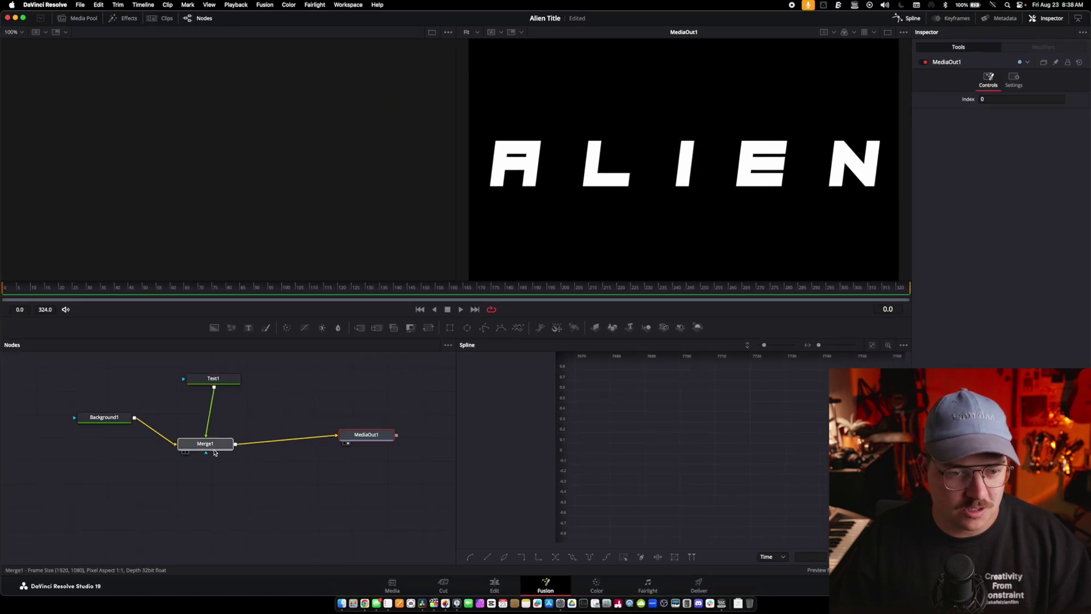
{"action": "left_click_drag", "start_coordinate": [104, 417], "coordinate": [89, 442]}
- Add an inverted, closed Polygon mask to Text1 leaving a thin sliver of the A
{"action": "left_click", "coordinate": [195, 390]}
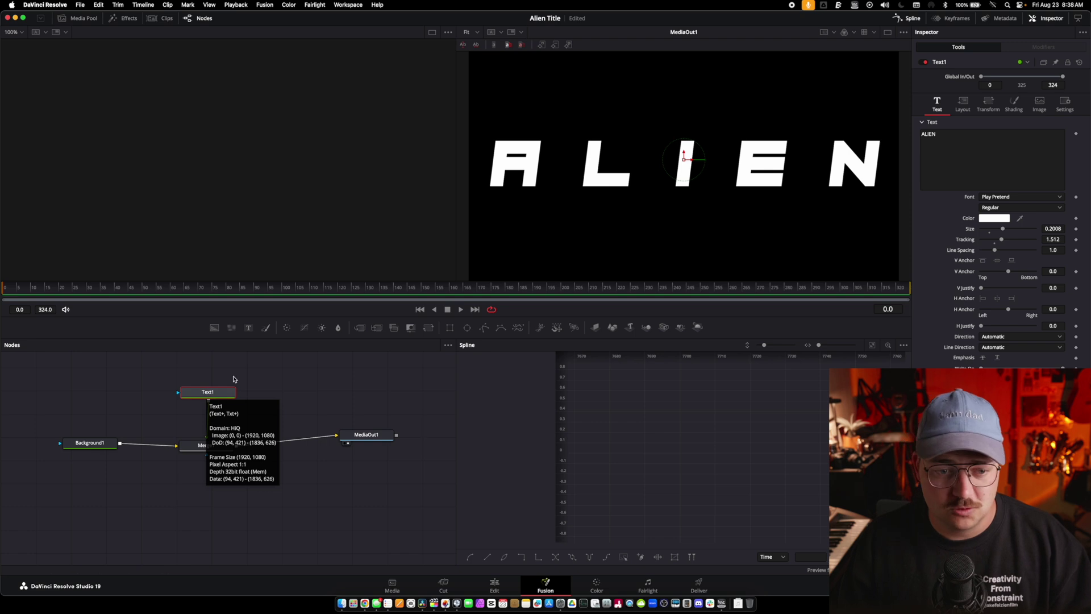
{"action": "left_click_drag", "start_coordinate": [224, 394], "coordinate": [217, 399]}
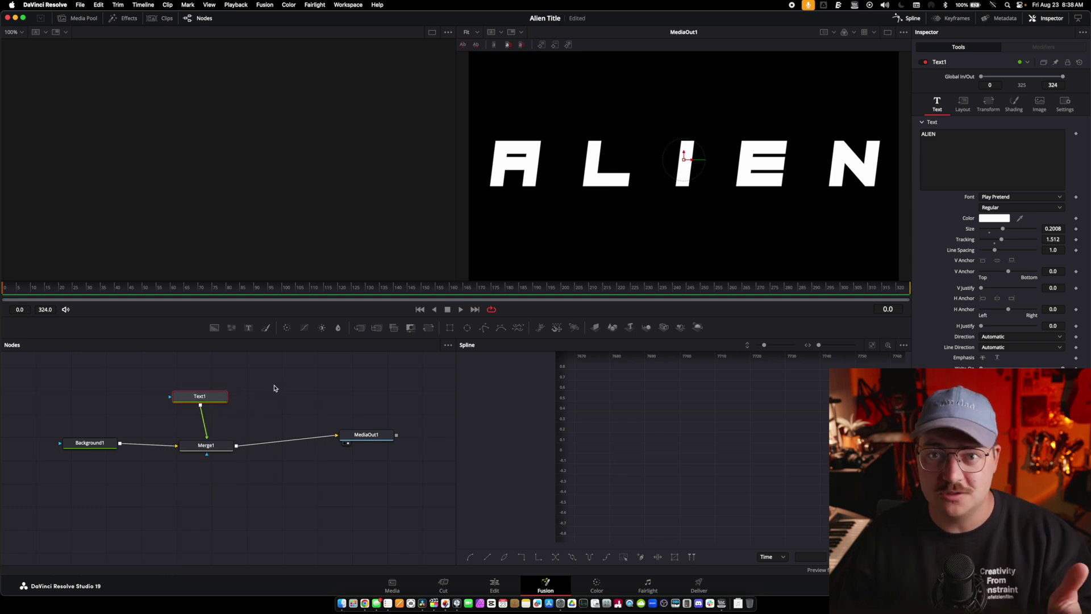
{"action": "left_click", "coordinate": [484, 332]}
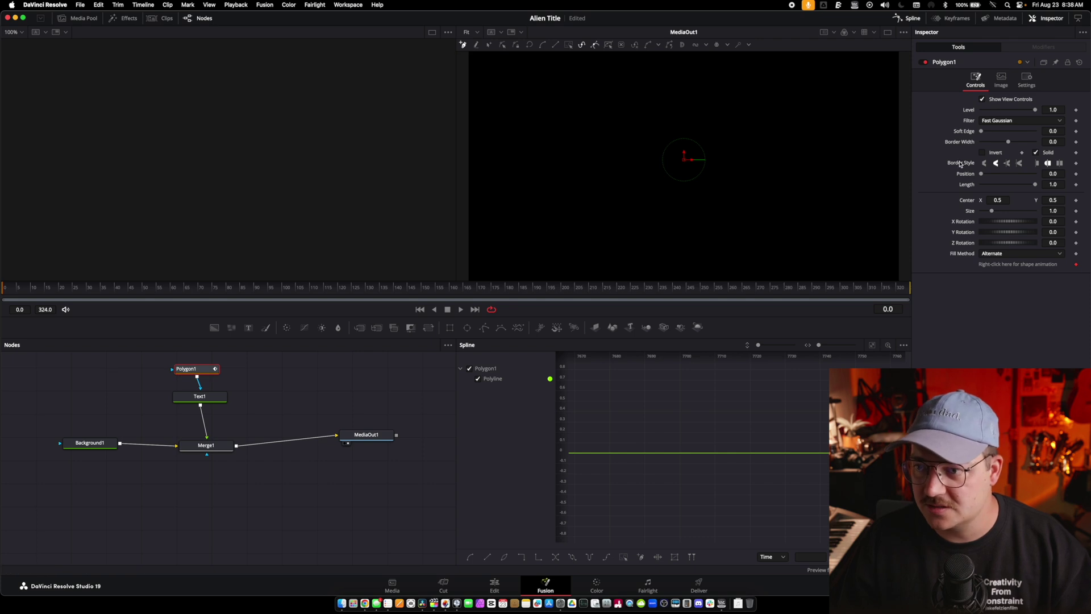
{"action": "left_click", "coordinate": [982, 153]}
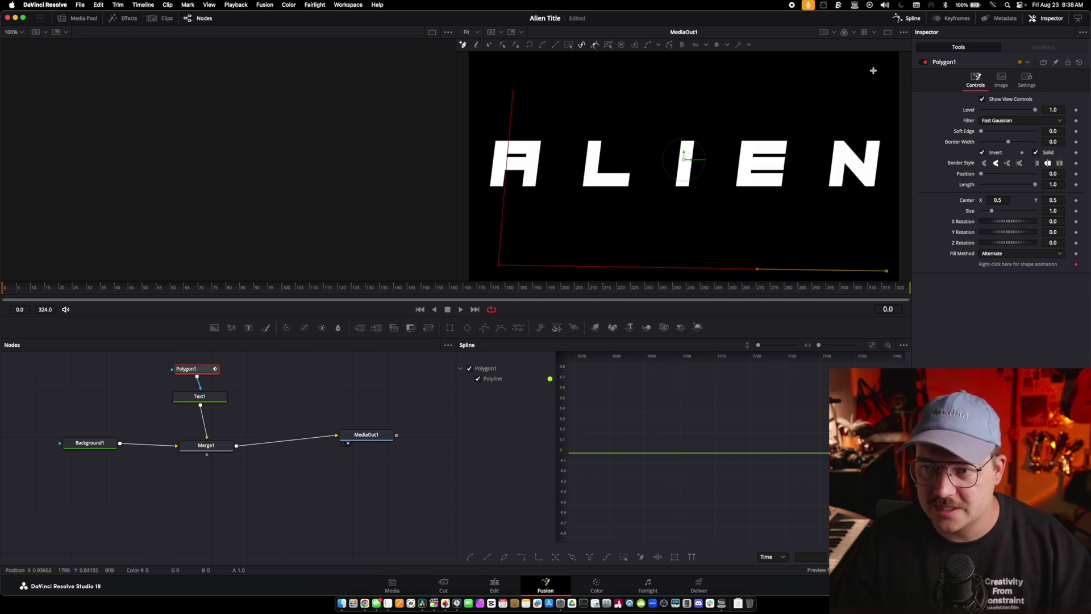
{"action": "left_click", "coordinate": [513, 91]}
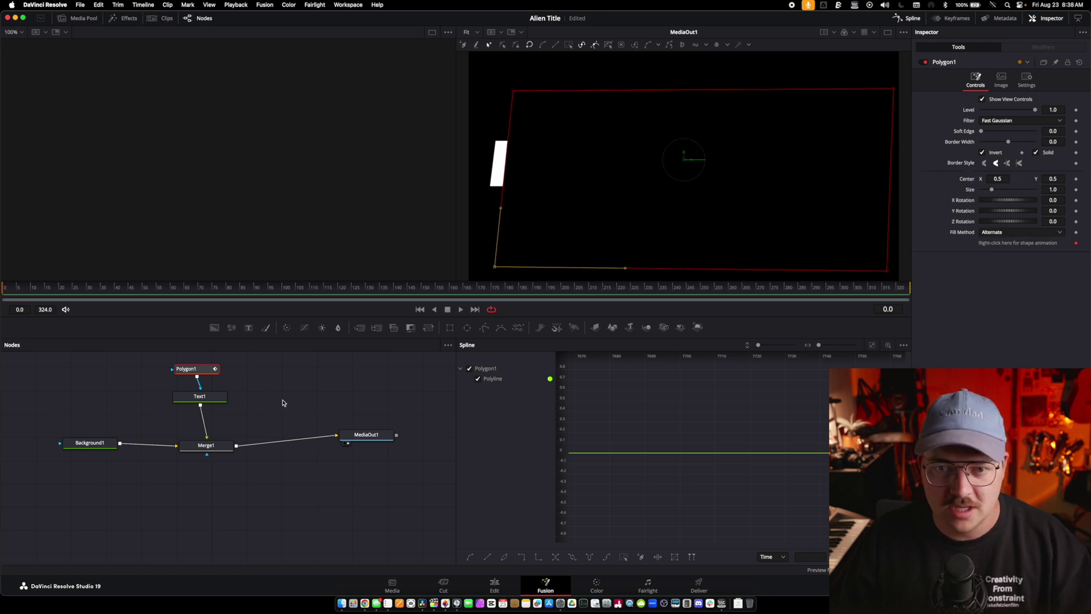
{"action": "left_click_drag", "start_coordinate": [266, 358], "coordinate": [207, 459]}
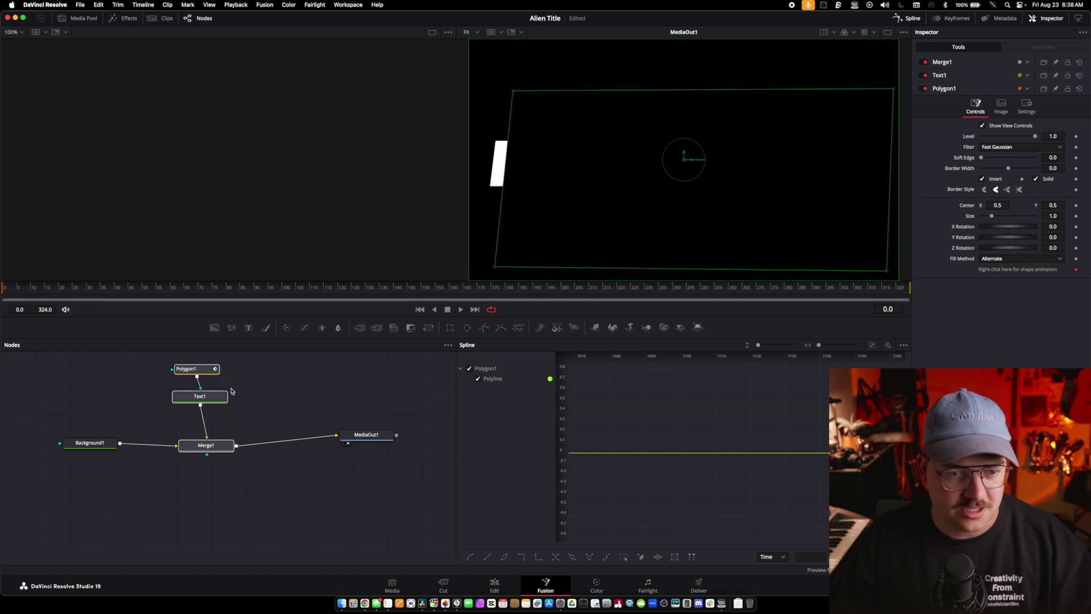
- Copy and paste Polygon1, Text1 and Merge1, chaining Merge1 into Merge1_1 and on to MediaOut1
{"action": "left_click_drag", "start_coordinate": [360, 437], "coordinate": [395, 448]}
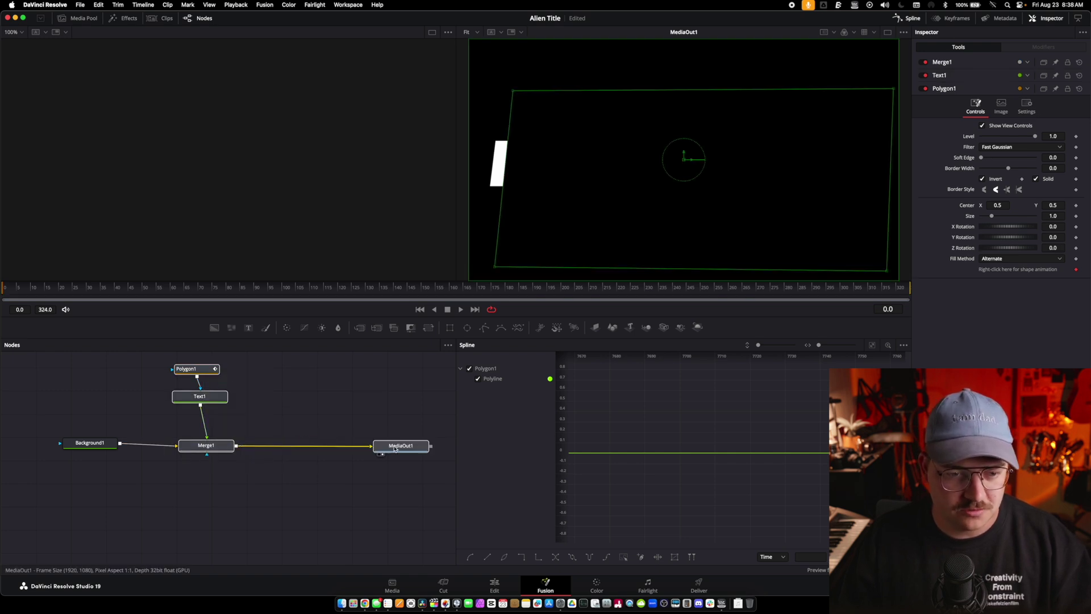
{"action": "left_click_drag", "start_coordinate": [244, 365], "coordinate": [172, 453]}
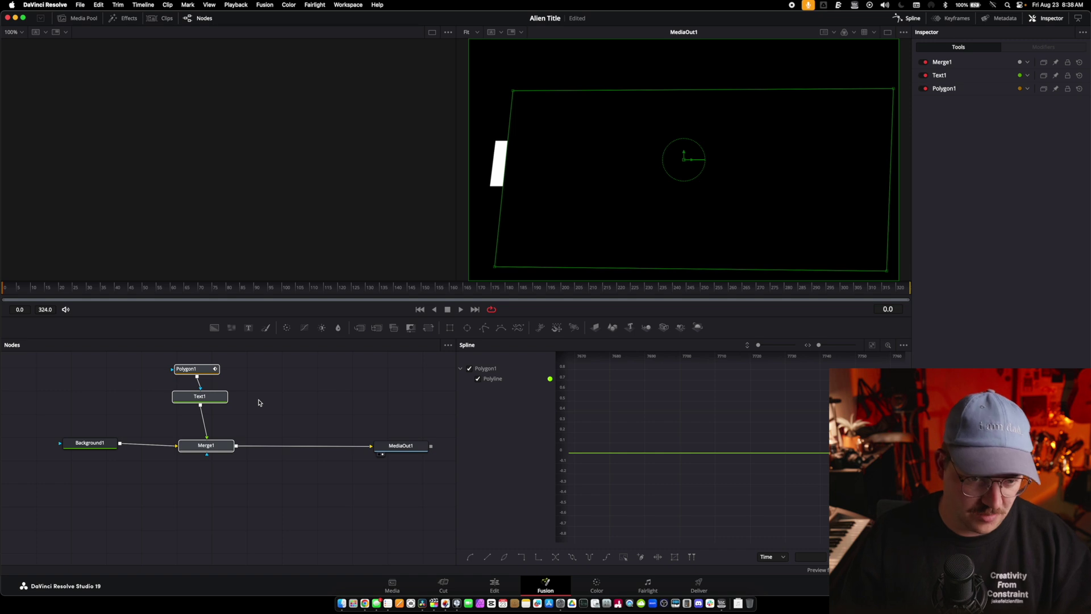
{"action": "key", "text": "super+c"}
{"action": "key", "text": "super+v"}
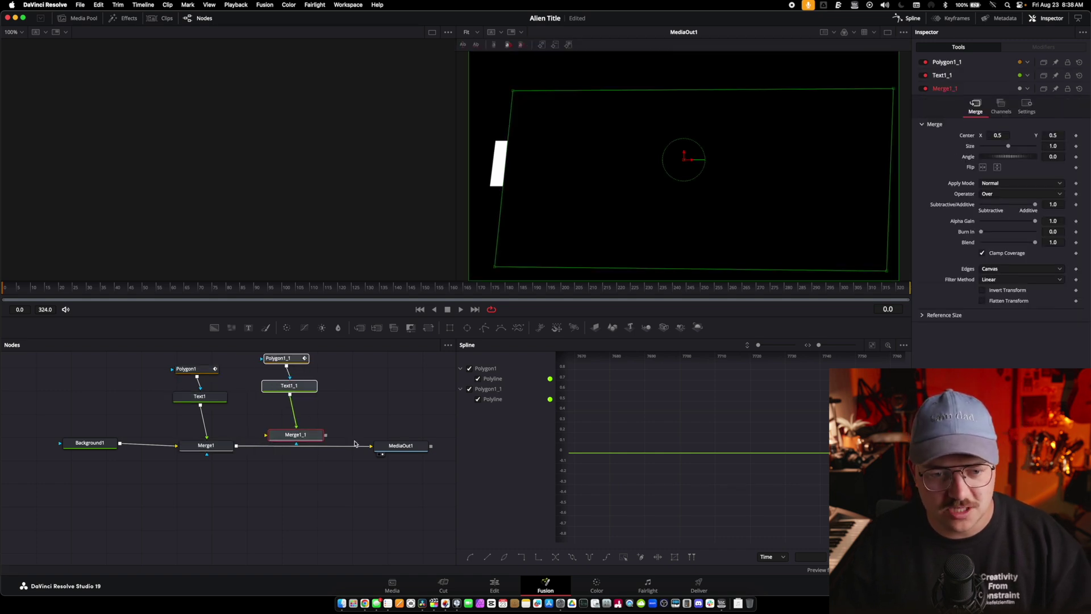
{"action": "left_click_drag", "start_coordinate": [254, 473], "coordinate": [374, 449]}
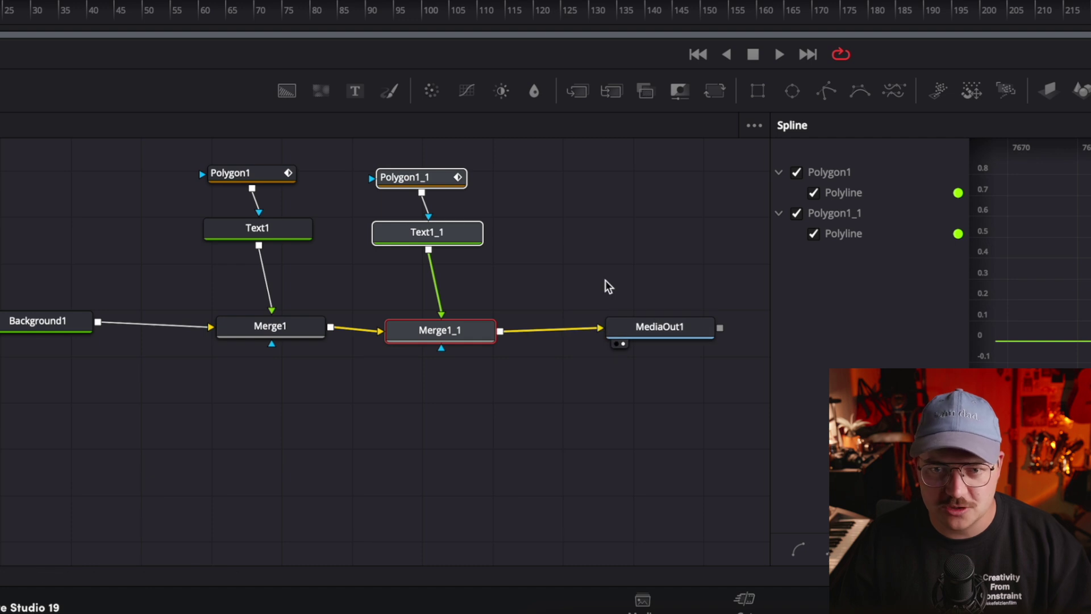
{"action": "left_click_drag", "start_coordinate": [480, 222], "coordinate": [497, 213]}
{"action": "left_click", "coordinate": [555, 210]}
- Uninvert Polygon1_1 and pull its right points left so only the A shows
{"action": "left_click", "coordinate": [443, 166]}
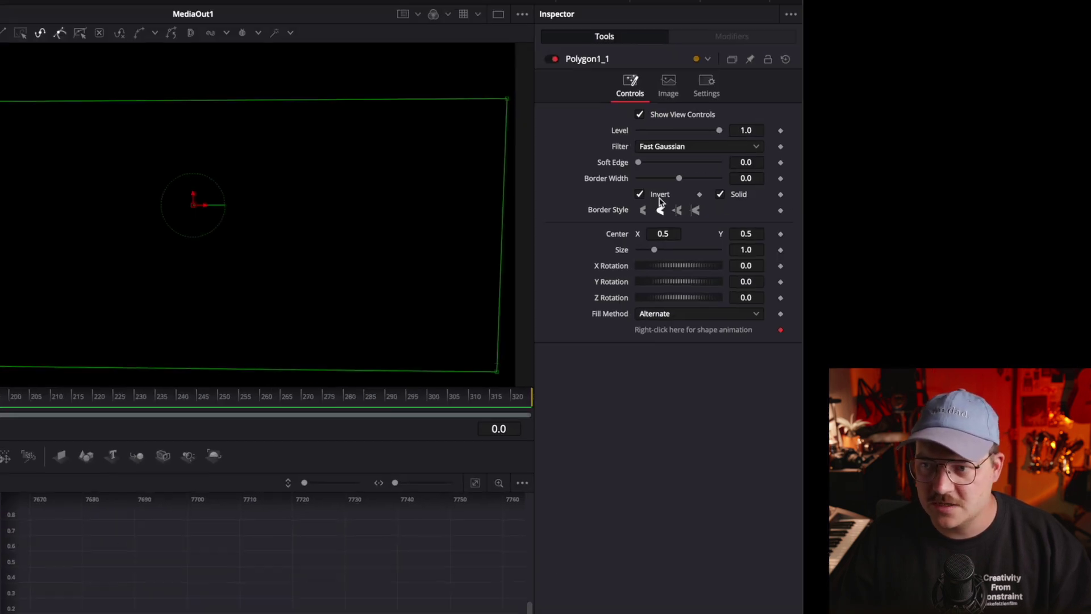
{"action": "left_click", "coordinate": [659, 196]}
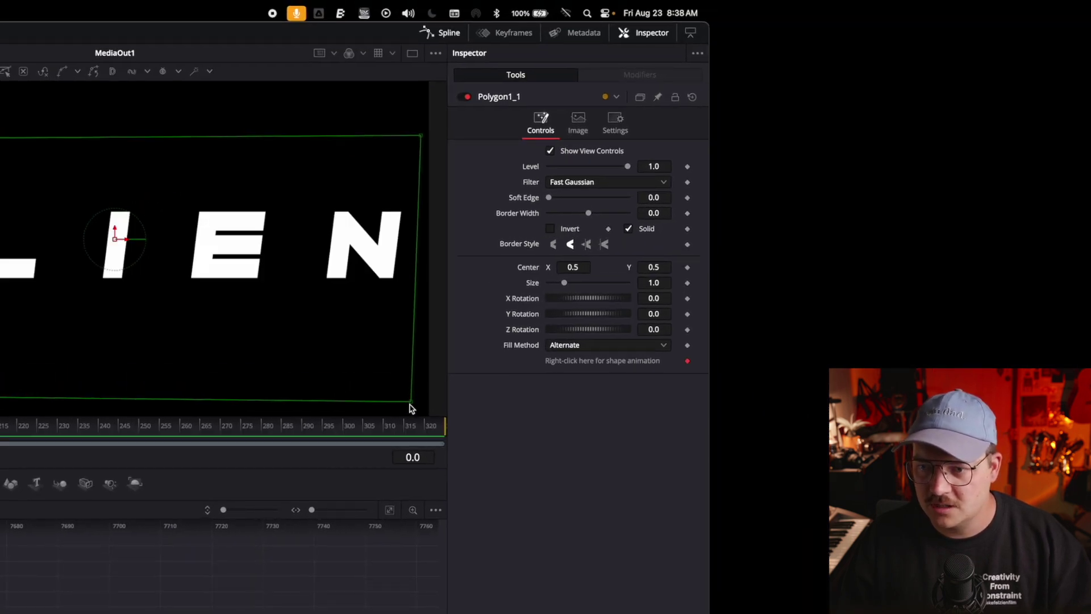
{"action": "left_click_drag", "start_coordinate": [402, 405], "coordinate": [0, 386]}
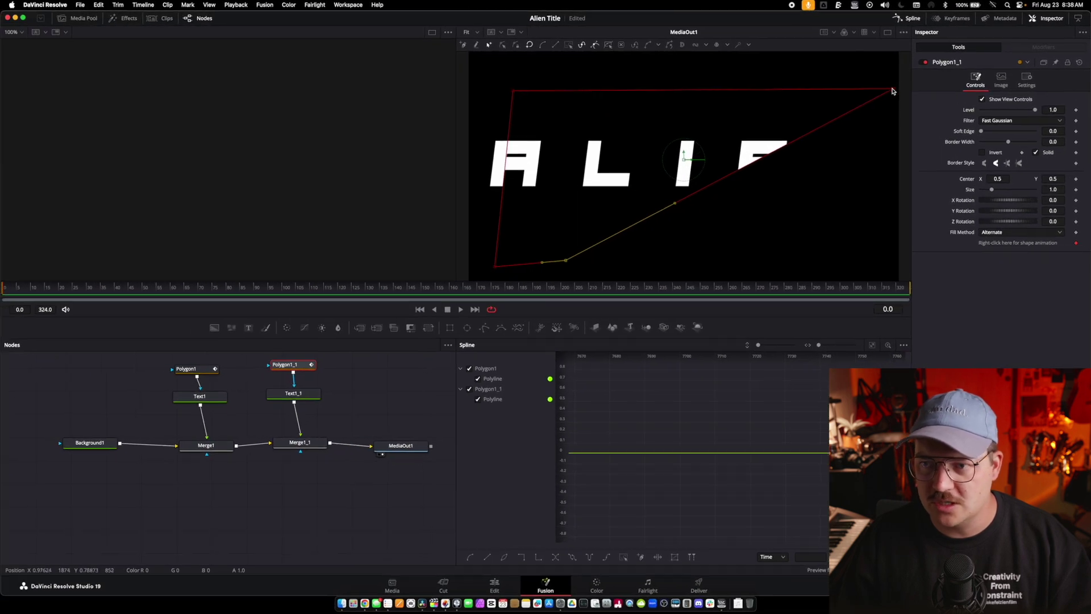
{"action": "left_click_drag", "start_coordinate": [420, 138], "coordinate": [269, 132]}
{"action": "left_click_drag", "start_coordinate": [634, 96], "coordinate": [566, 104]}
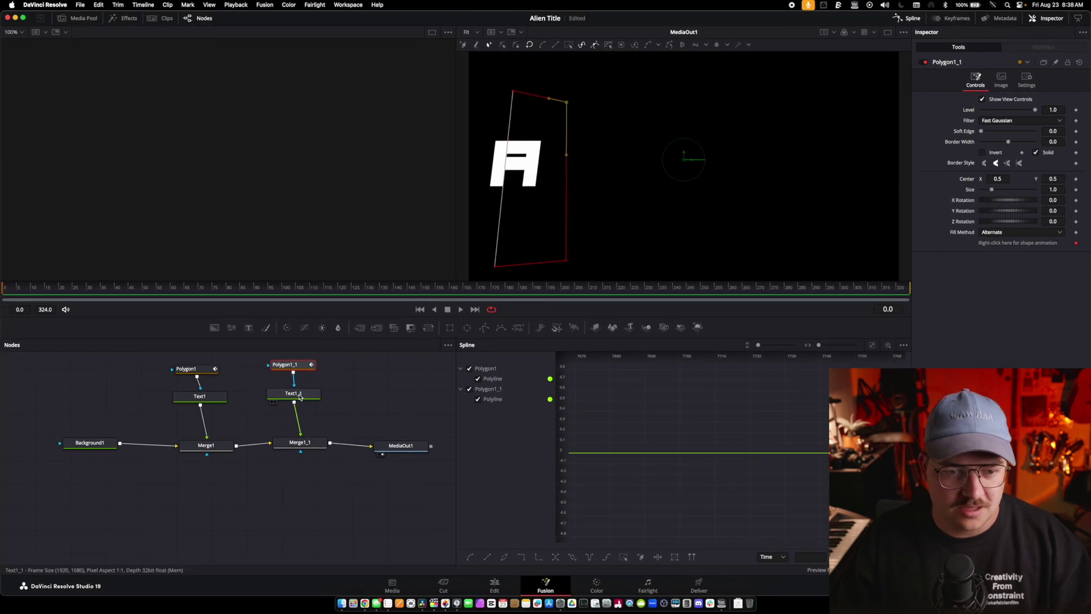
{"action": "left_click_drag", "start_coordinate": [299, 397], "coordinate": [294, 406]}
- Set Text1_1's colour to turquoise and line it up above its merge
{"action": "left_click", "coordinate": [983, 219]}
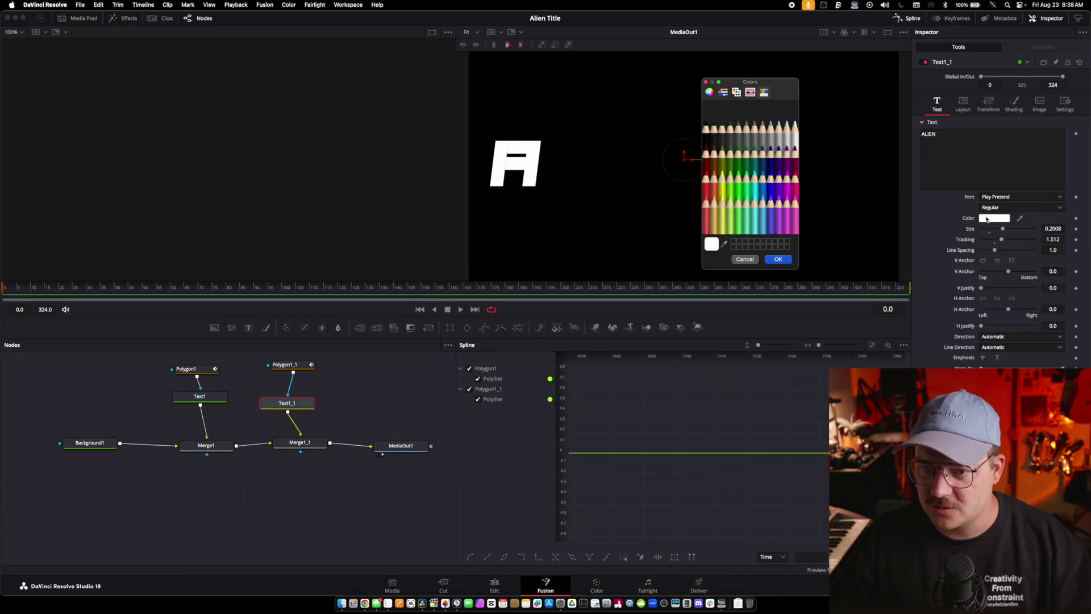
{"action": "left_click", "coordinate": [757, 184]}
{"action": "left_click", "coordinate": [776, 259]}
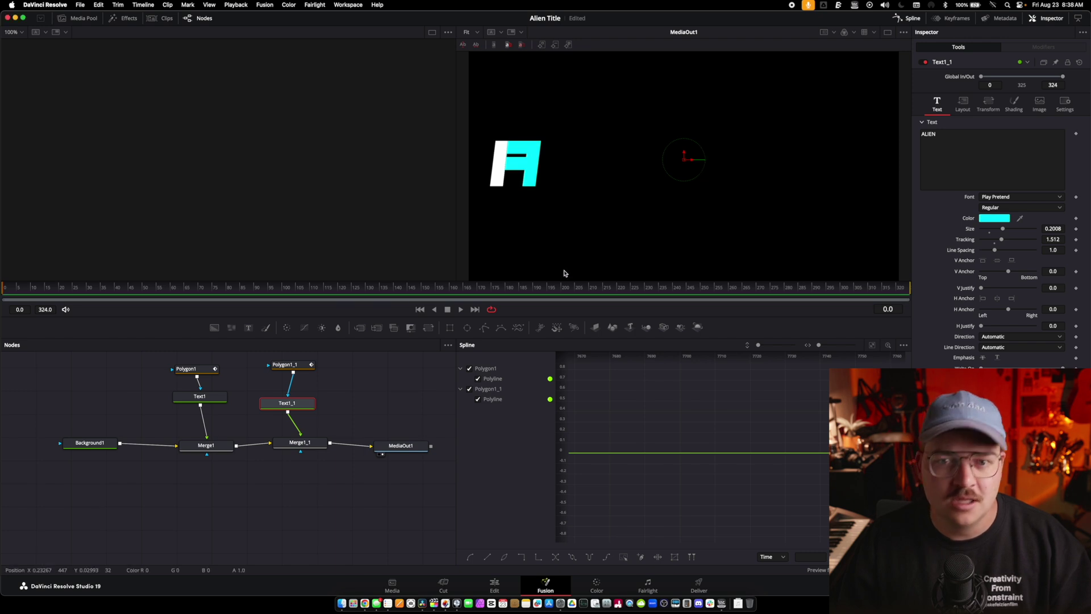
{"action": "left_click_drag", "start_coordinate": [305, 446], "coordinate": [304, 455]}
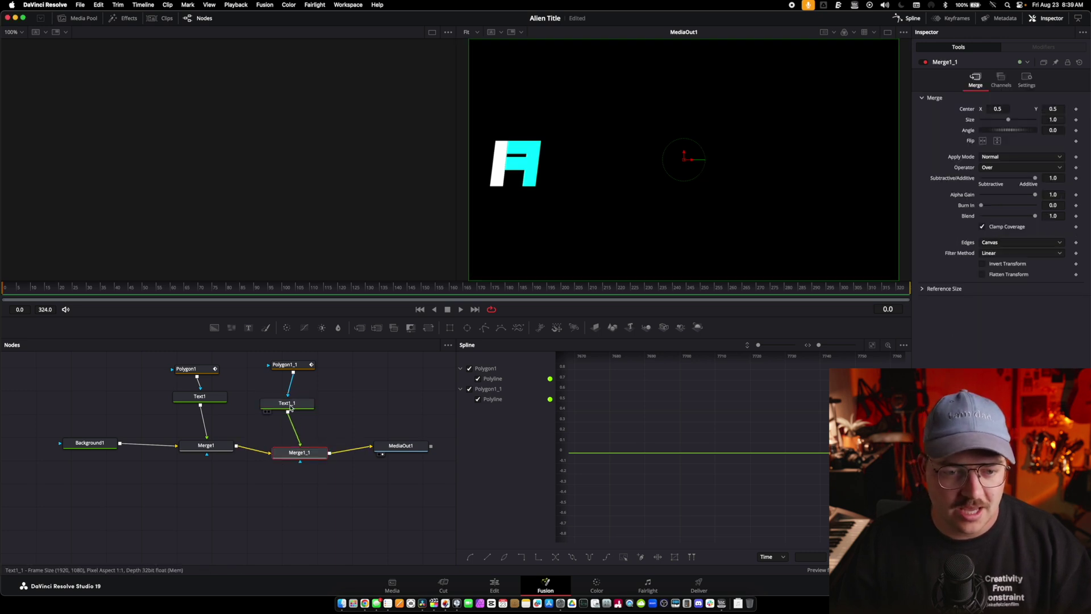
{"action": "left_click_drag", "start_coordinate": [291, 405], "coordinate": [305, 406]}
- Insert Glow and Grain nodes after Text1_1 before Merge1_1
{"action": "key", "text": "shift+space"}
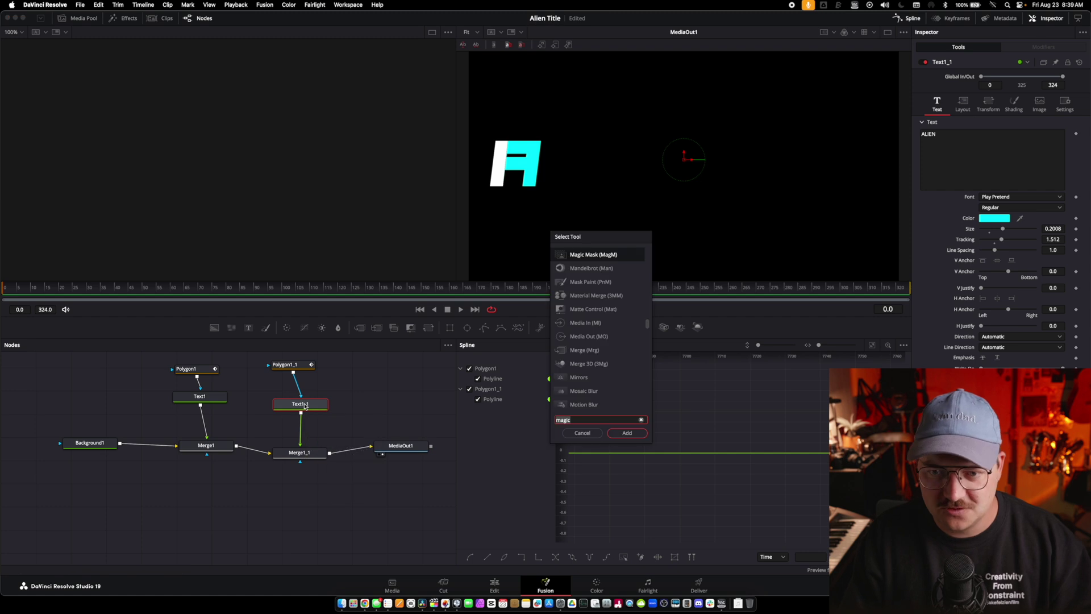
{"action": "type", "text": "glow"}
{"action": "key", "text": "Return"}
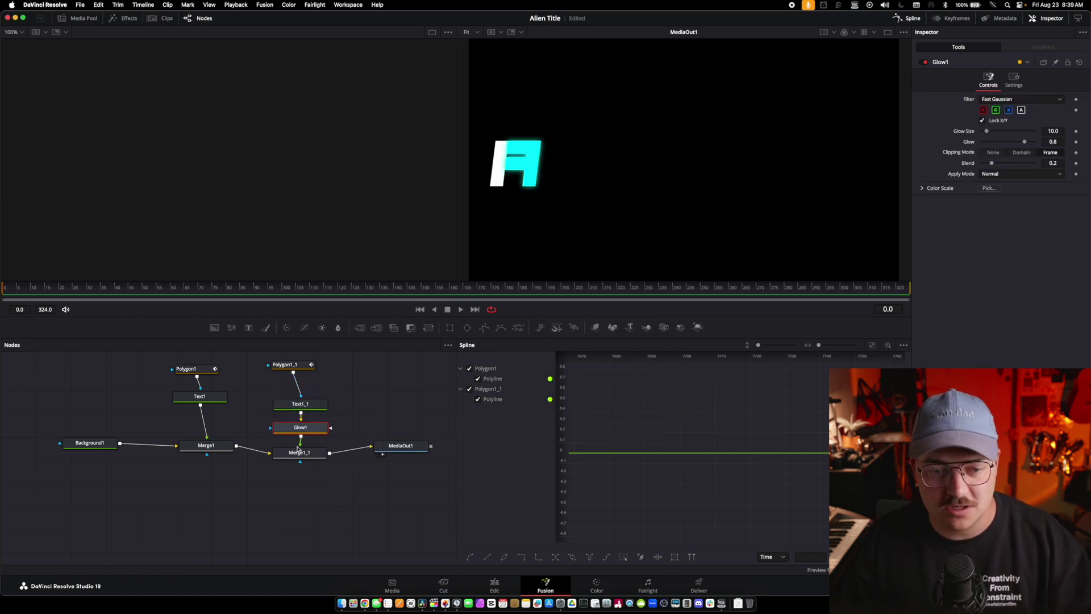
{"action": "left_click_drag", "start_coordinate": [297, 448], "coordinate": [301, 464]}
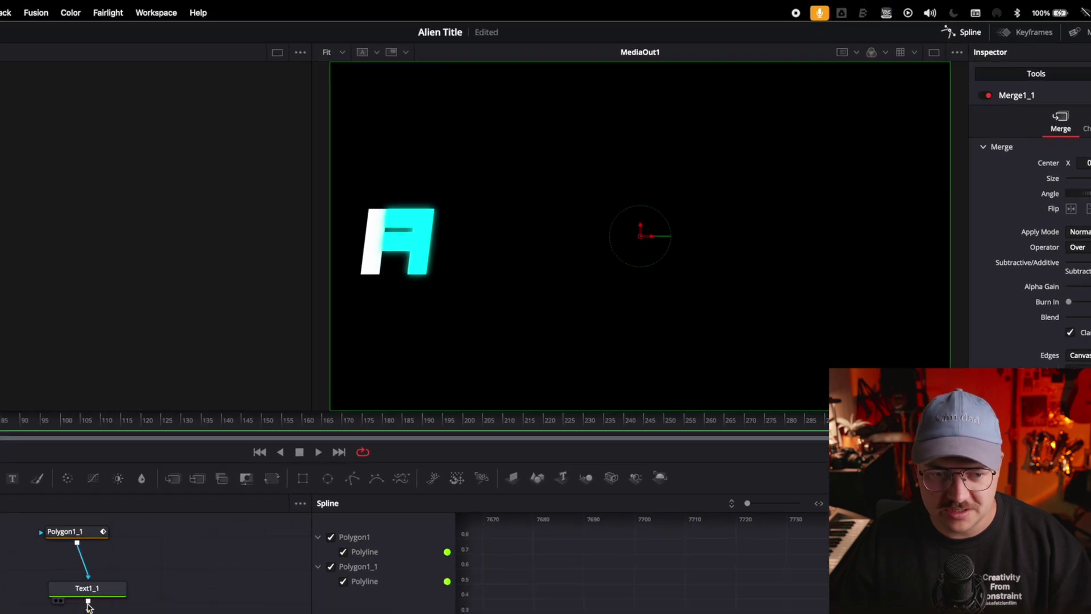
{"action": "left_click", "coordinate": [300, 427]}
{"action": "key", "text": "shift+space"}
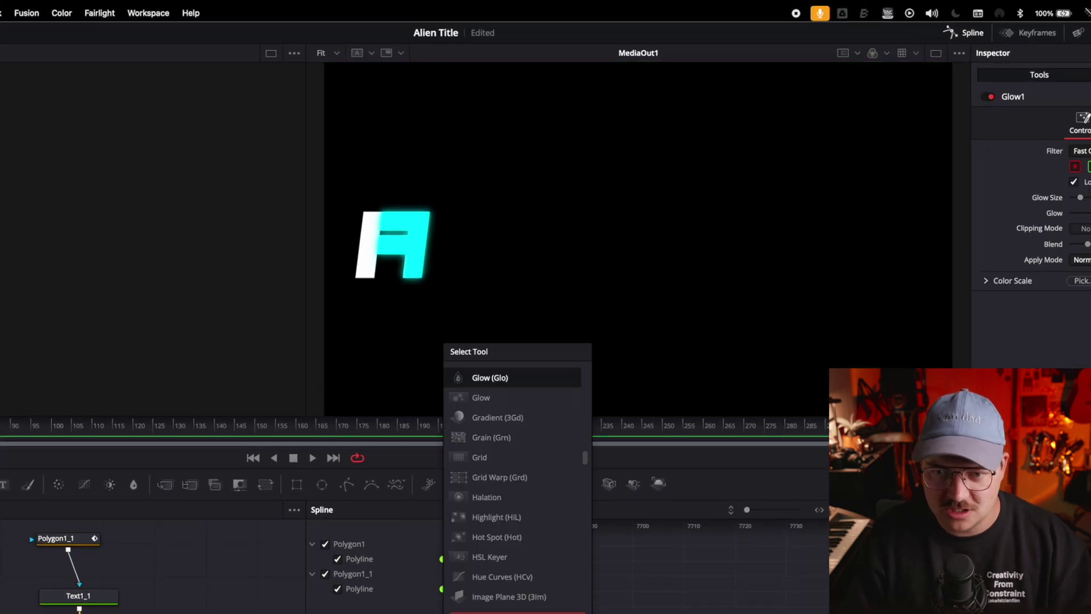
{"action": "type", "text": "gra"}
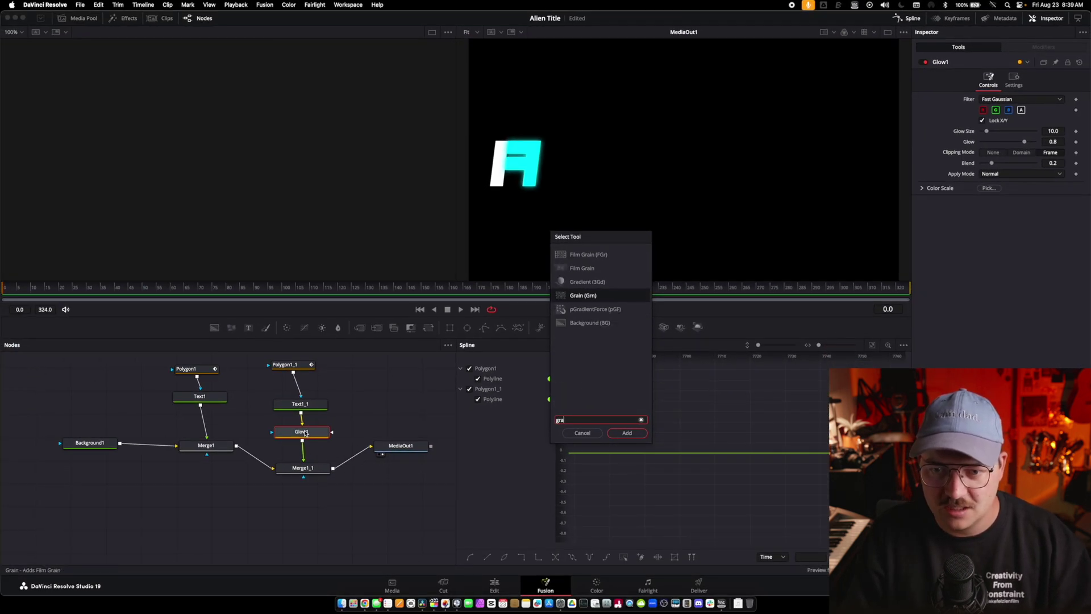
{"action": "key", "text": "Return"}
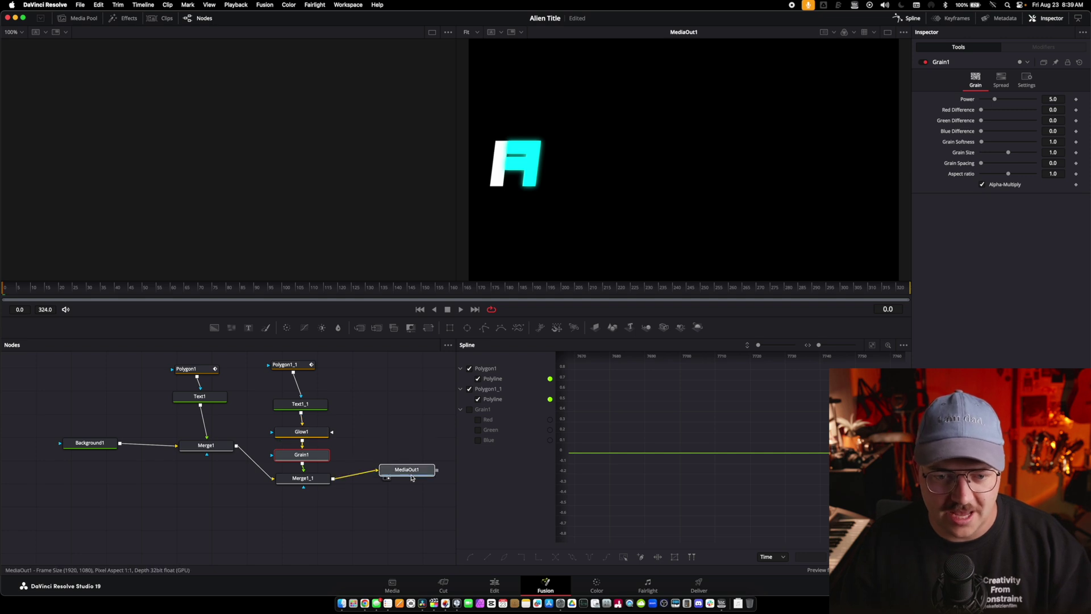
{"action": "left_click_drag", "start_coordinate": [412, 478], "coordinate": [414, 484]}
{"action": "left_click_drag", "start_coordinate": [206, 445], "coordinate": [197, 475]}
- Tidy the Background, Text1 and MediaOut1 node positions
{"action": "left_click_drag", "start_coordinate": [100, 451], "coordinate": [89, 483]}
{"action": "left_click_drag", "start_coordinate": [200, 396], "coordinate": [197, 428]}
{"action": "left_click", "coordinate": [191, 383]}
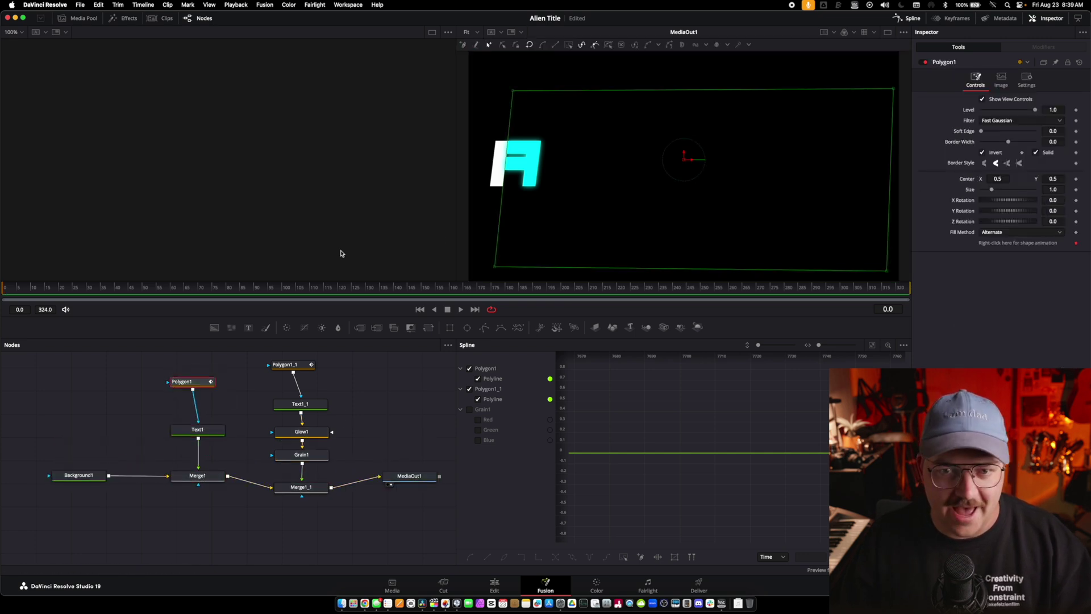
{"action": "left_click_drag", "start_coordinate": [420, 481], "coordinate": [429, 482]}
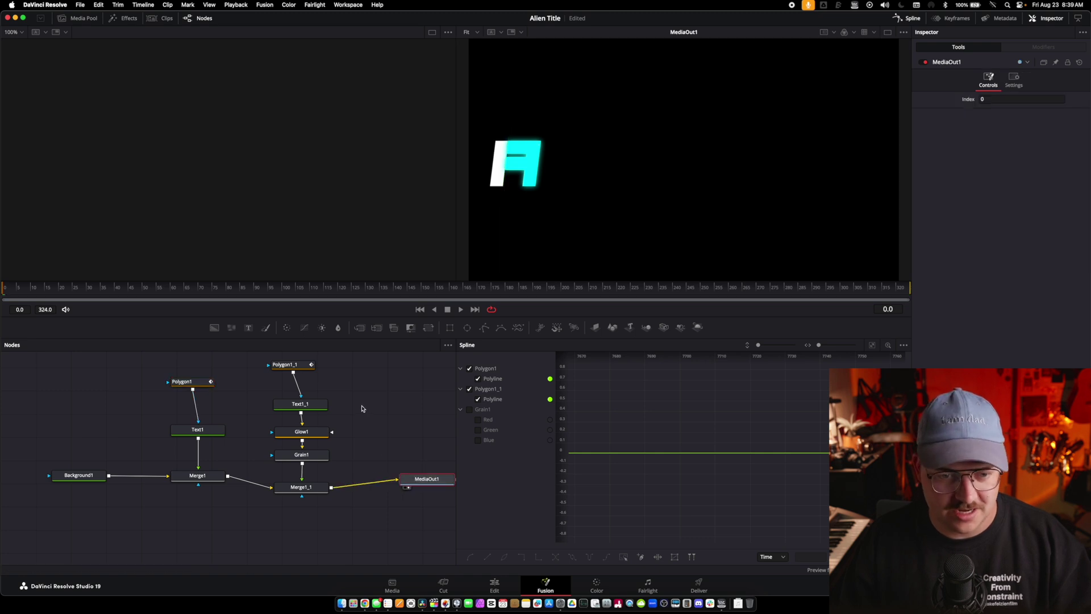
- Duplicate the Polygon1_1–Merge1_1 column and feed Merge1_1 into the copy's background input
{"action": "left_click_drag", "start_coordinate": [349, 364], "coordinate": [269, 507]}
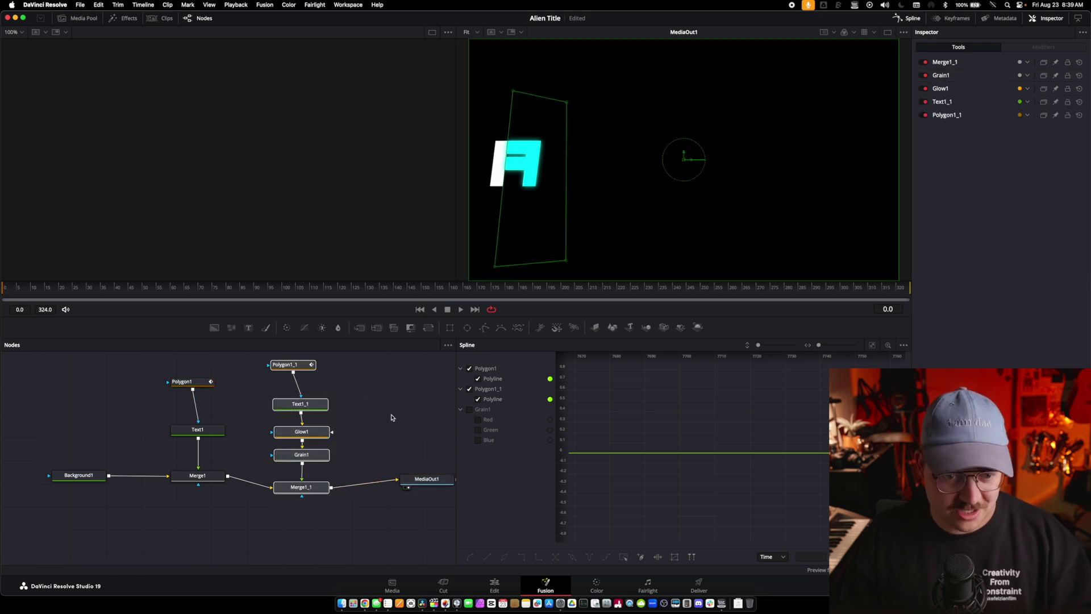
{"action": "key", "text": "ctrl+c"}
{"action": "left_click", "coordinate": [365, 438]}
{"action": "key", "text": "ctrl+v"}
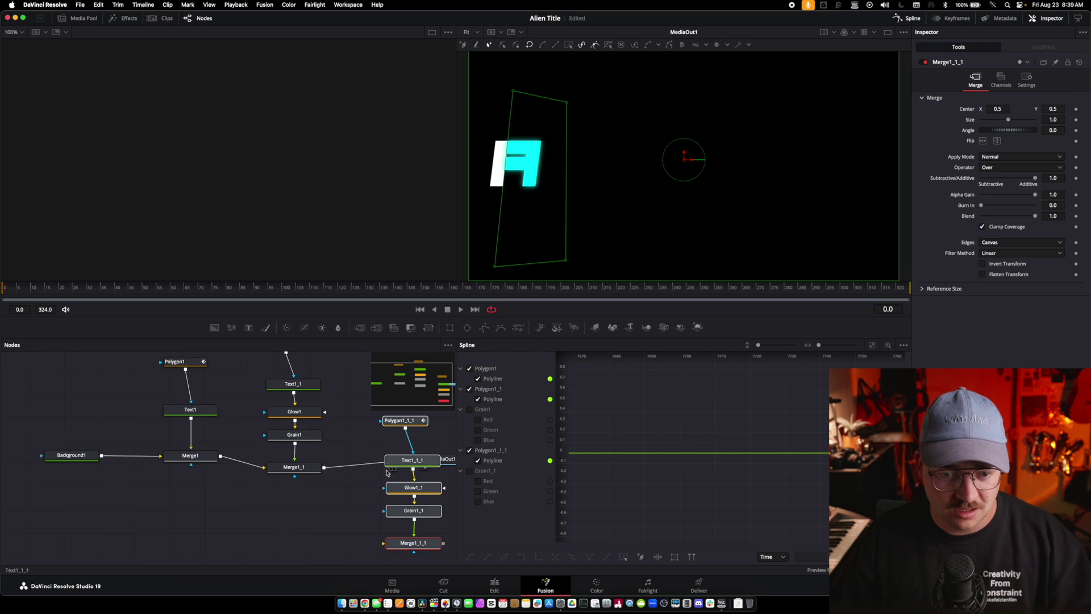
{"action": "left_click_drag", "start_coordinate": [412, 514], "coordinate": [394, 434]}
{"action": "scroll", "coordinate": [310, 490], "scroll_direction": "right", "scroll_amount": 5}
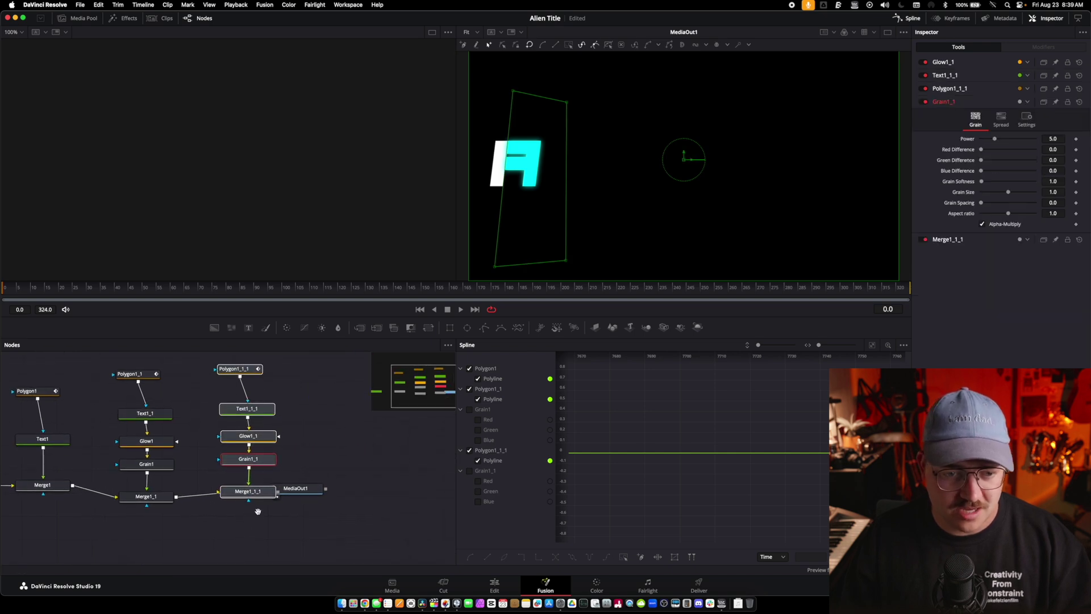
{"action": "left_click_drag", "start_coordinate": [310, 490], "coordinate": [367, 492]}
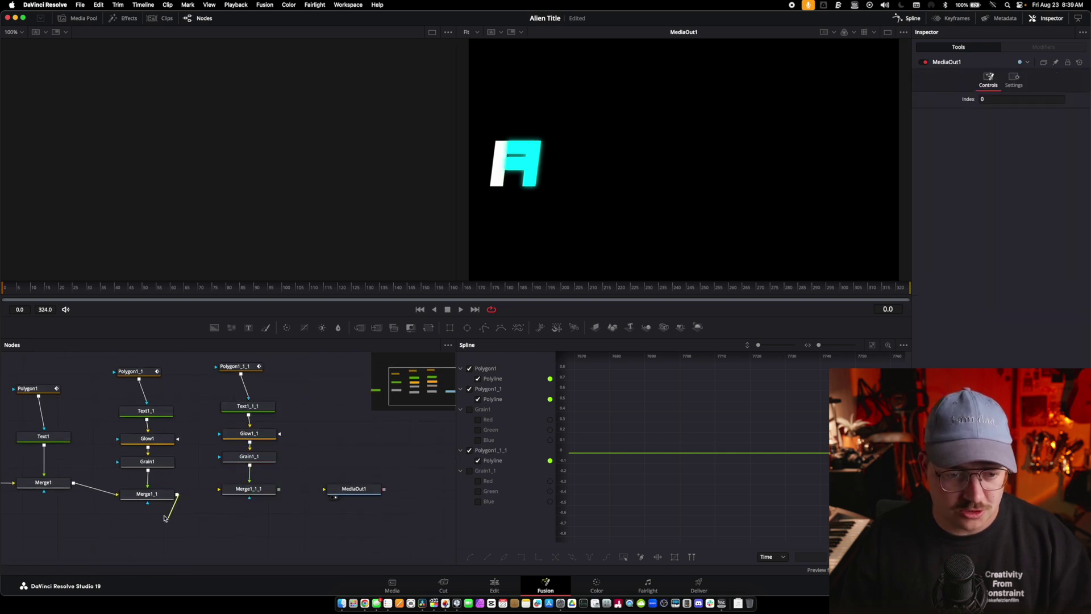
{"action": "left_click_drag", "start_coordinate": [219, 491], "coordinate": [219, 490]}
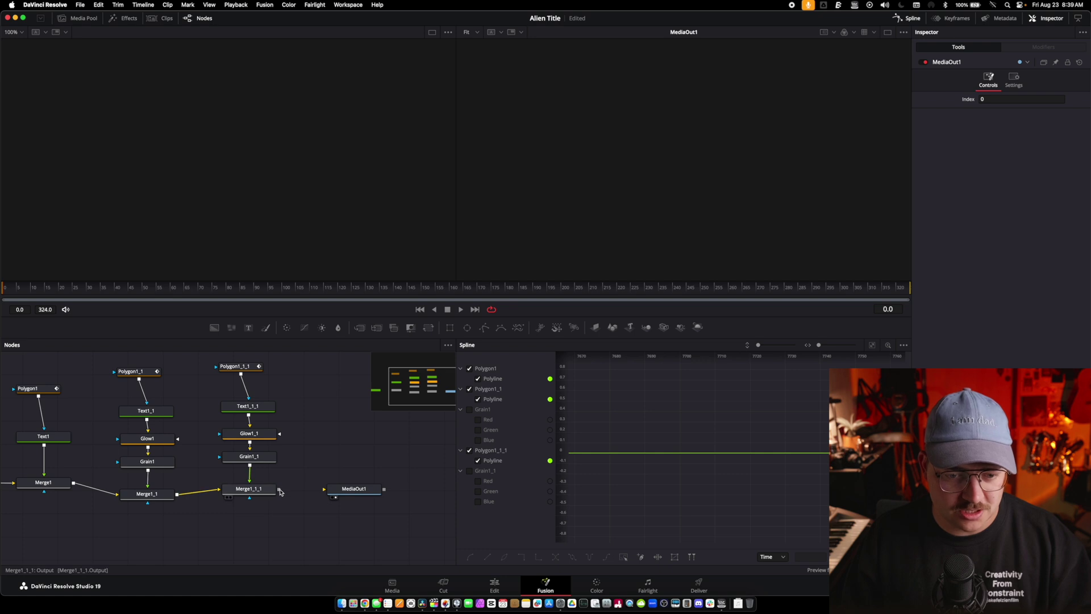
- Drag Polygon1_1_1's left corners outward to widen the mask
{"action": "left_click", "coordinate": [236, 367]}
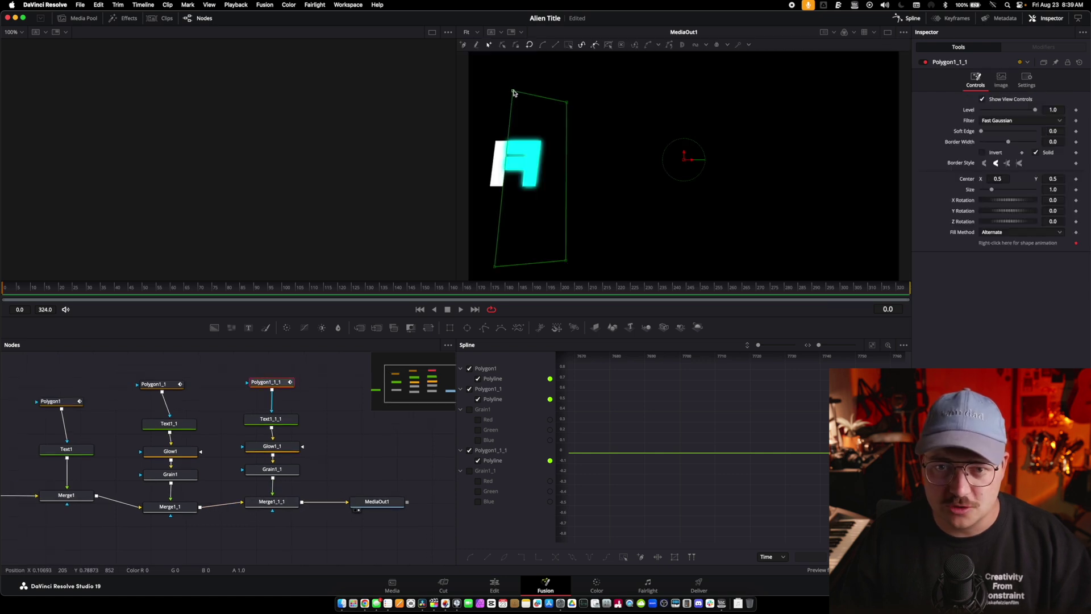
{"action": "left_click_drag", "start_coordinate": [513, 93], "coordinate": [488, 94]}
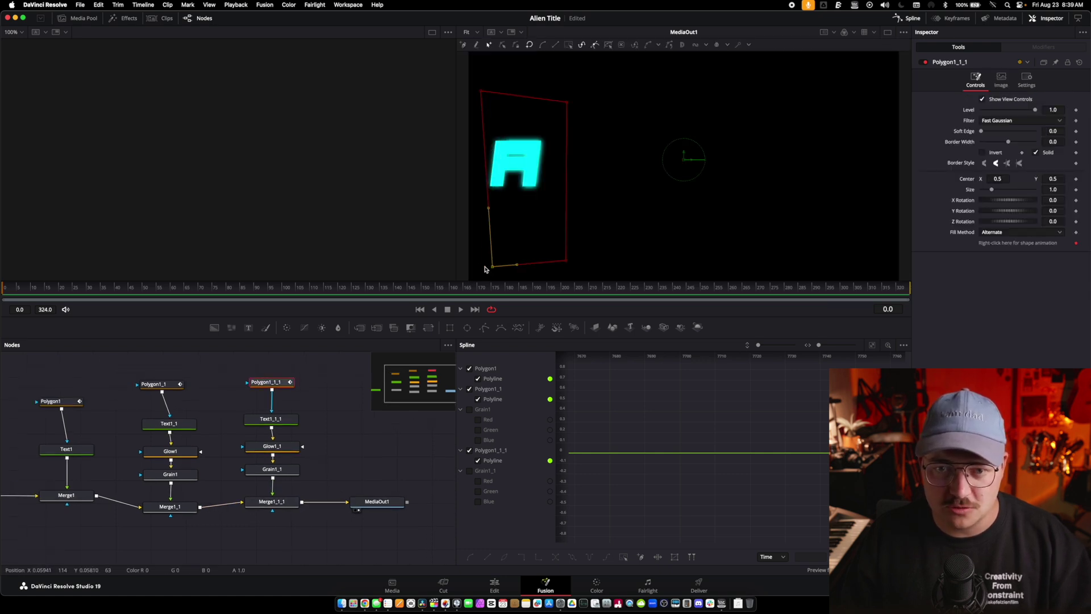
{"action": "left_click_drag", "start_coordinate": [486, 269], "coordinate": [469, 254]}
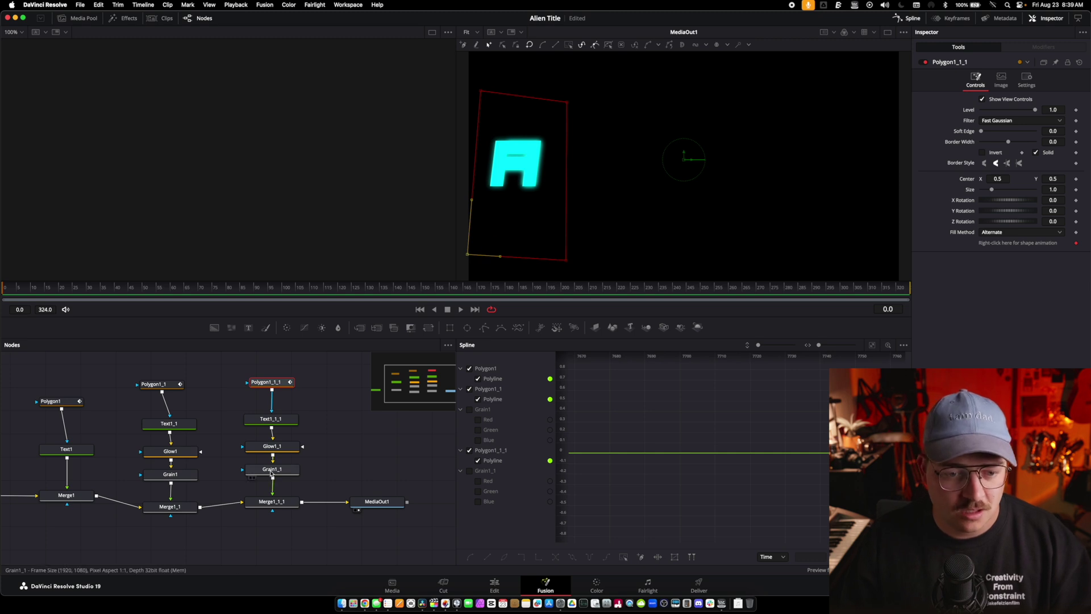
- Delete Glow1_1 and set Text1_1_1's colour to white
{"action": "left_click", "coordinate": [276, 449]}
{"action": "key", "text": "Delete"}
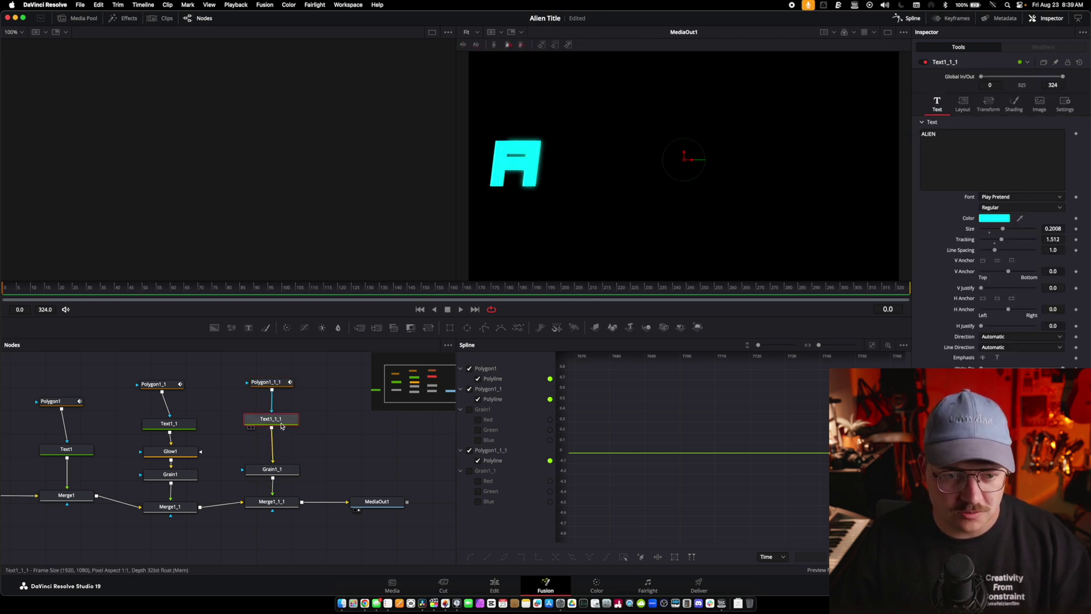
{"action": "left_click_drag", "start_coordinate": [281, 426], "coordinate": [286, 443]}
{"action": "left_click", "coordinate": [999, 222]}
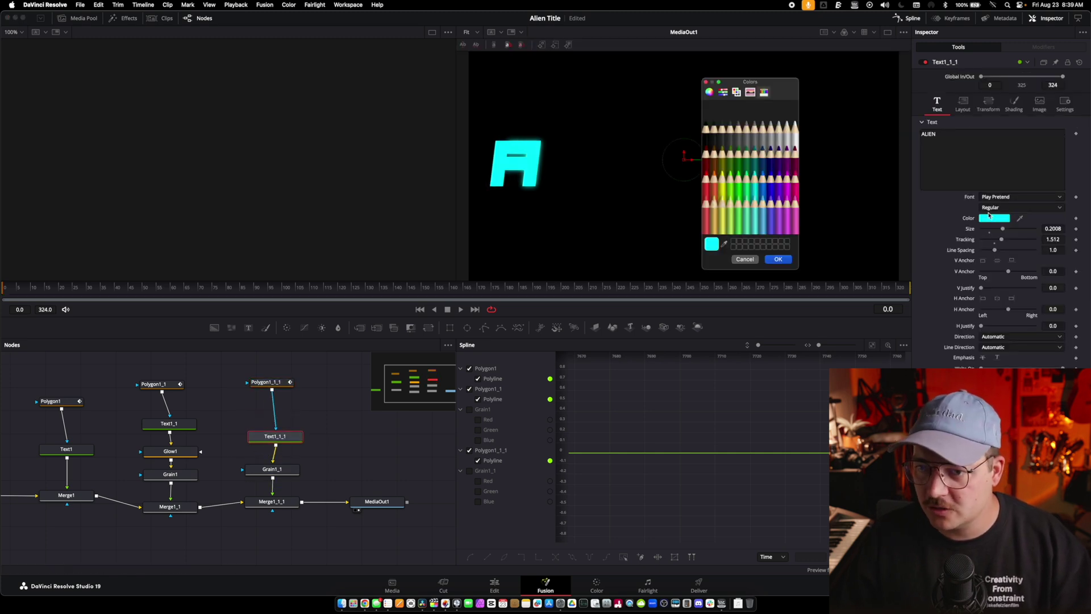
{"action": "left_click", "coordinate": [795, 143]}
{"action": "left_click", "coordinate": [780, 259]}
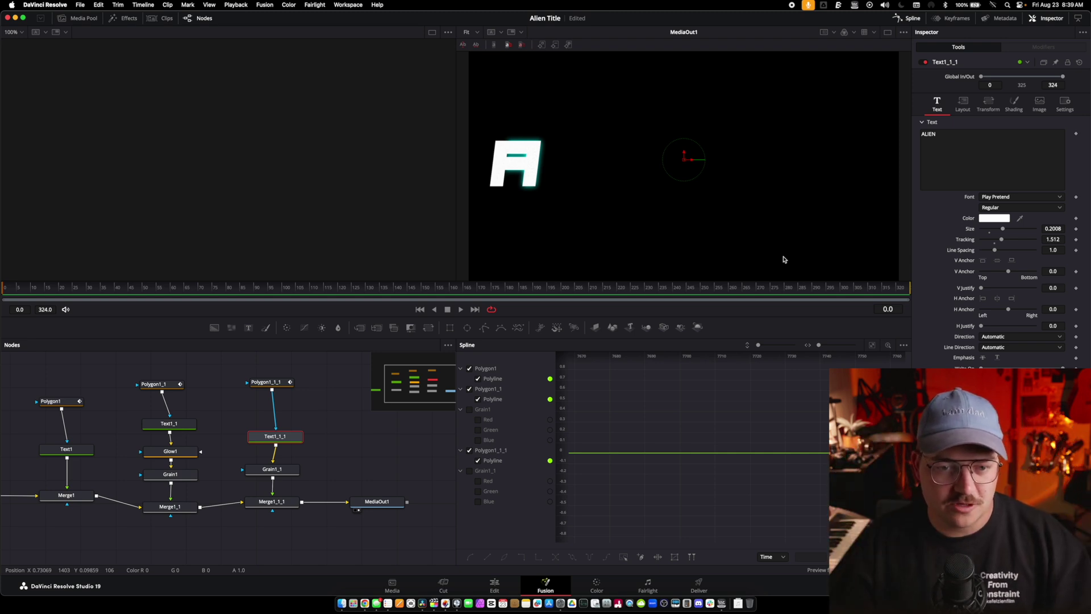
- Align the three merge nodes and keyframe the glowing A merge's Blend at 0
{"action": "scroll", "coordinate": [277, 385], "scroll_direction": "left", "scroll_amount": 4}
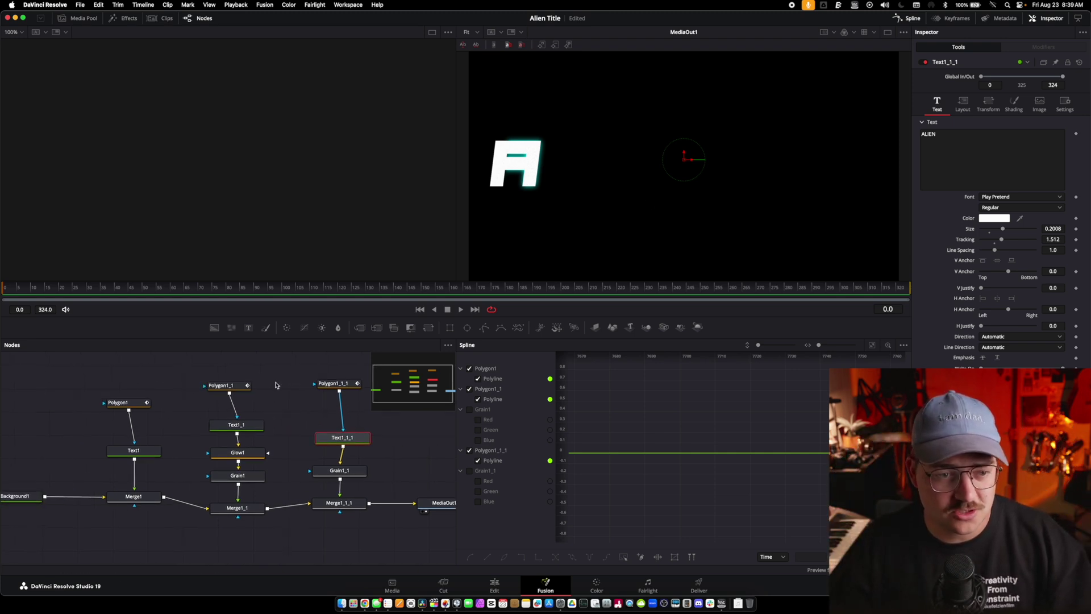
{"action": "left_click_drag", "start_coordinate": [144, 507], "coordinate": [140, 510]}
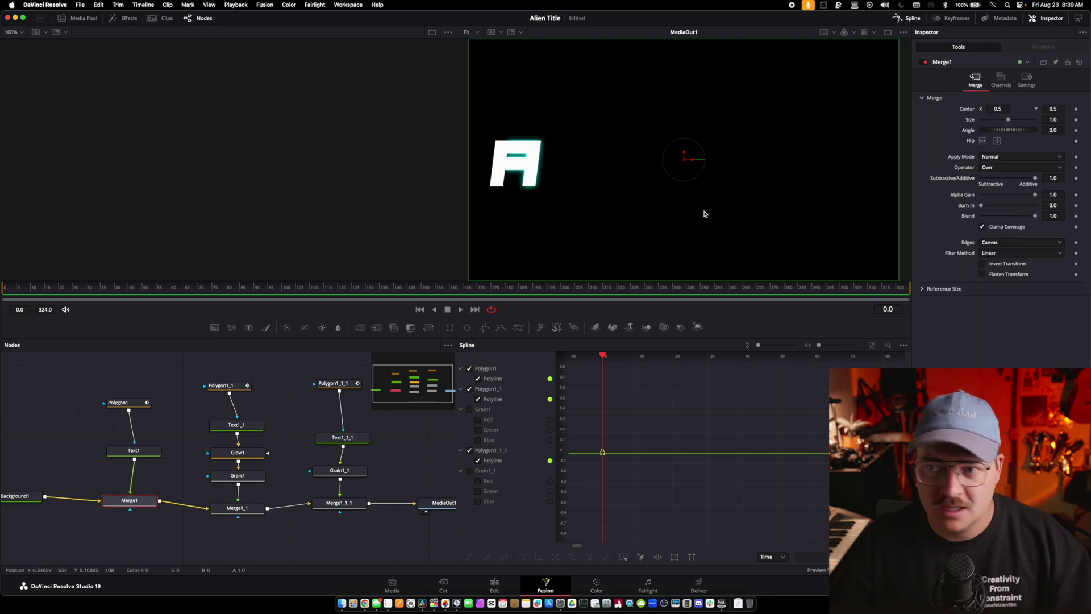
{"action": "left_click_drag", "start_coordinate": [238, 509], "coordinate": [234, 506]}
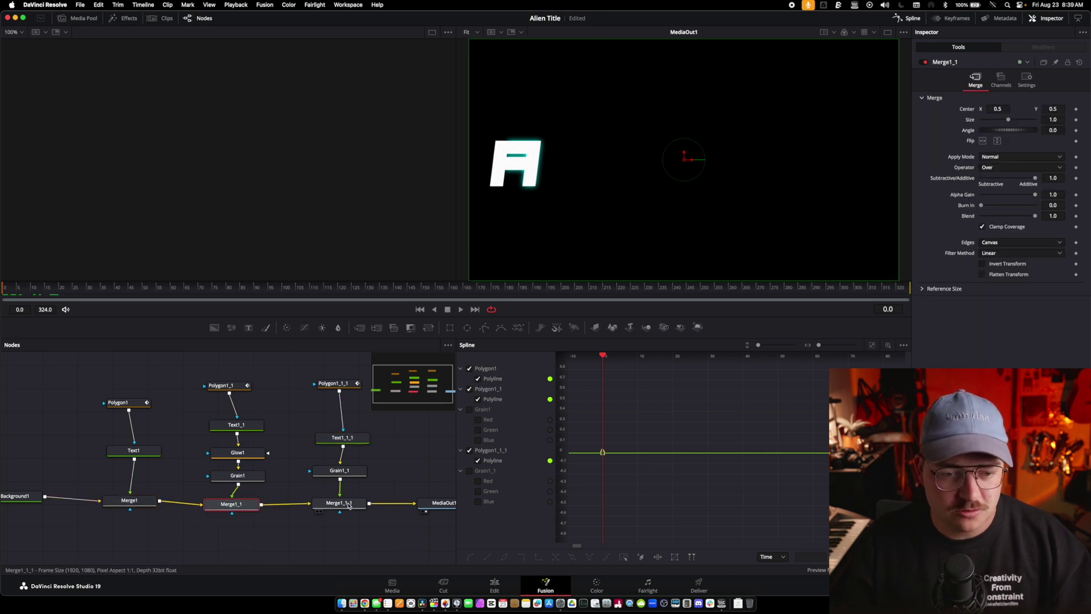
{"action": "left_click_drag", "start_coordinate": [351, 505], "coordinate": [345, 509]}
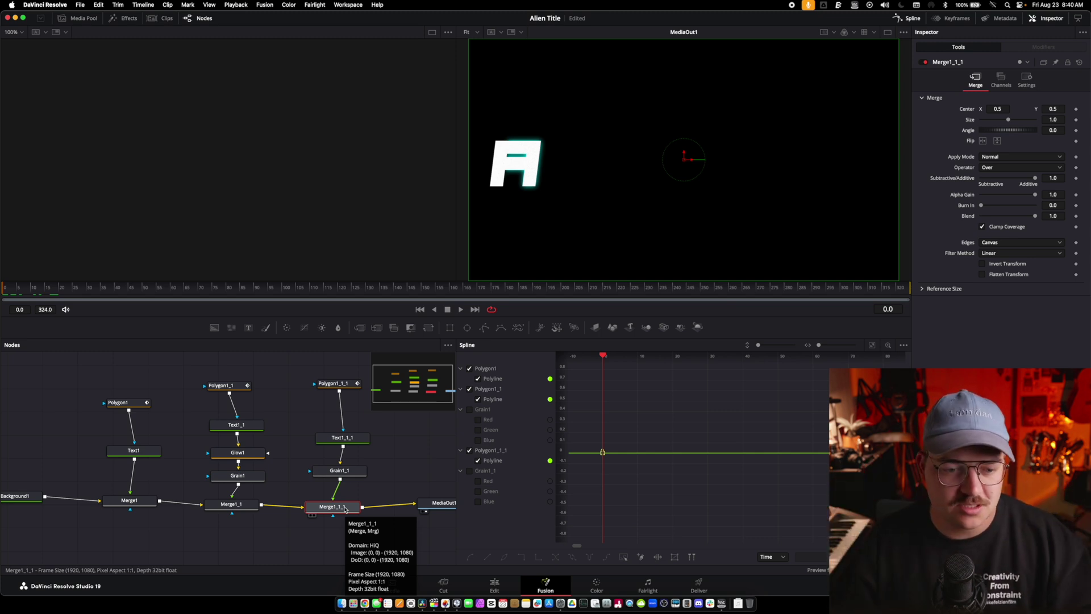
{"action": "left_click", "coordinate": [130, 500]}
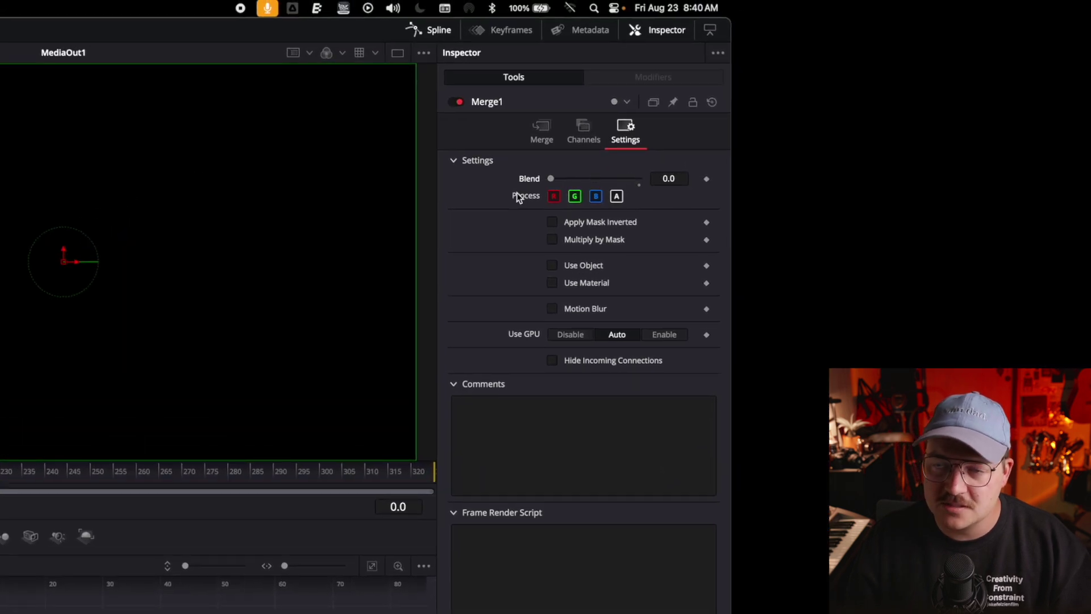
{"action": "left_click", "coordinate": [706, 178]}
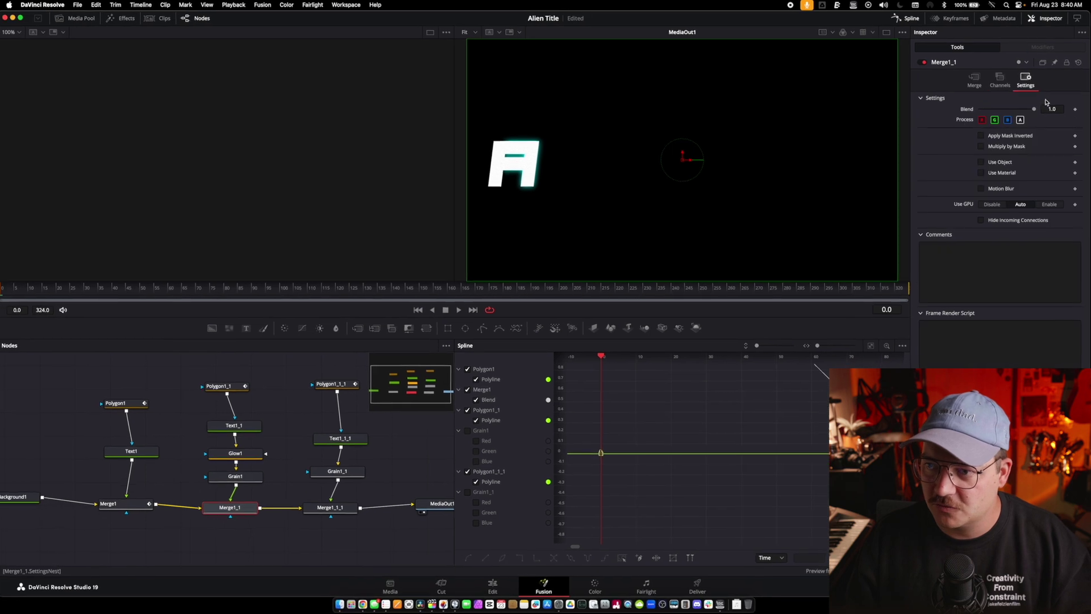
{"action": "left_click_drag", "start_coordinate": [1034, 109], "coordinate": [958, 113]}
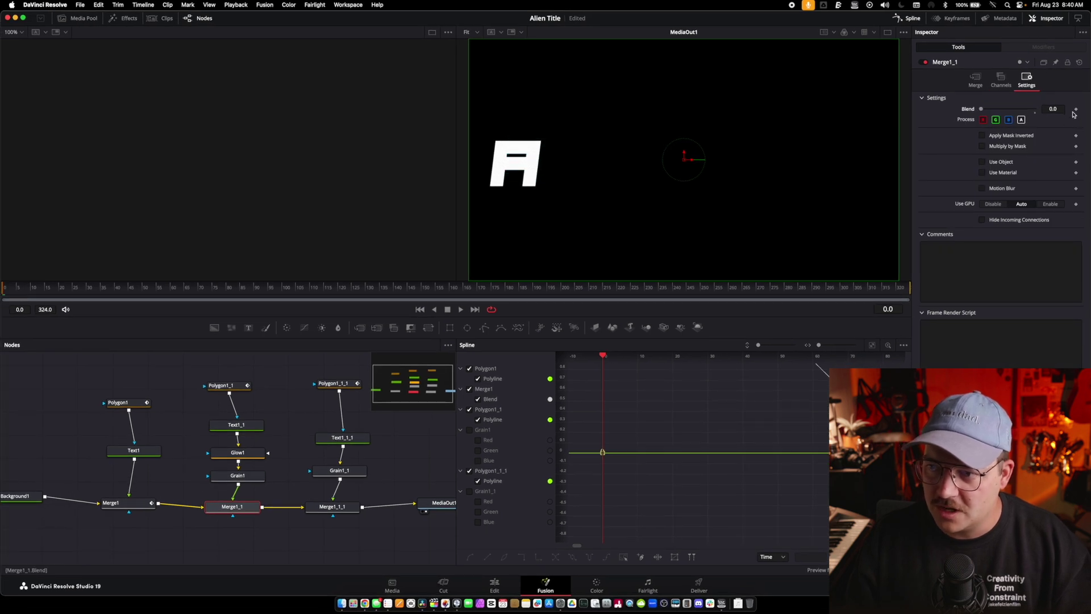
- Keyframe the white A merge's Blend at 0 so it starts hidden
{"action": "left_click", "coordinate": [333, 506]}
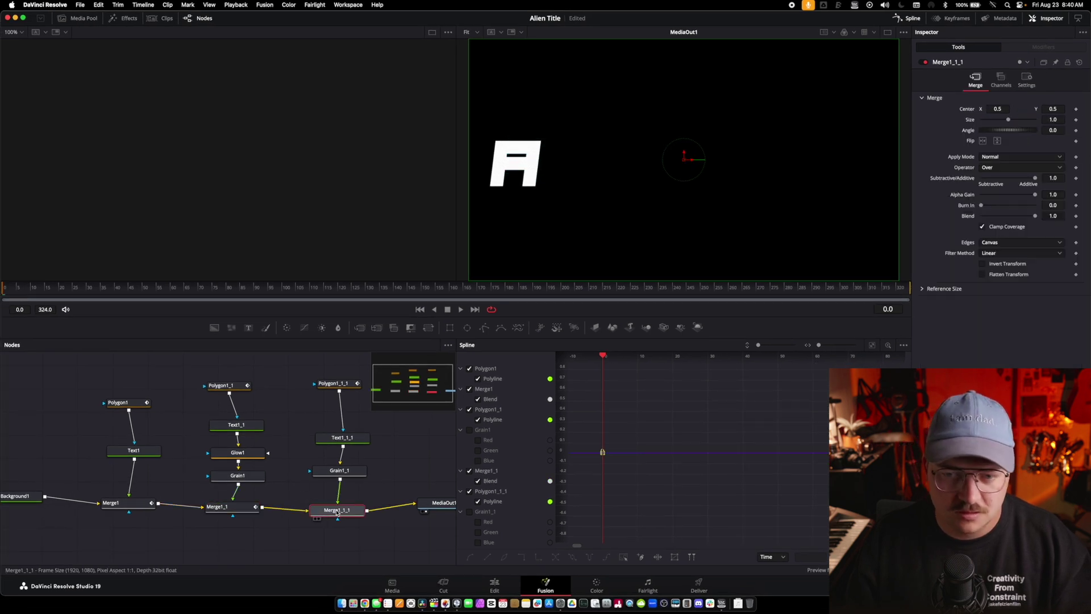
{"action": "left_click", "coordinate": [1025, 78]}
{"action": "left_click_drag", "start_coordinate": [1035, 109], "coordinate": [949, 115]}
{"action": "left_click", "coordinate": [1076, 108]}
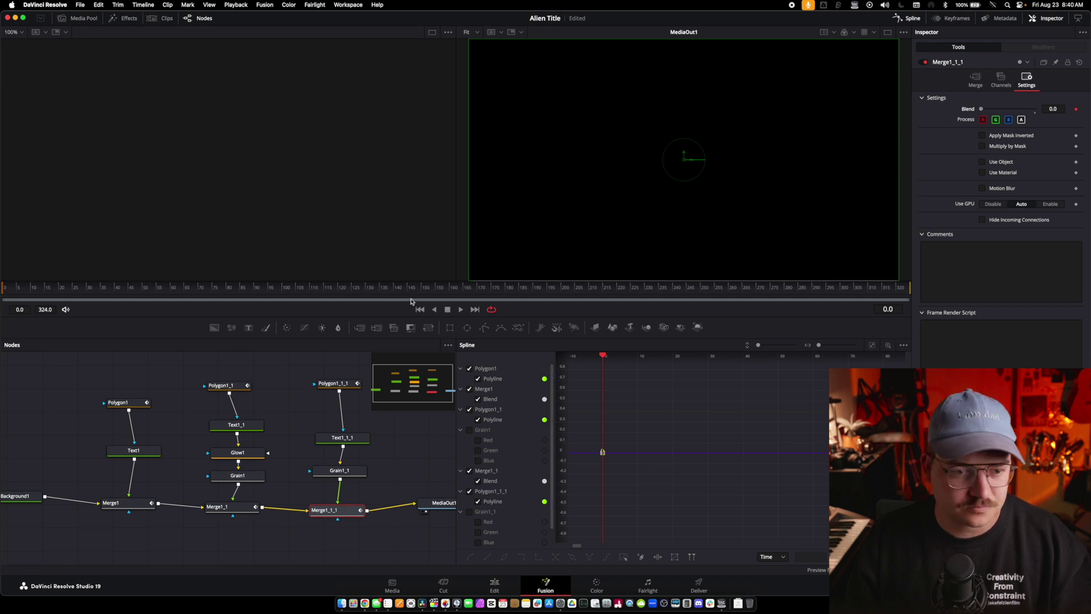
- At frame 24, keyframe Merge1's Blend at 1.0 to show the white bar fully
{"action": "left_click", "coordinate": [126, 502]}
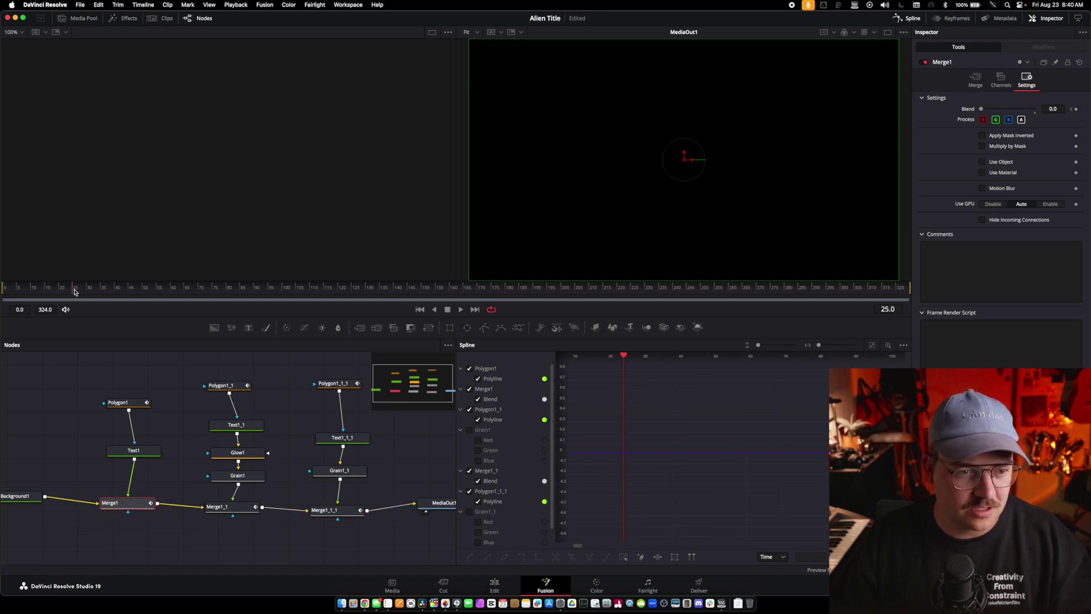
{"action": "left_click_drag", "start_coordinate": [68, 295], "coordinate": [70, 294]}
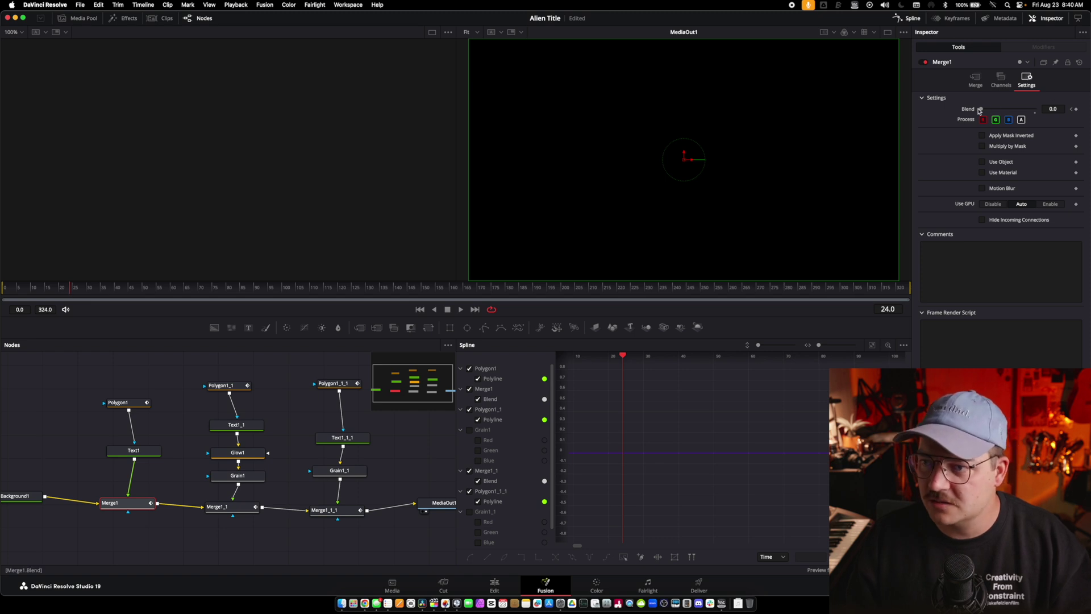
{"action": "left_click_drag", "start_coordinate": [980, 110], "coordinate": [1049, 110]}
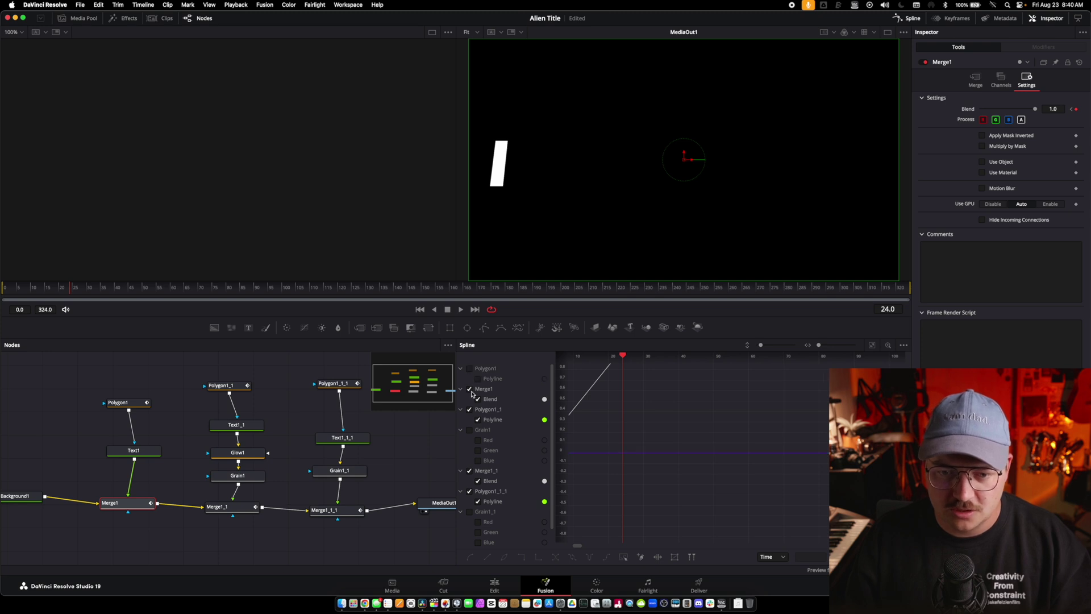
- Isolate Merge1's Blend curve in the Spline editor, apply Smooth to its keyframes, and play back the fade
{"action": "left_click", "coordinate": [470, 492]}
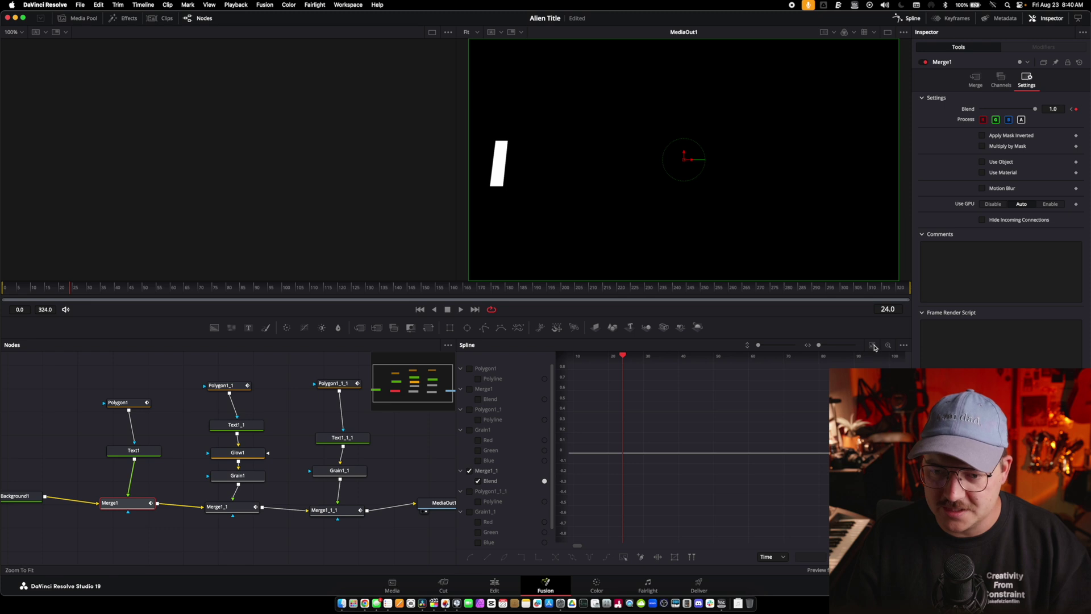
{"action": "left_click", "coordinate": [470, 472]}
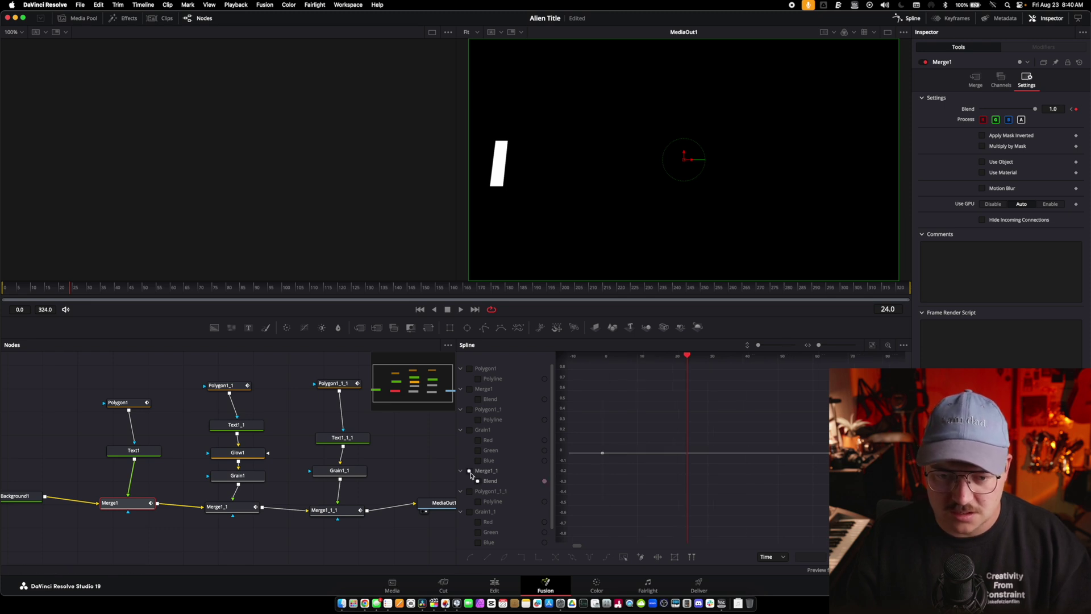
{"action": "scroll", "coordinate": [481, 469], "scroll_direction": "down", "scroll_amount": 2}
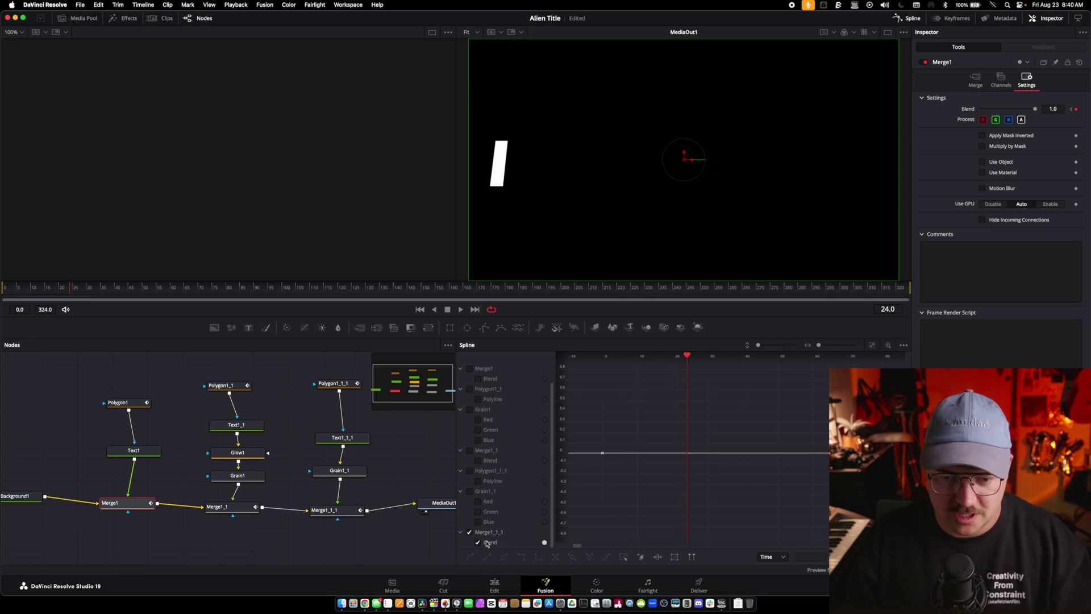
{"action": "left_click", "coordinate": [469, 532]}
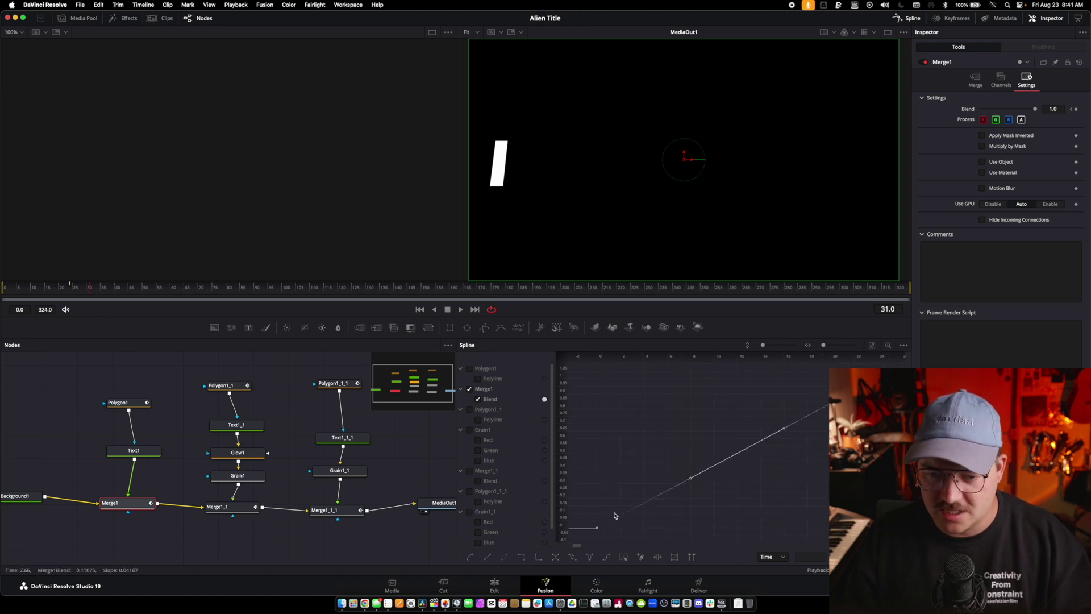
{"action": "left_click", "coordinate": [469, 557]}
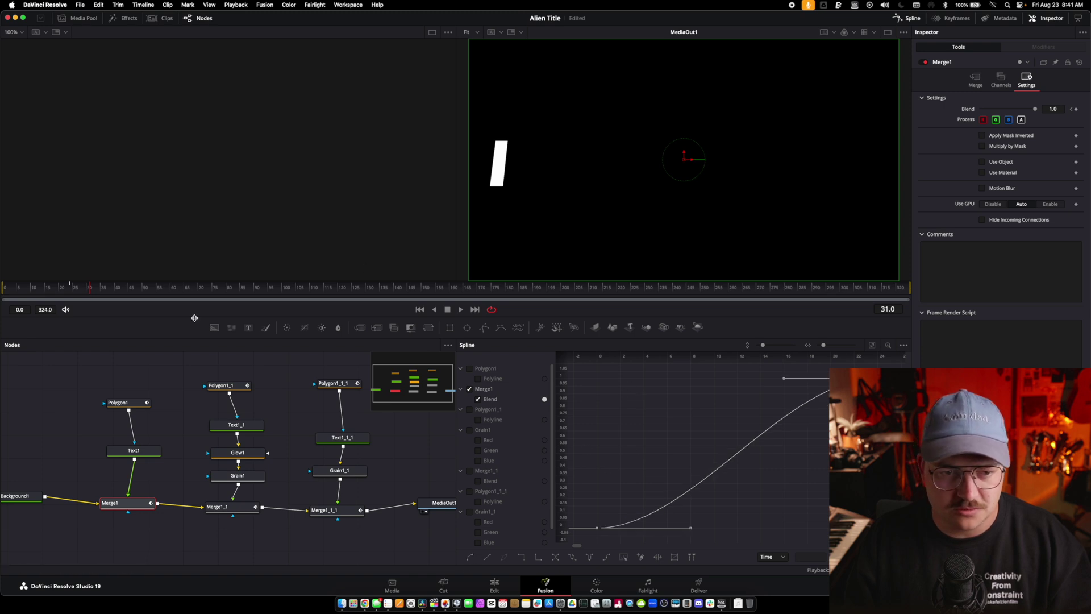
{"action": "key", "text": "space"}
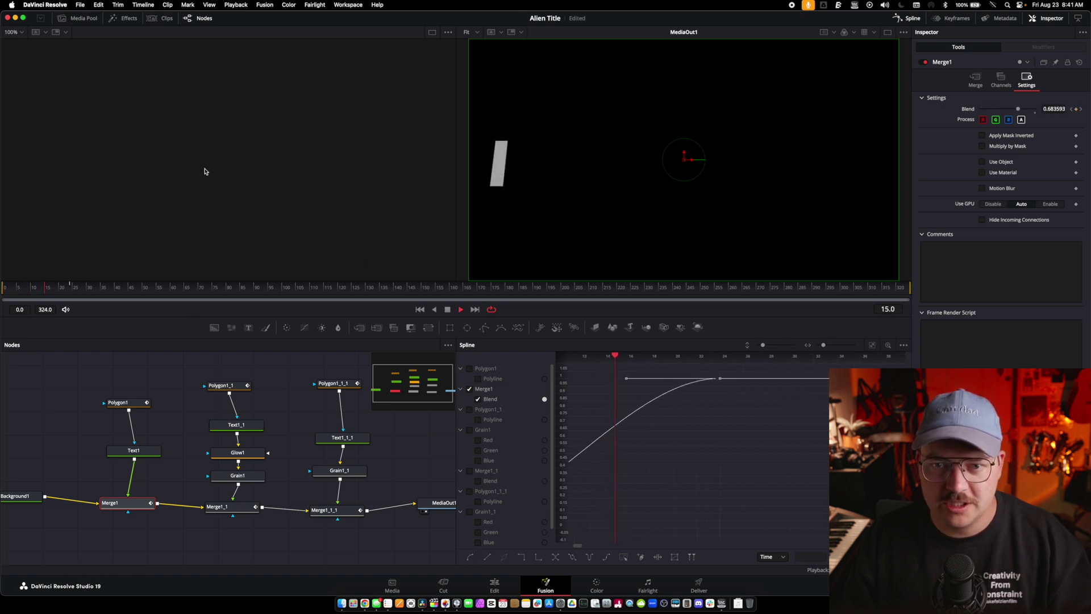
{"action": "key", "text": "space"}
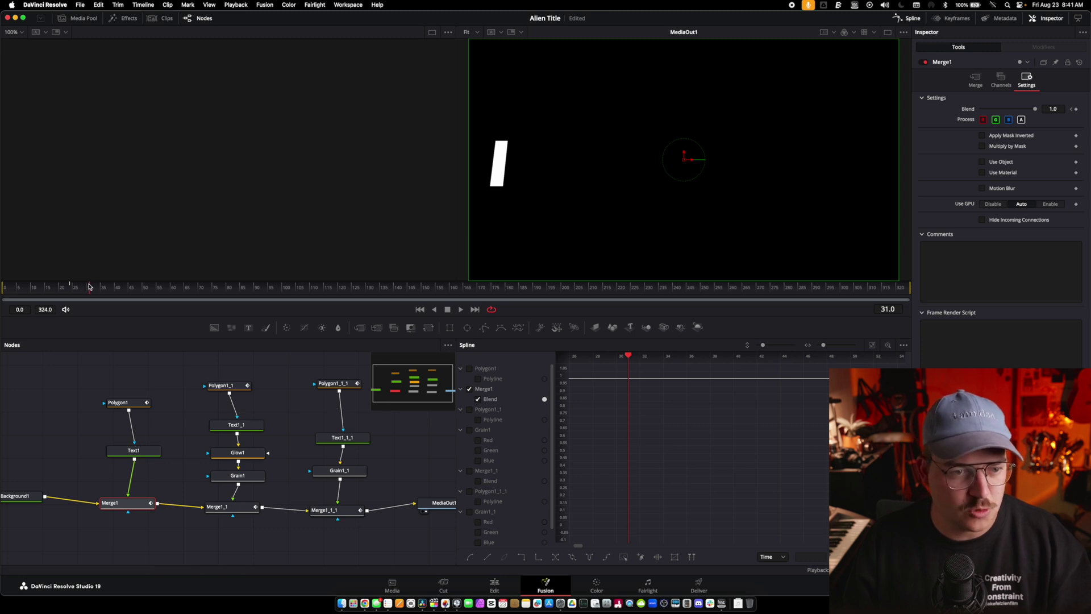
- Keyframe the turquoise A's Merge1_1 Blend at 1.0 on frame 58 and 0.0 on frame 68
{"action": "left_click_drag", "start_coordinate": [225, 507], "coordinate": [240, 512]}
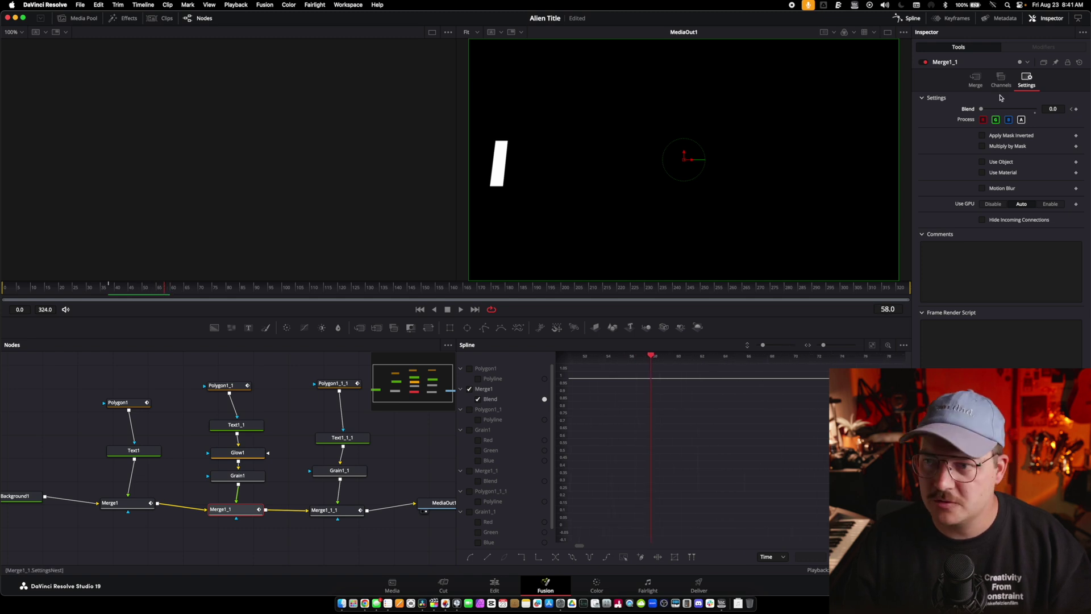
{"action": "left_click_drag", "start_coordinate": [981, 109], "coordinate": [1047, 112]}
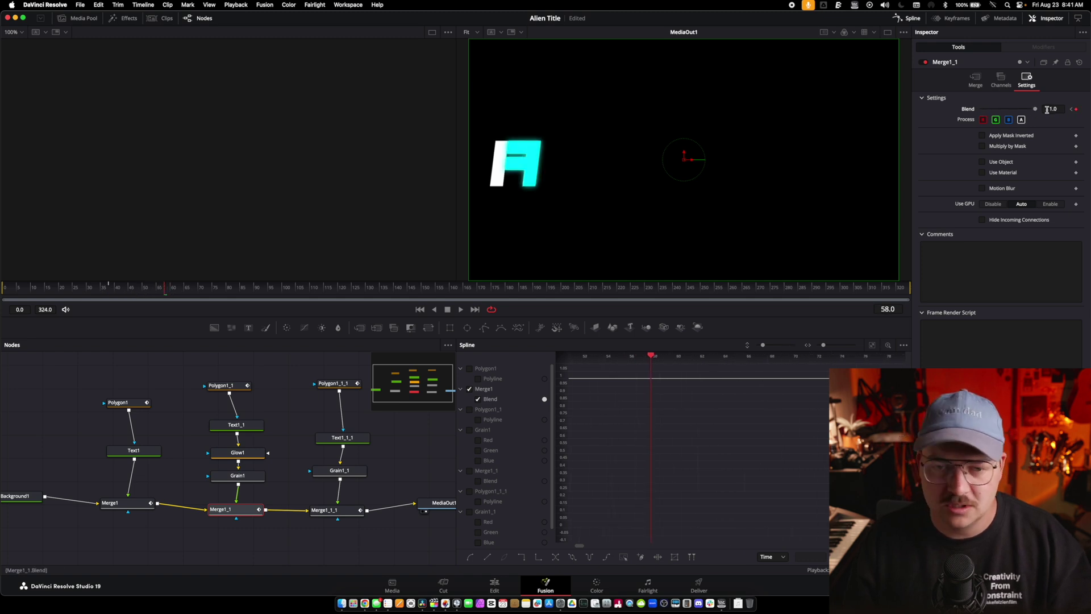
{"action": "left_click_drag", "start_coordinate": [160, 292], "coordinate": [198, 292]}
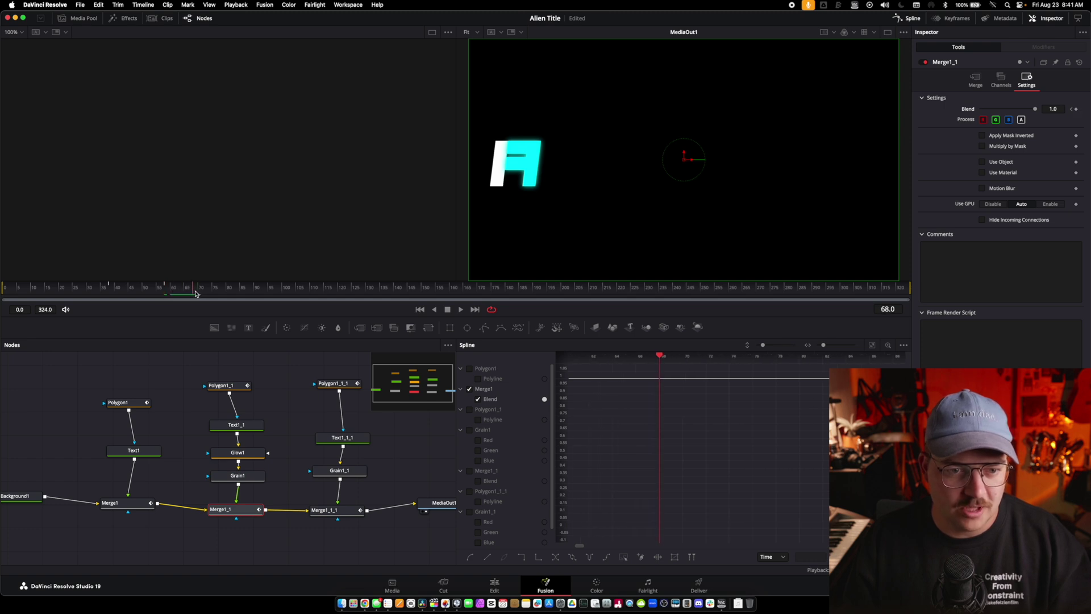
{"action": "left_click_drag", "start_coordinate": [1021, 114], "coordinate": [960, 119]}
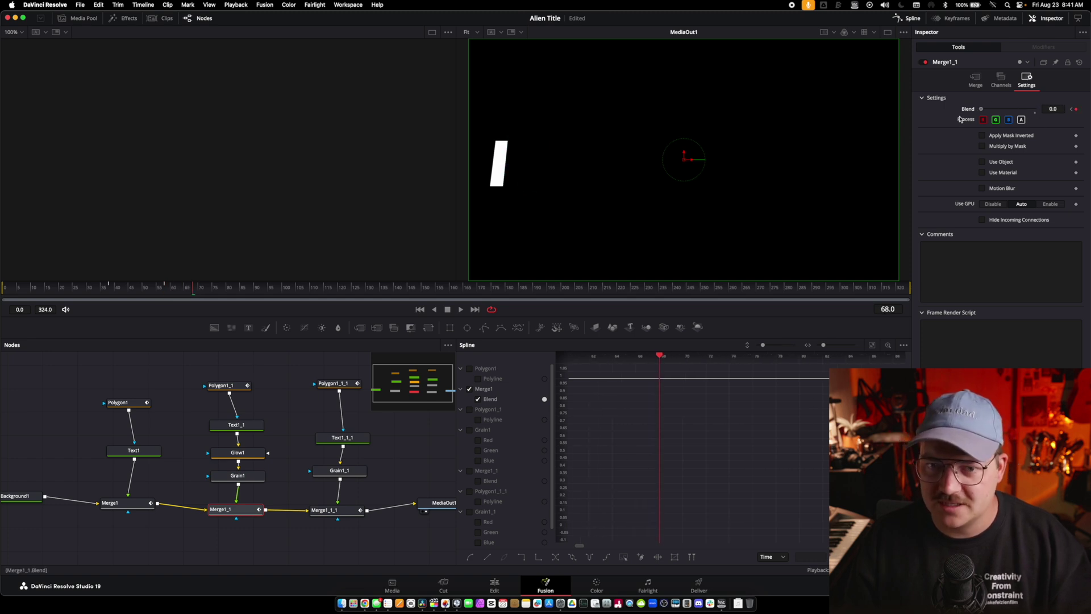
- Keyframe the white A's Merge1_1_1 Blend at 1.0 on frame 68 and 0.0 on frame 63, then play the cross-fade
{"action": "left_click_drag", "start_coordinate": [337, 515], "coordinate": [342, 513]}
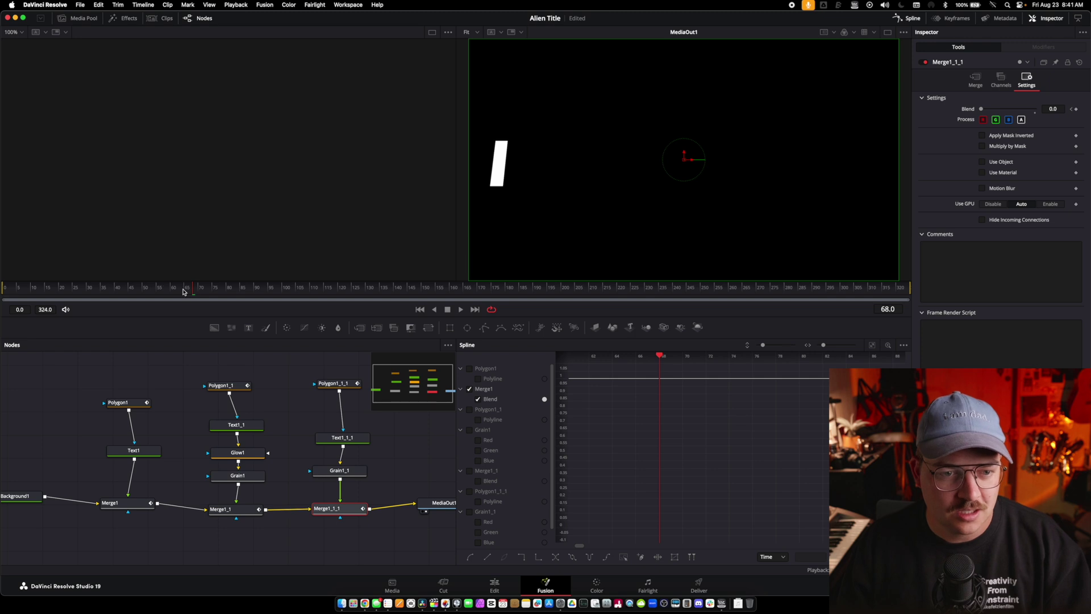
{"action": "left_click_drag", "start_coordinate": [982, 109], "coordinate": [1035, 110]}
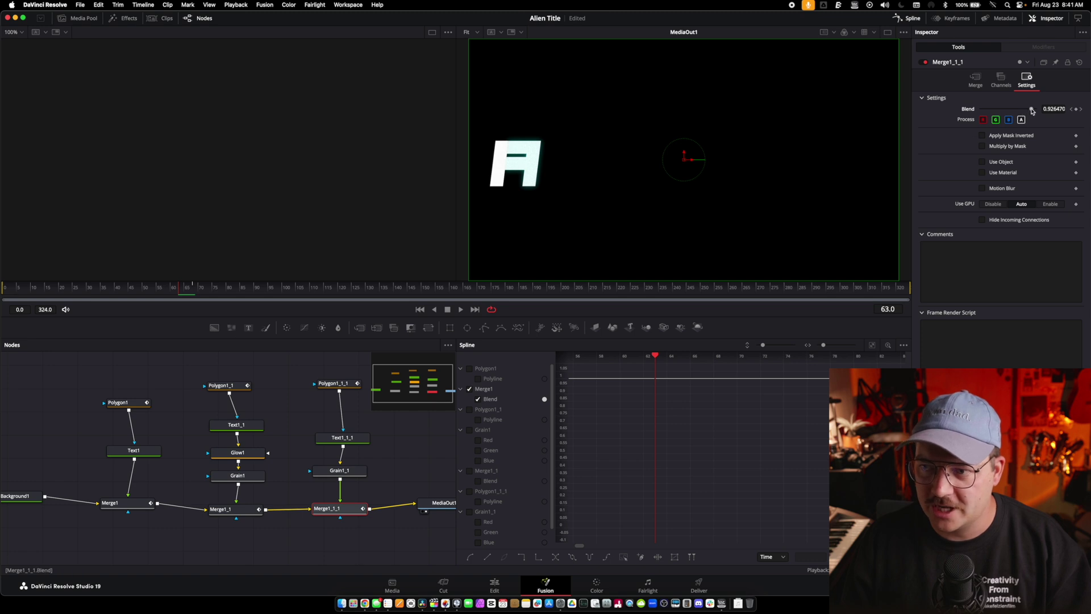
{"action": "left_click_drag", "start_coordinate": [1026, 112], "coordinate": [958, 123]}
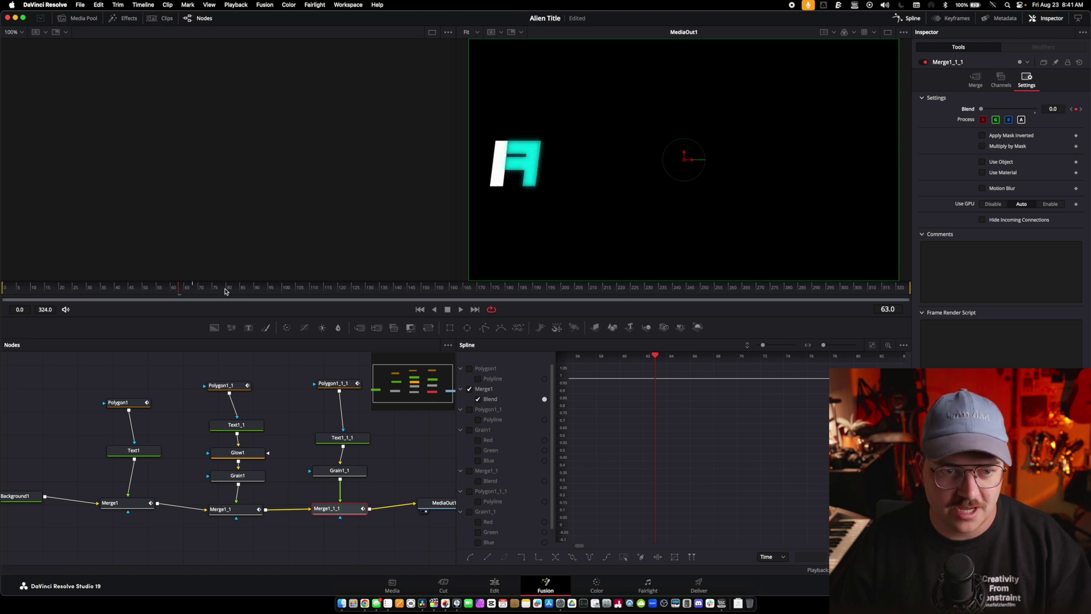
{"action": "key", "text": "space"}
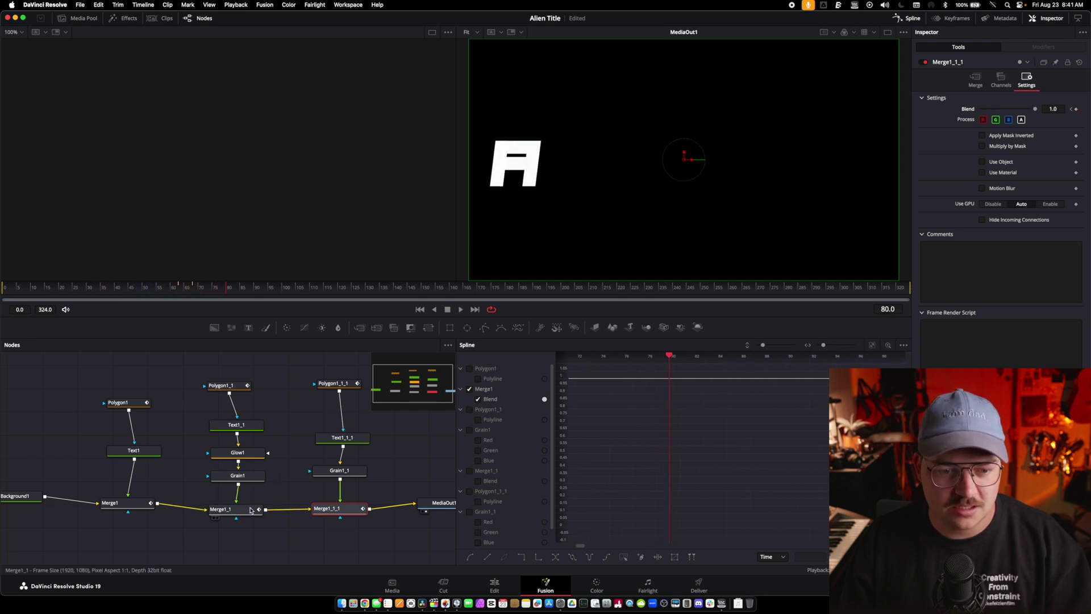
{"action": "left_click_drag", "start_coordinate": [227, 509], "coordinate": [222, 514]}
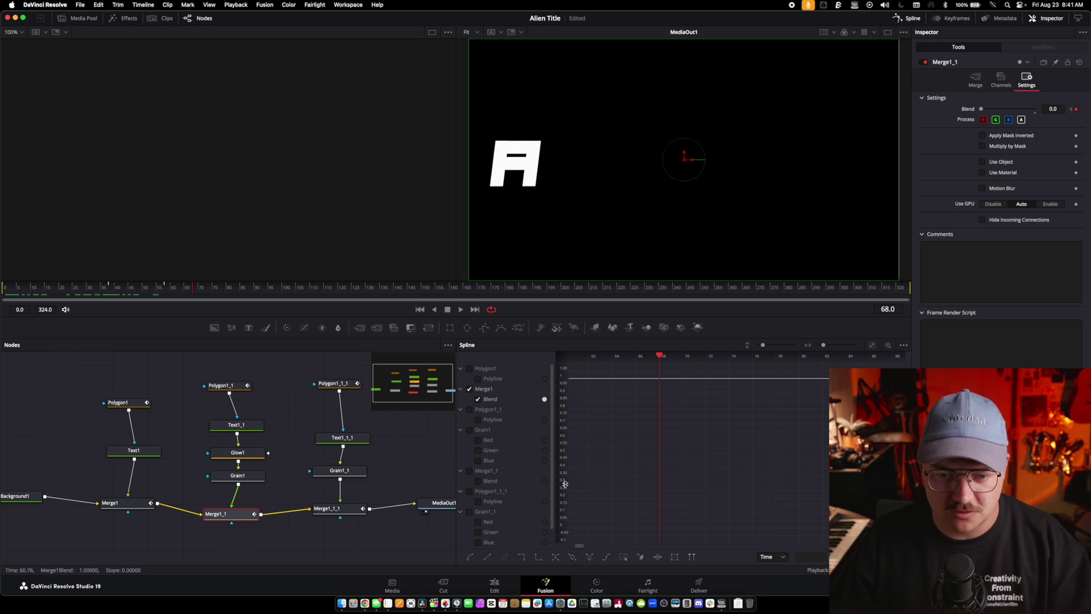
- Move Merge1_1's zero-Blend keyframe from frame 68 to 76, then bring up Merge1_1_1's Blend curve
{"action": "left_click", "coordinate": [469, 471]}
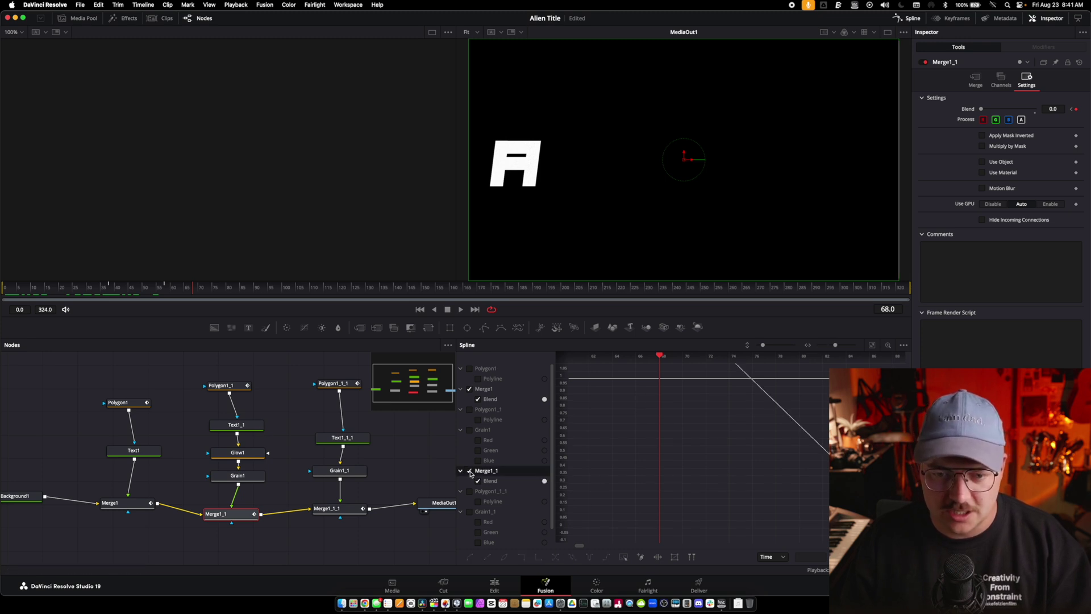
{"action": "left_click", "coordinate": [469, 389]}
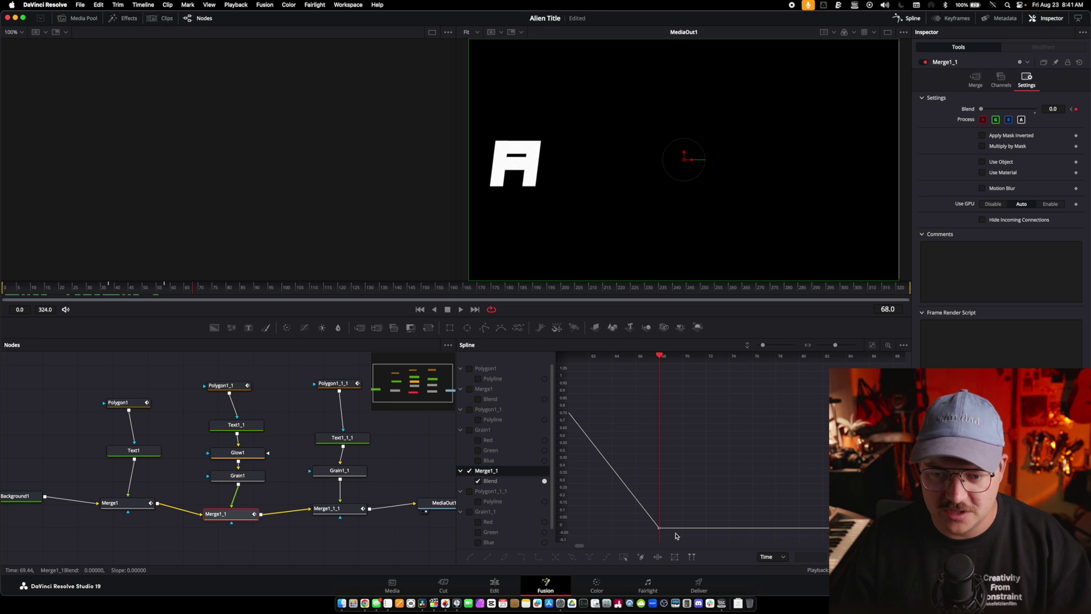
{"action": "left_click_drag", "start_coordinate": [658, 531], "coordinate": [752, 528]}
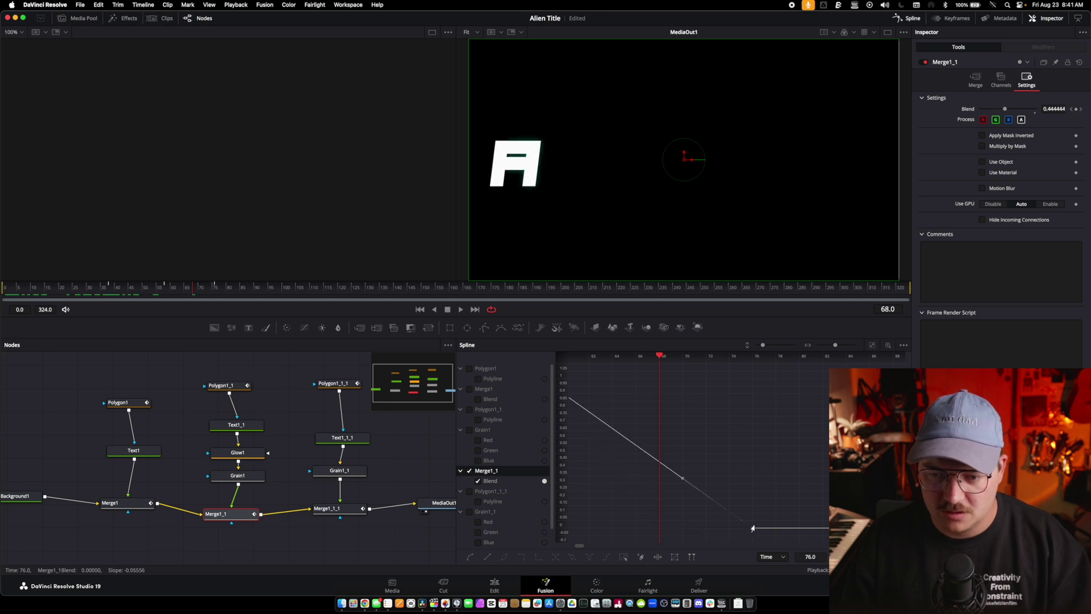
{"action": "left_click", "coordinate": [327, 508]}
{"action": "left_click", "coordinate": [183, 289]}
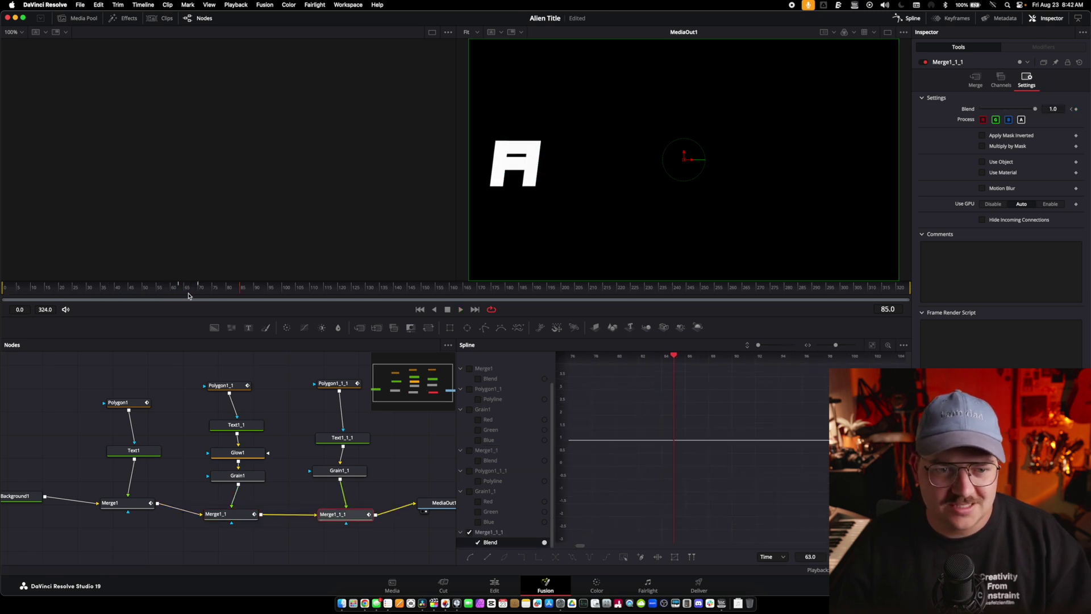